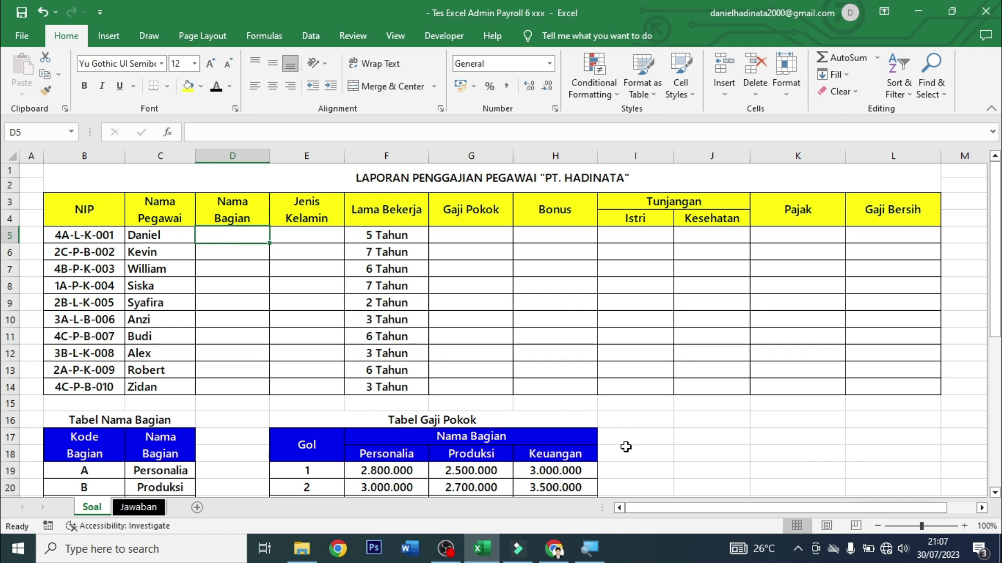
Switch to Chrome and read the payroll staff duties article and the admin payroll job listings on loker.id.
click(554, 549)
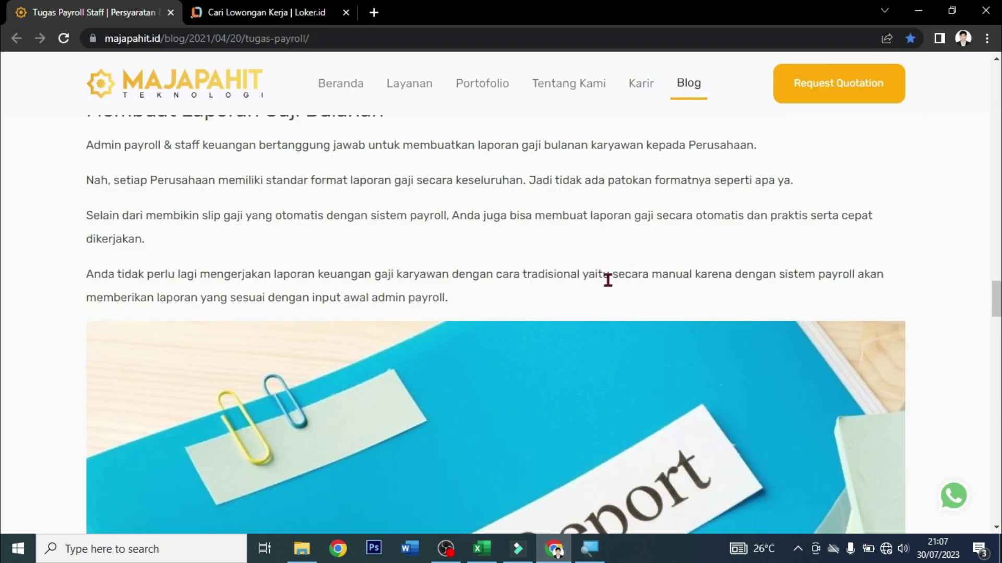
scroll(606, 280, down, 15)
scroll(607, 279, up, 4)
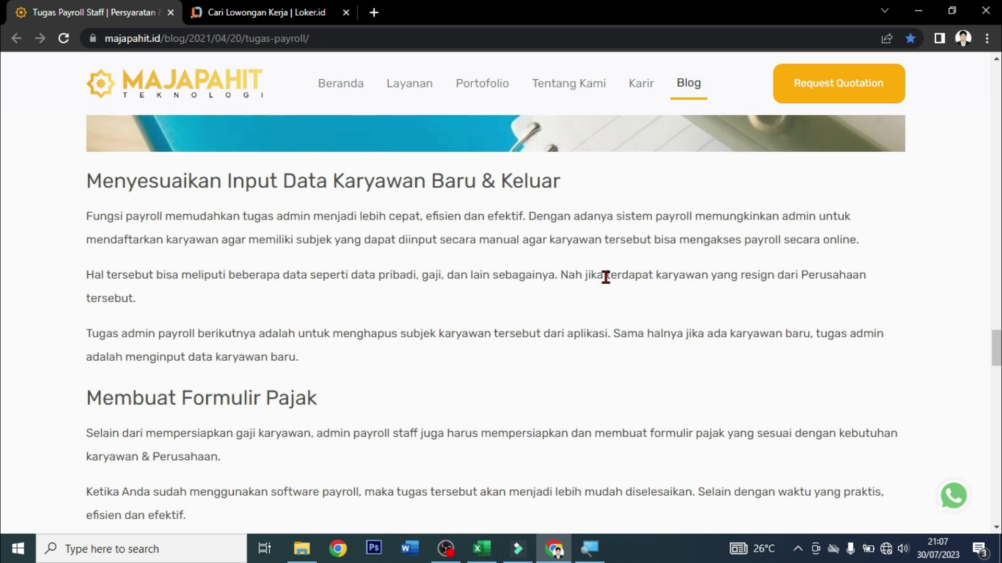
scroll(605, 277, down, 4)
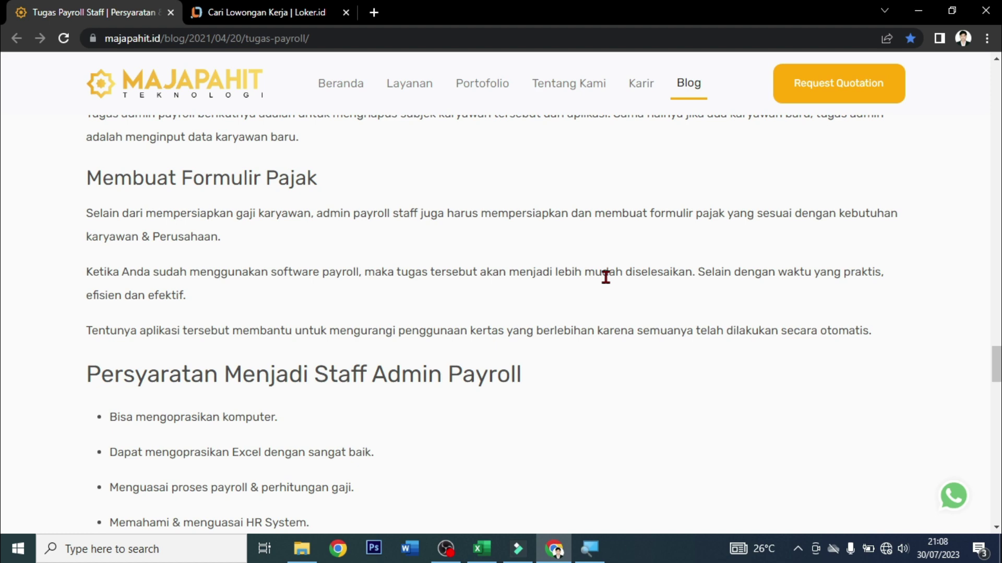
click(202, 7)
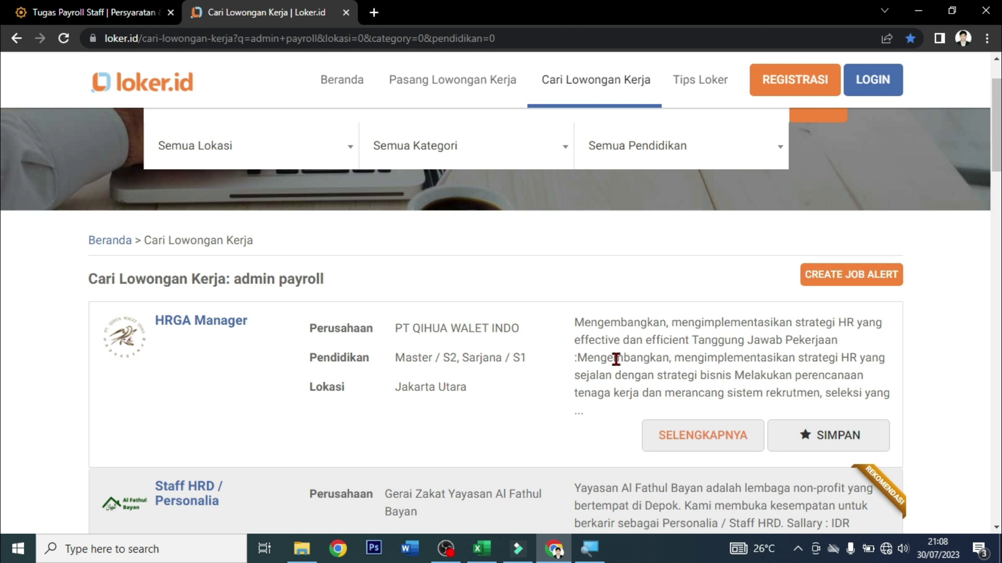
scroll(666, 273, down, 10)
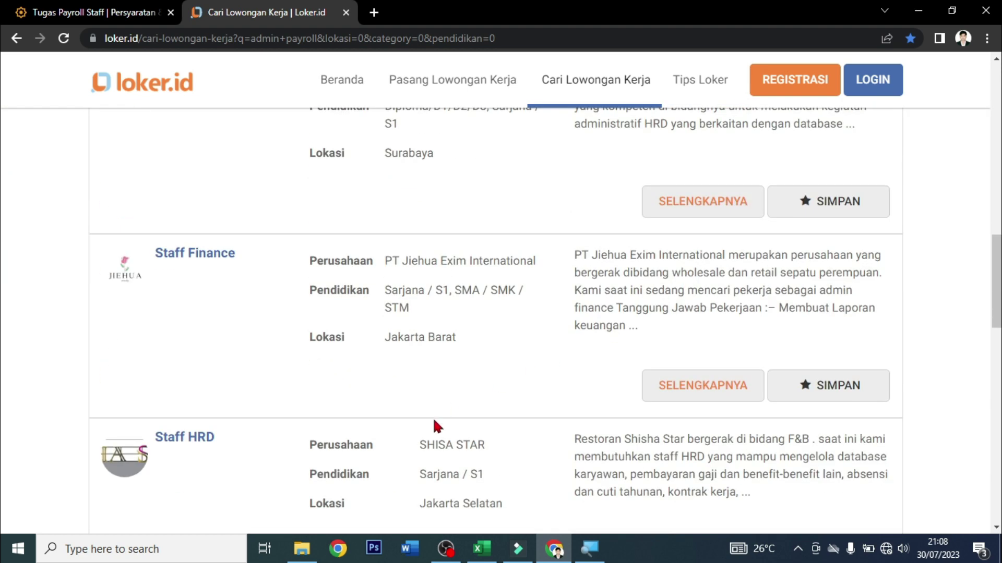
Switch back to Excel and look over the payroll report's title, headers, employee rows and empty columns.
click(479, 549)
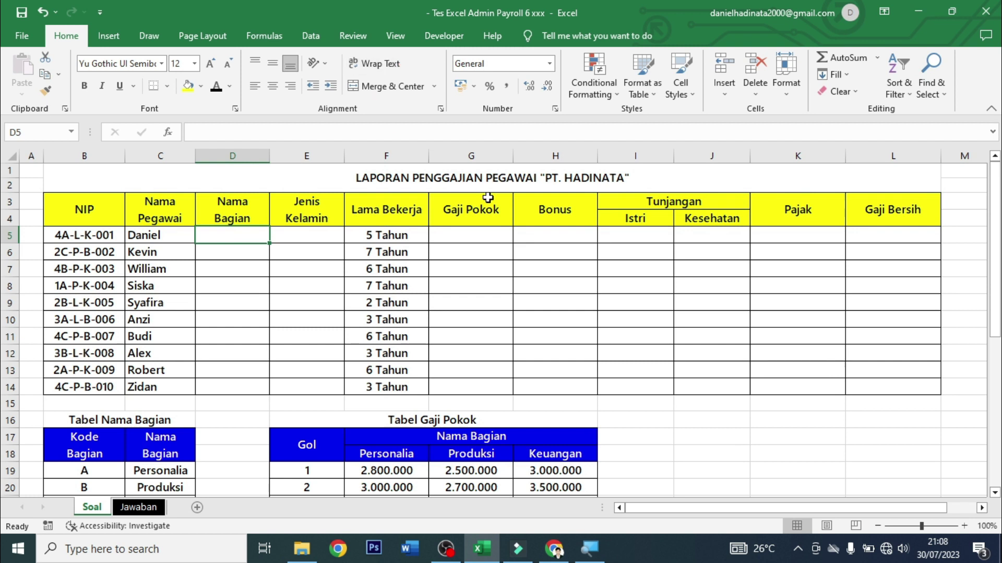
click(497, 214)
click(357, 182)
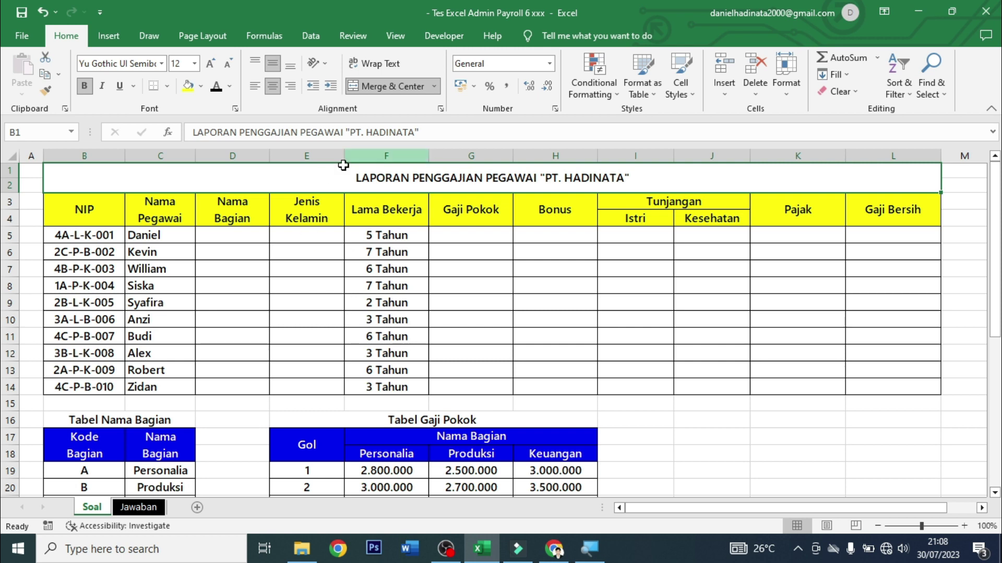
click(90, 211)
drag(86, 212, 887, 388)
click(386, 336)
drag(157, 268, 156, 370)
click(236, 267)
click(239, 237)
drag(239, 236, 949, 407)
click(427, 275)
click(241, 234)
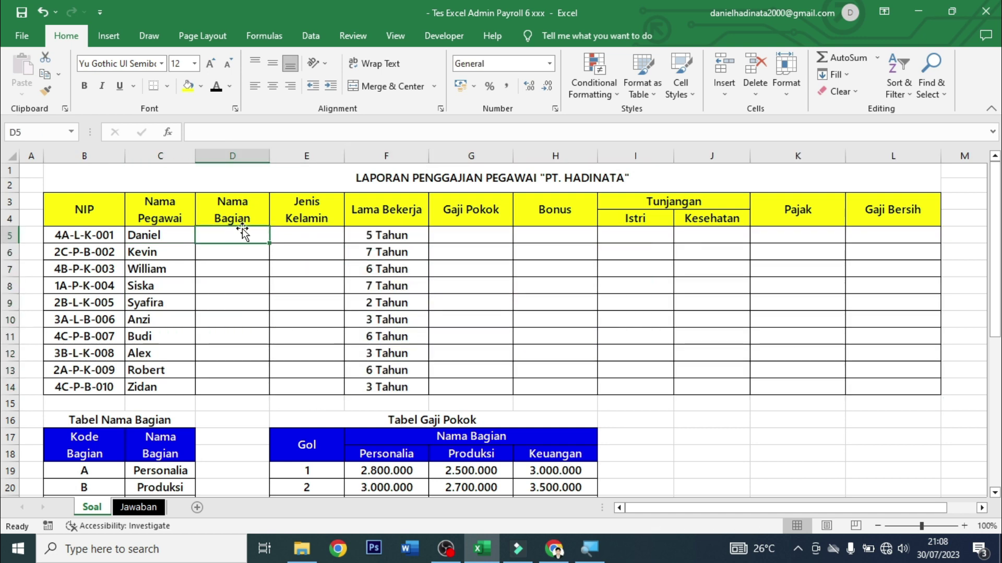
Examine Tabel Nama Bagian, Tabel Gaji Pokok and the first rules under Ketentuan Soal on the Soal sheet.
scroll(638, 357, down, 3)
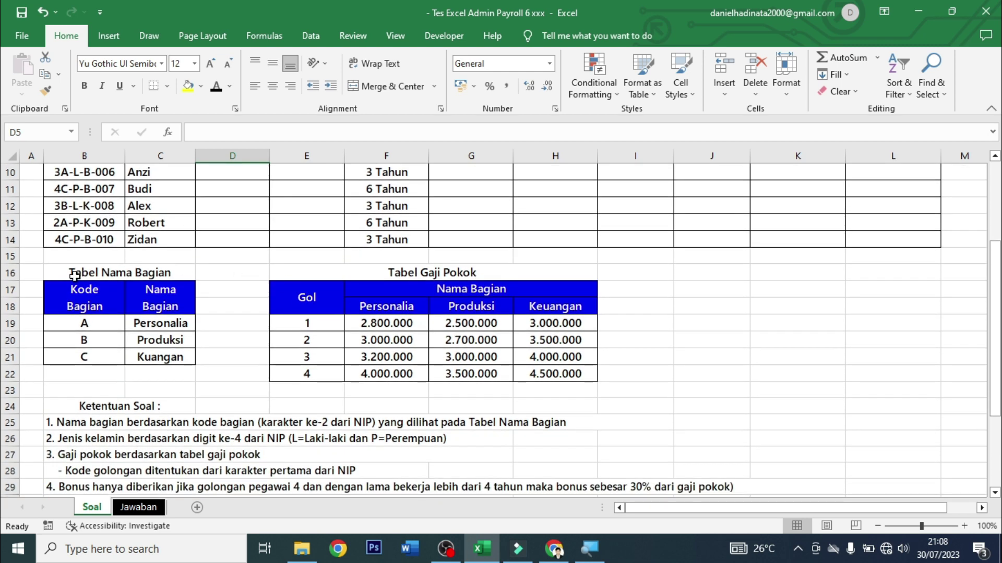
drag(79, 273, 192, 357)
drag(278, 295, 555, 374)
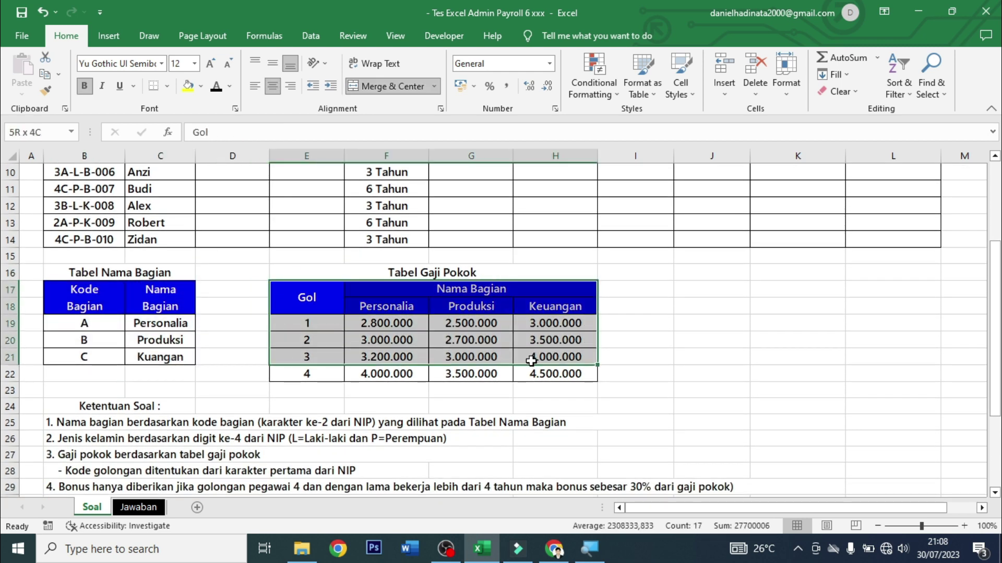
click(649, 356)
scroll(654, 359, down, 2)
scroll(655, 359, down, 1)
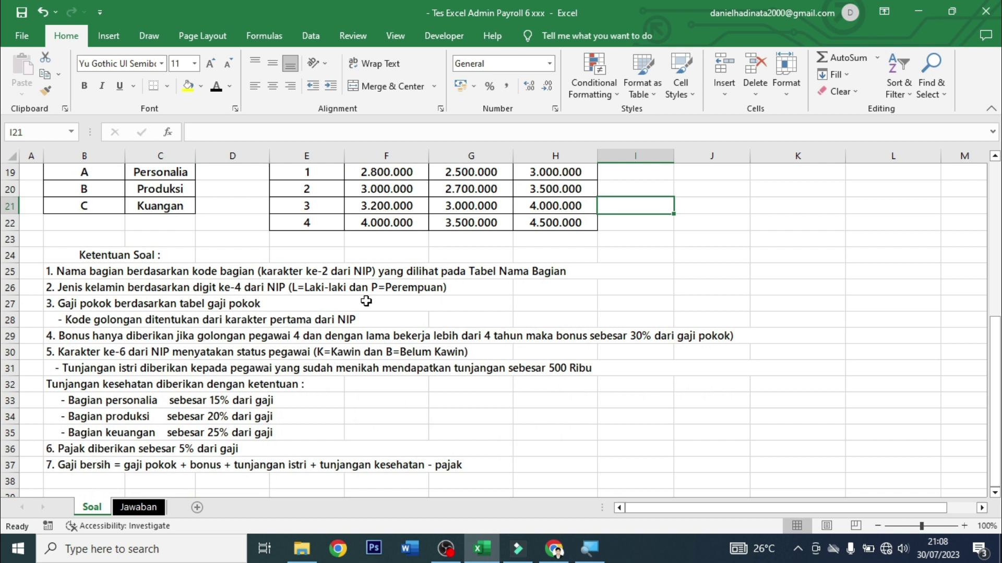
click(65, 252)
click(516, 273)
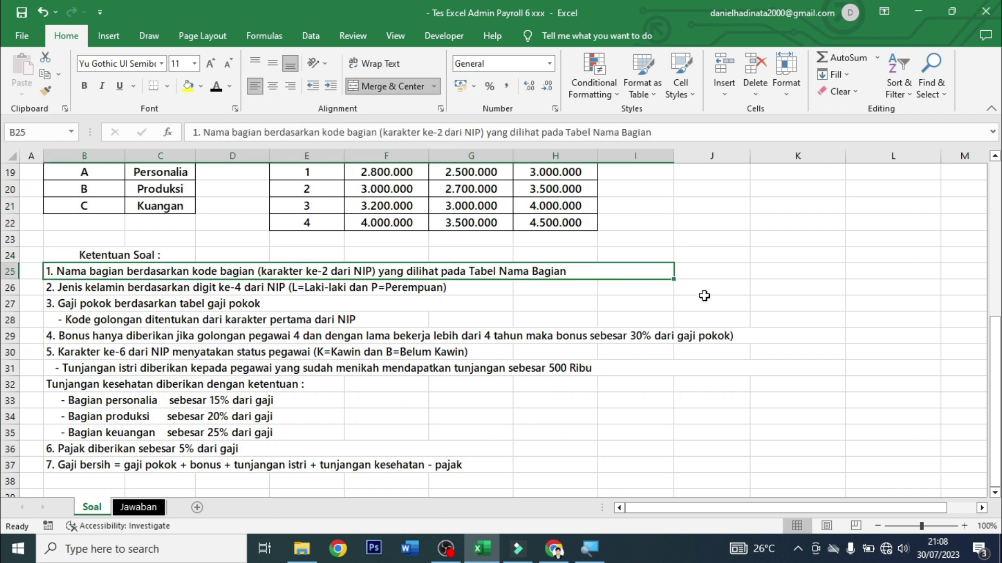
click(524, 289)
click(369, 290)
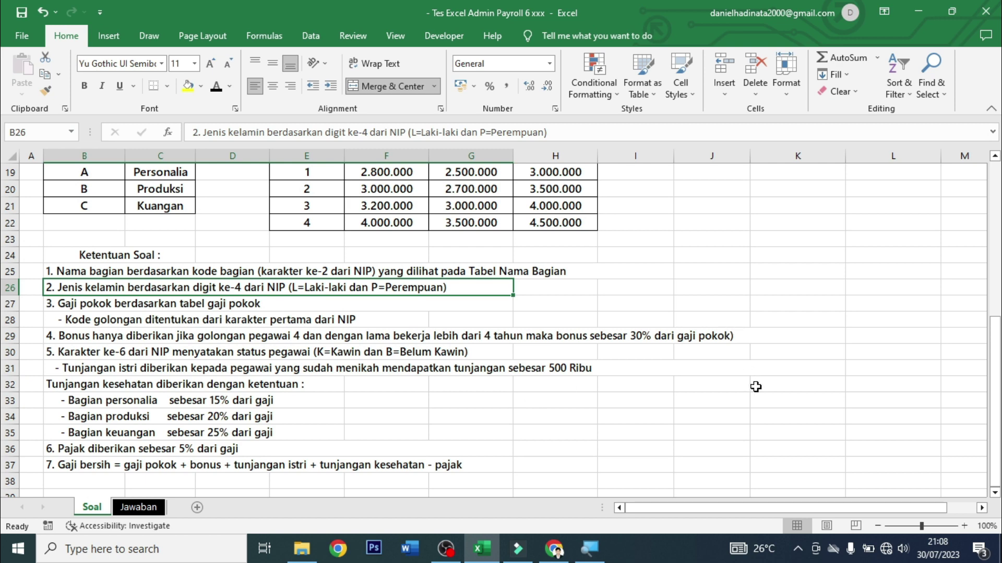
Freeze the panes at cell D7 so the report header and first two employee rows stay in view.
scroll(755, 387, up, 6)
scroll(755, 387, up, 1)
click(211, 265)
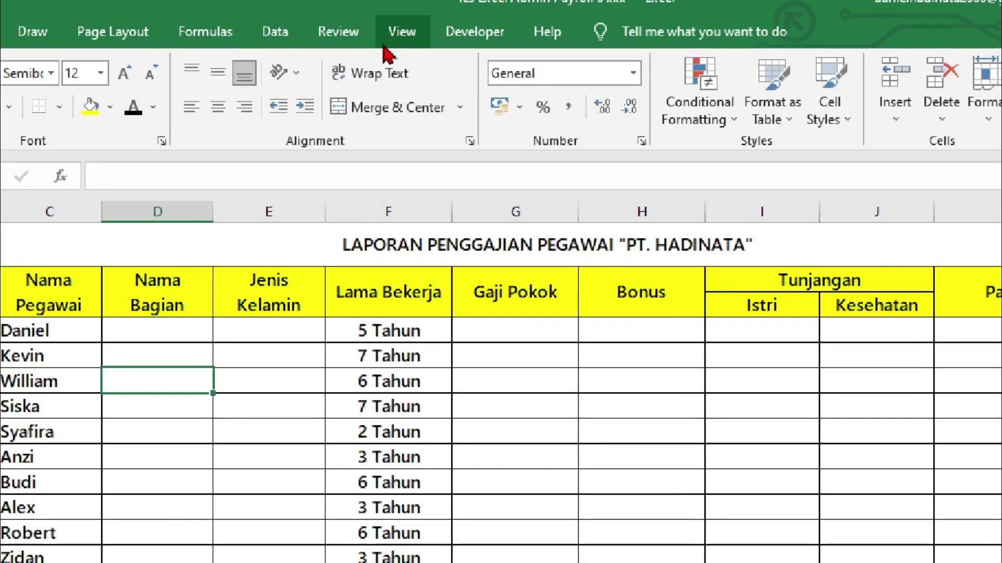
click(393, 39)
click(560, 107)
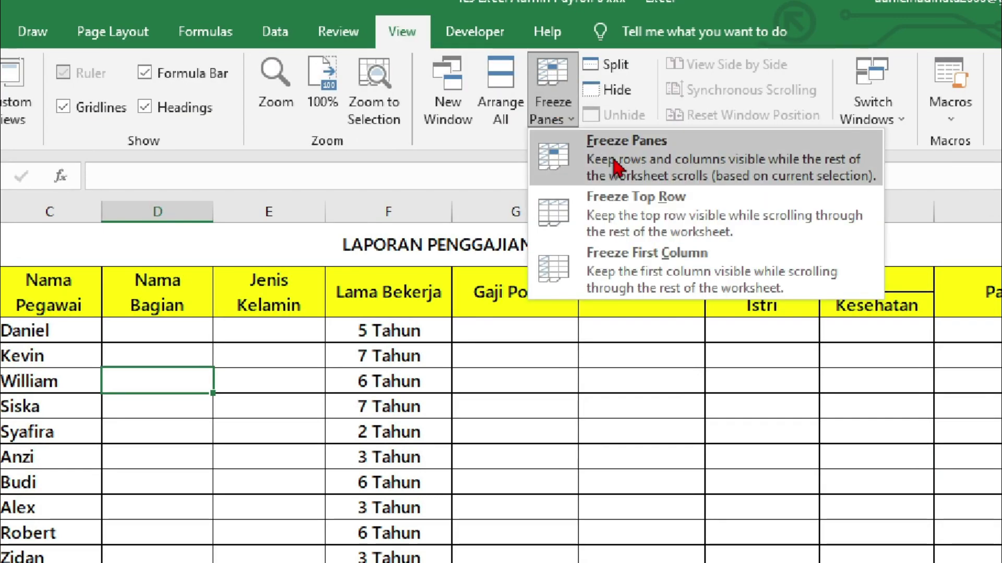
click(553, 147)
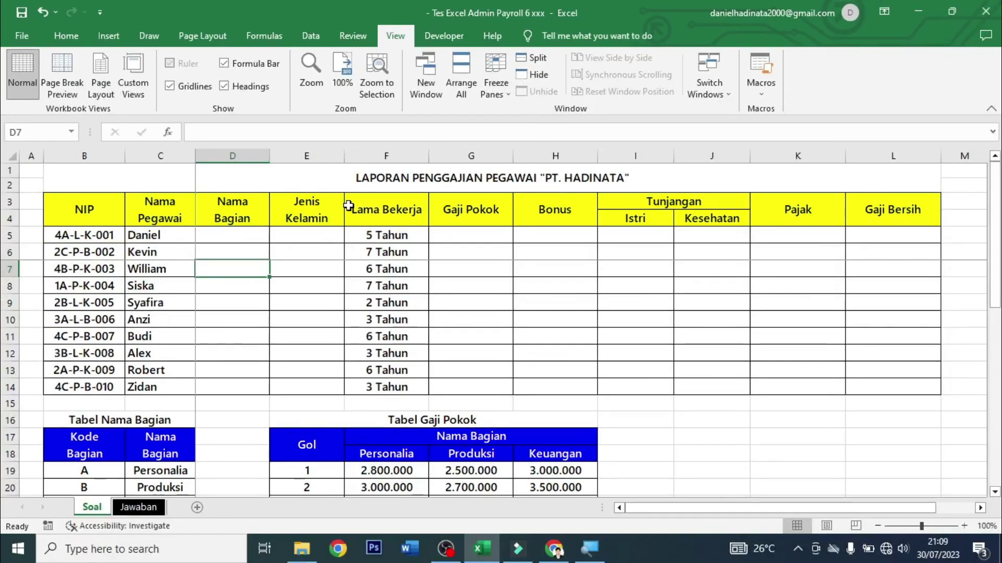
Examine rule 1 for the Nama Bagian column together with the headers and codes of Tabel Nama Bagian.
scroll(407, 439, down, 3)
scroll(389, 325, down, 1)
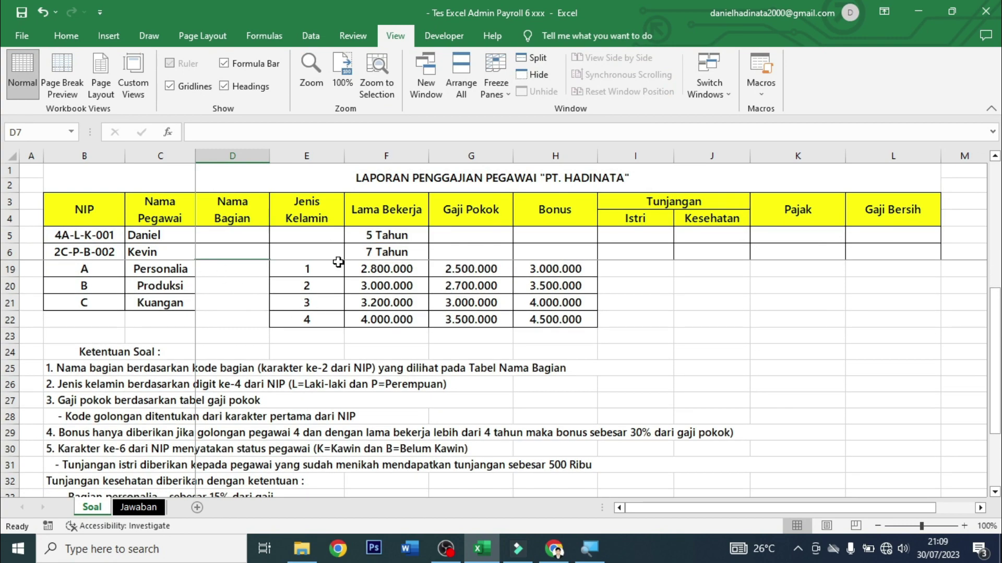
scroll(320, 351, down, 1)
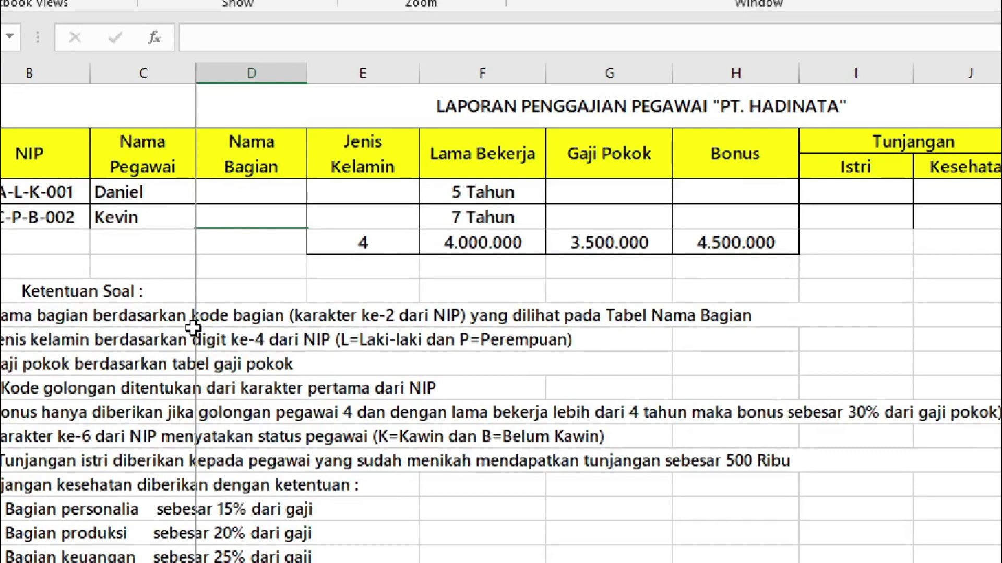
click(73, 314)
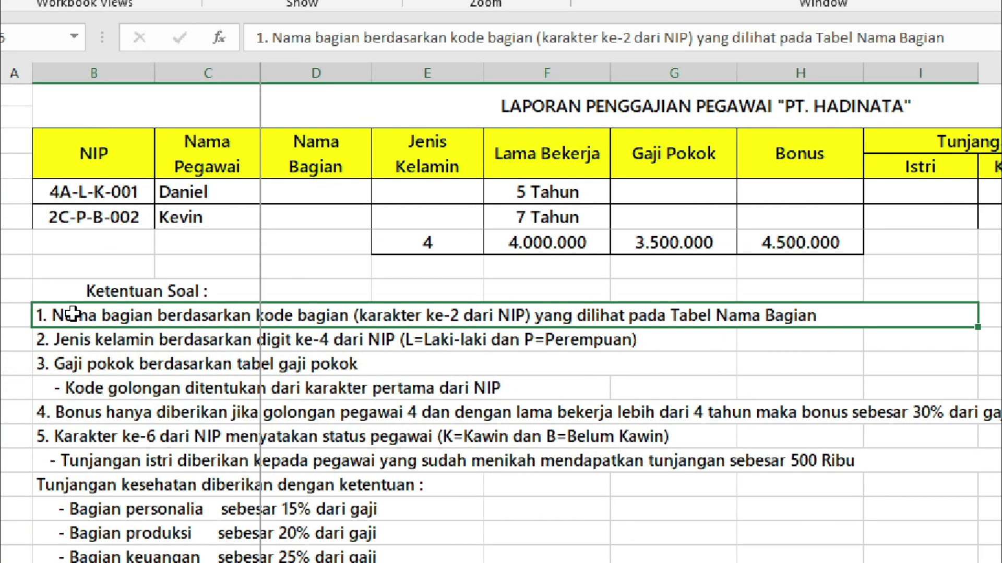
click(332, 196)
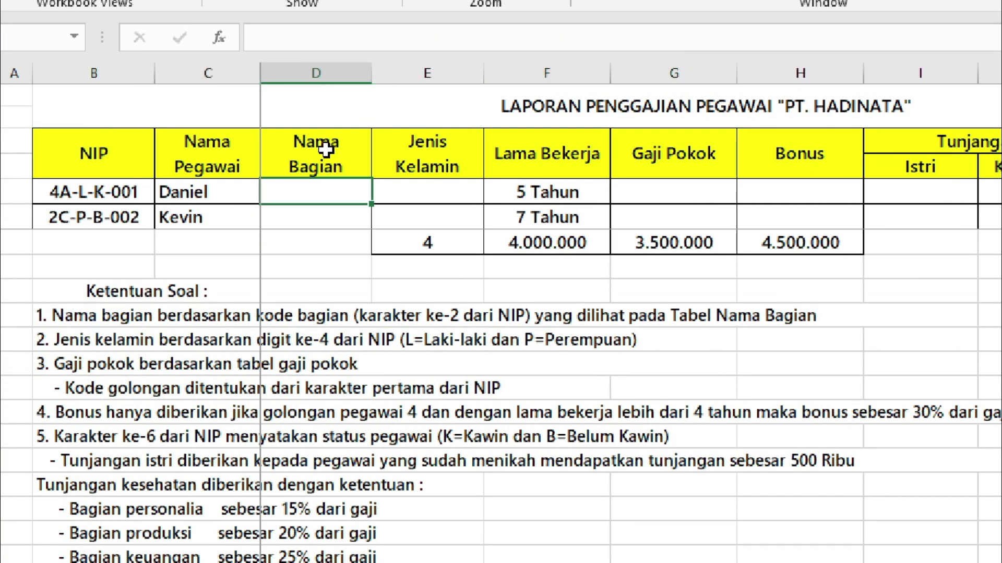
click(120, 319)
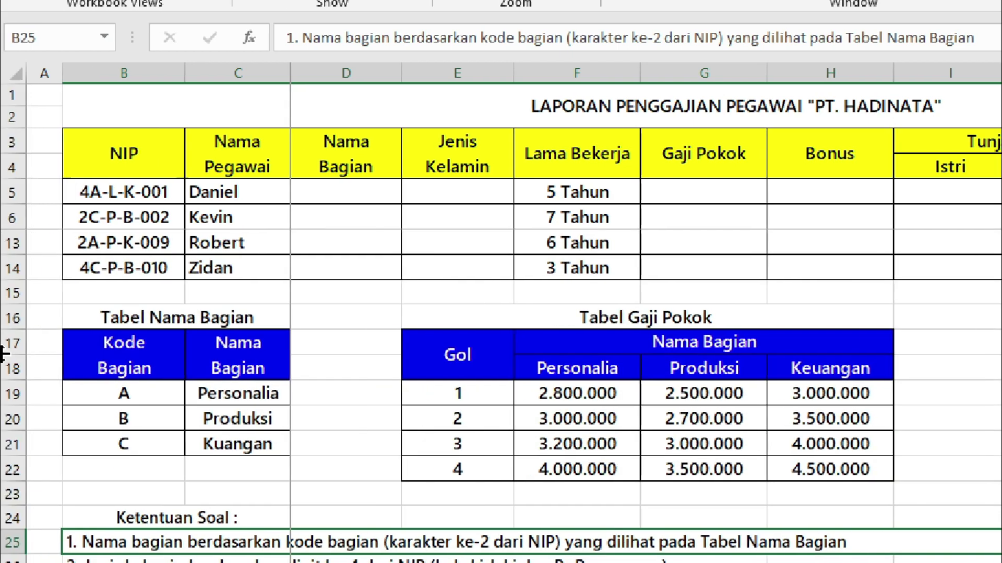
click(142, 346)
click(146, 370)
click(238, 370)
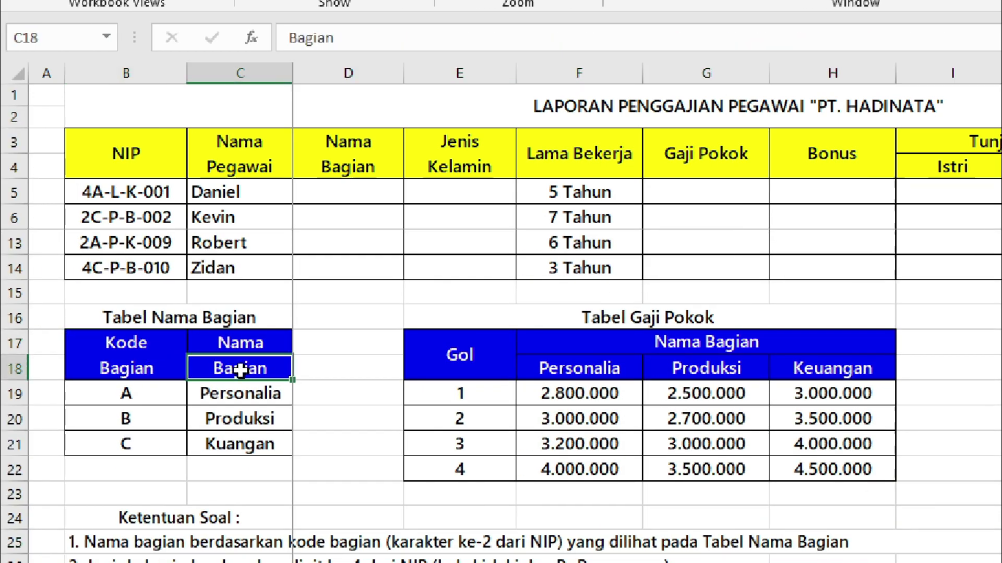
click(158, 393)
click(152, 423)
click(152, 446)
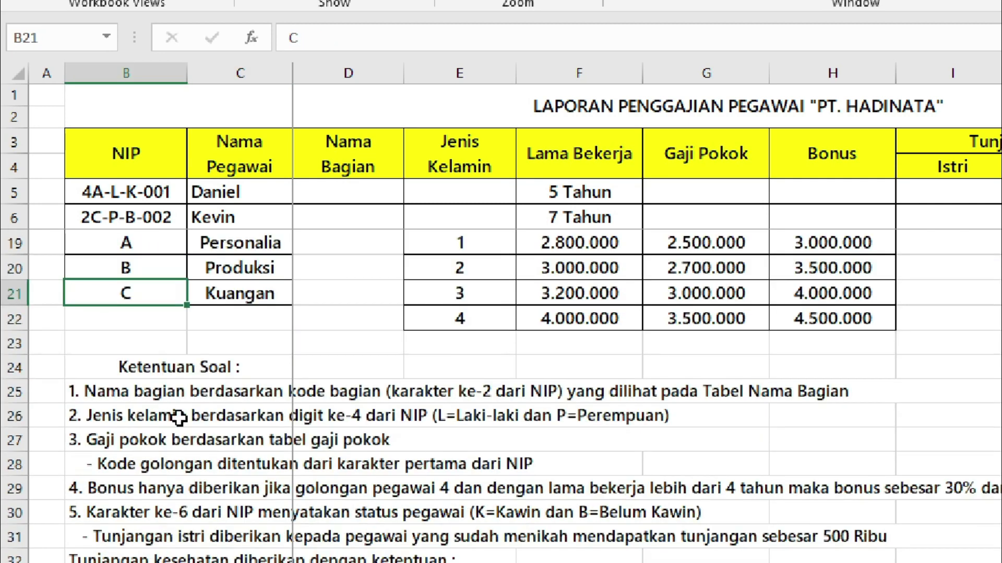
click(371, 387)
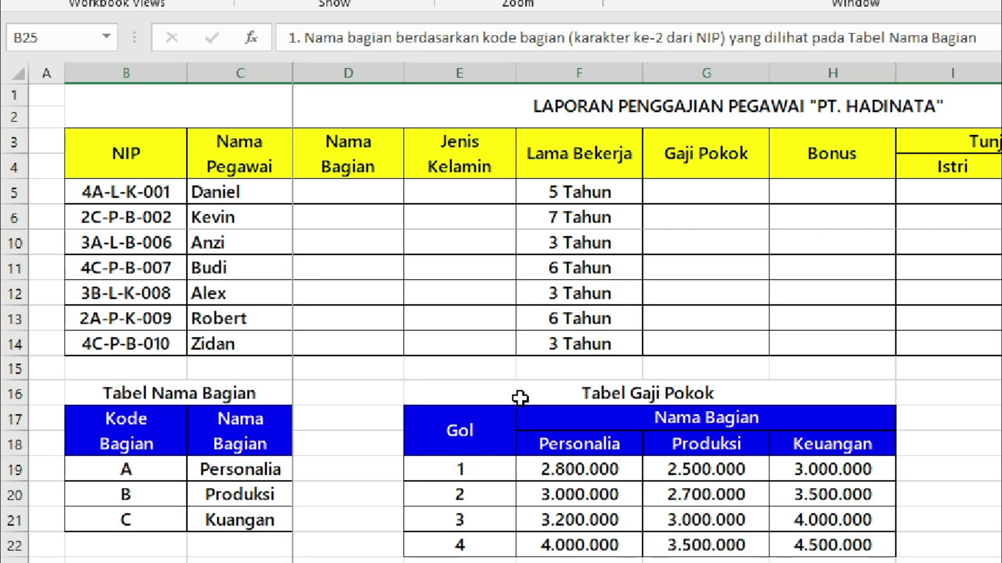
Colour only the second character of the NIP in cell B5 red.
click(90, 193)
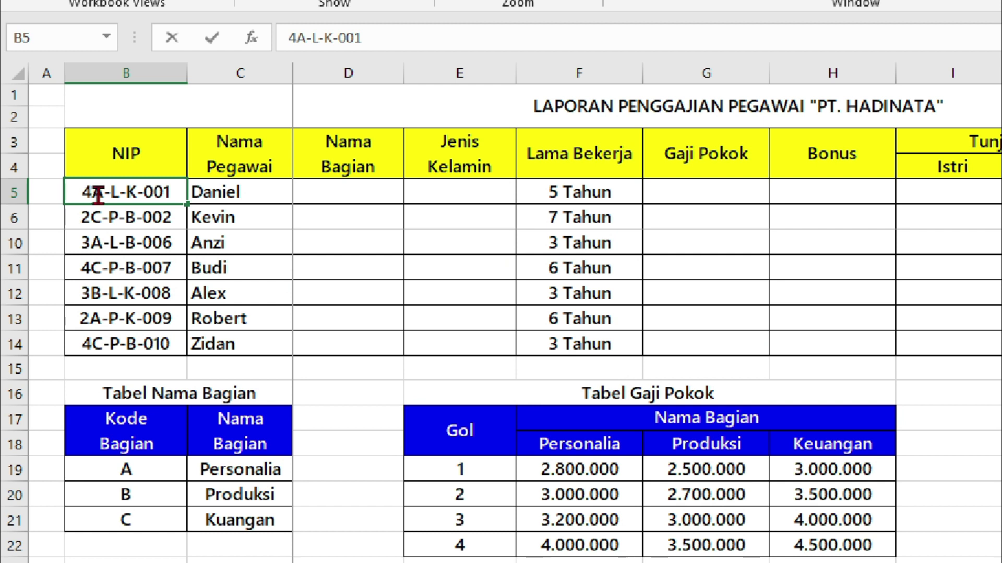
drag(93, 194, 104, 194)
click(187, 161)
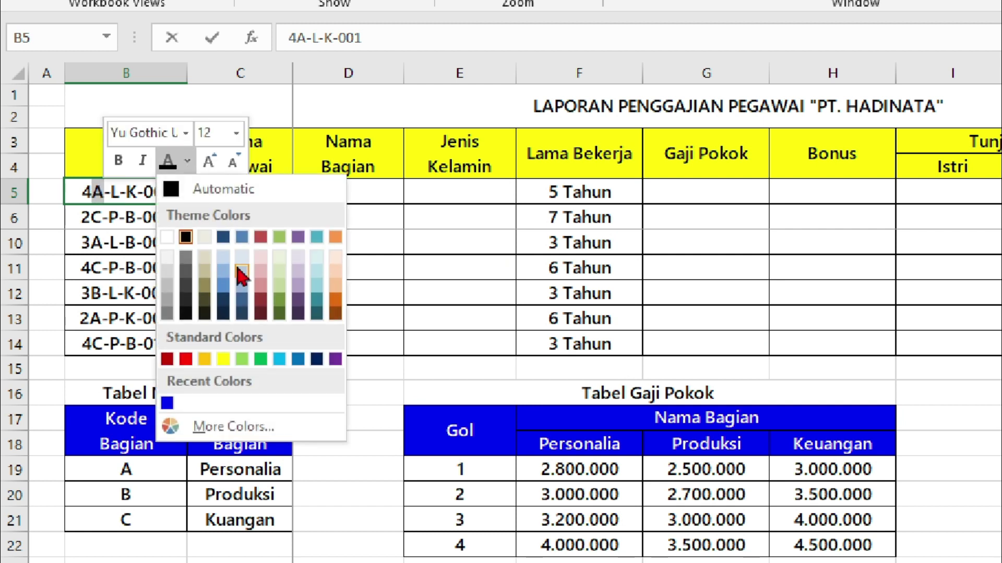
click(186, 359)
click(106, 245)
click(107, 185)
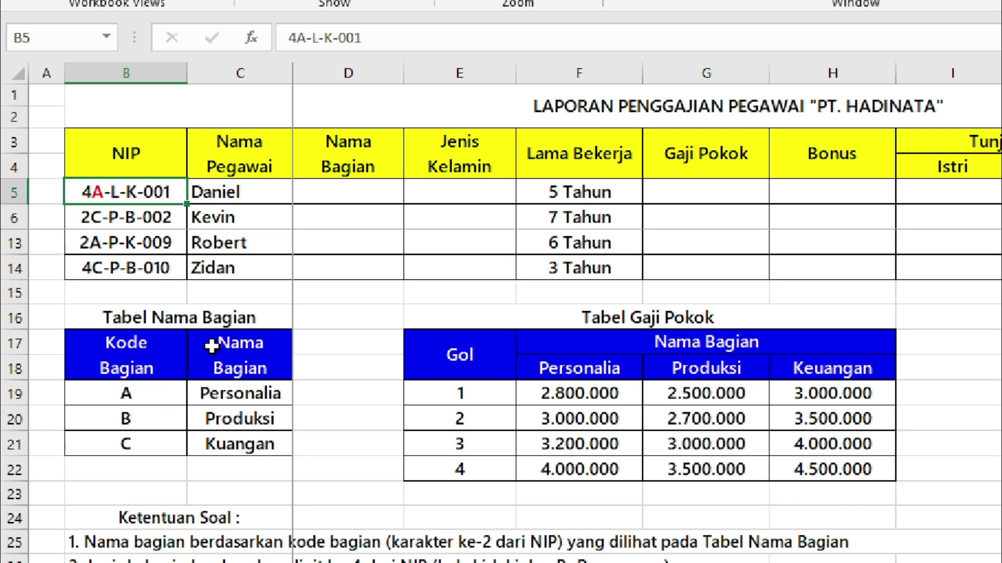
Examine how the codes in B19:B21 match the department names in C19:C21 for filling Nama Bagian.
click(380, 206)
click(244, 390)
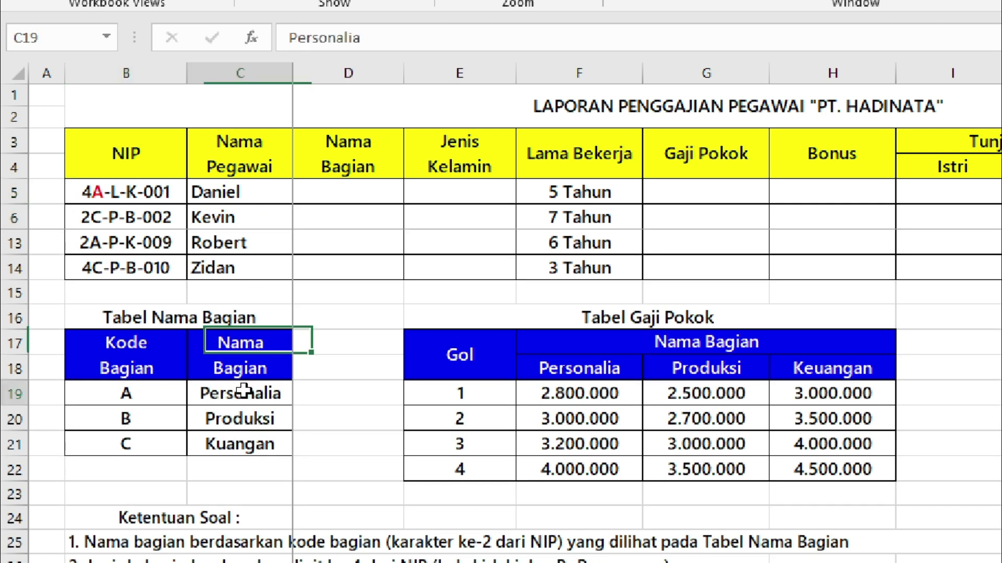
drag(243, 390, 246, 441)
drag(167, 393, 245, 444)
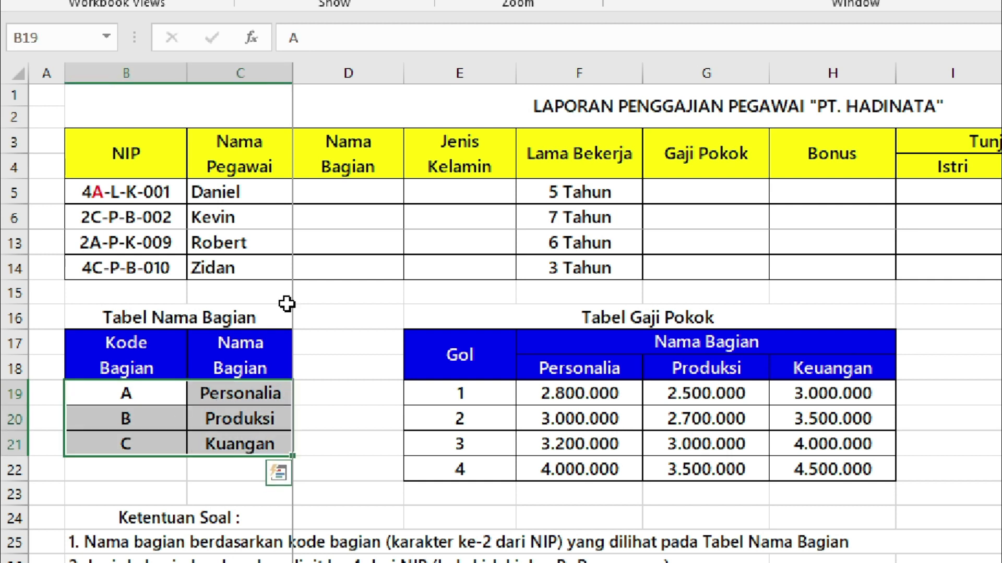
click(365, 191)
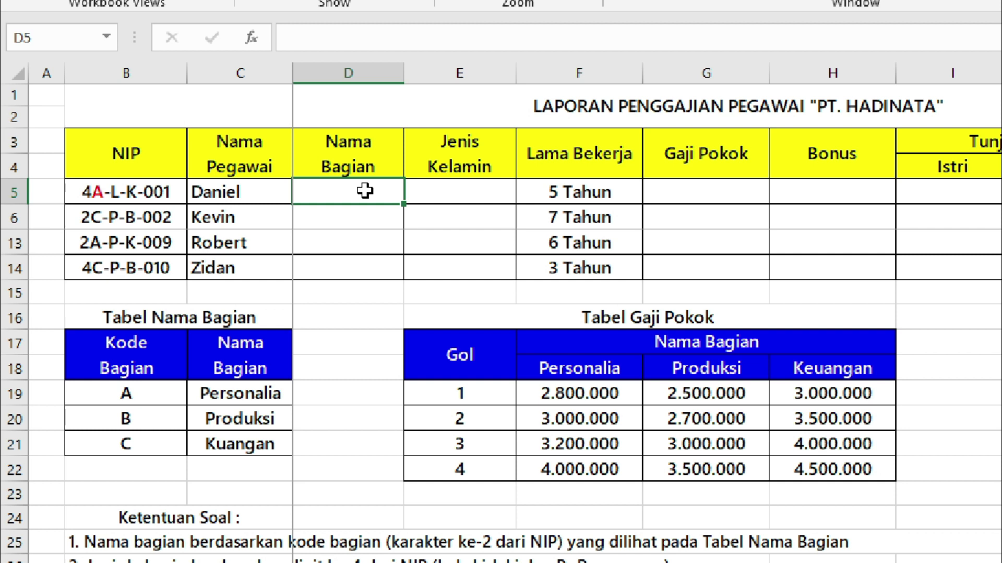
drag(162, 448, 167, 397)
drag(242, 441, 237, 397)
click(105, 394)
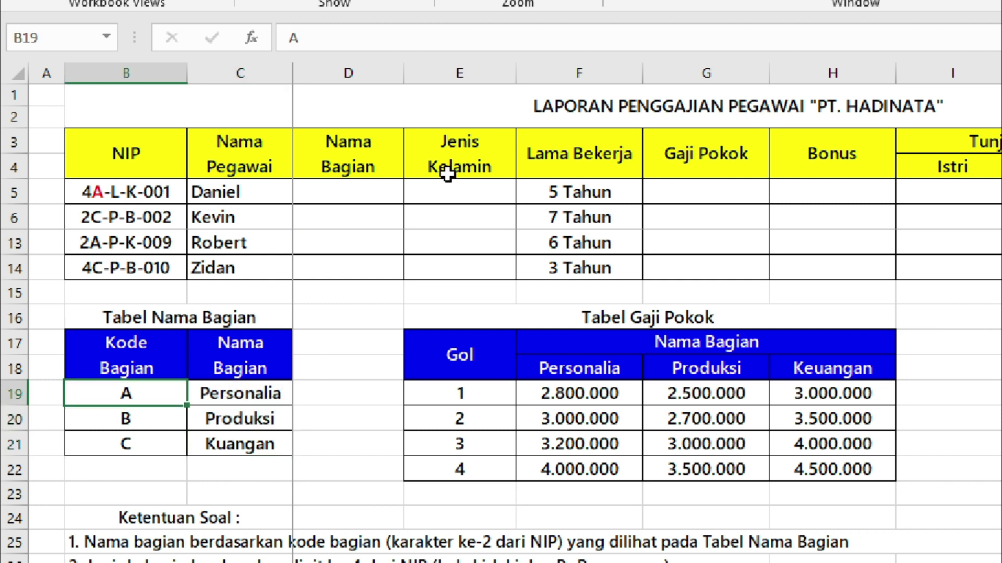
Start a VLOOKUP formula in D5 that uses MID(B5;2;1) as its lookup value.
click(359, 192)
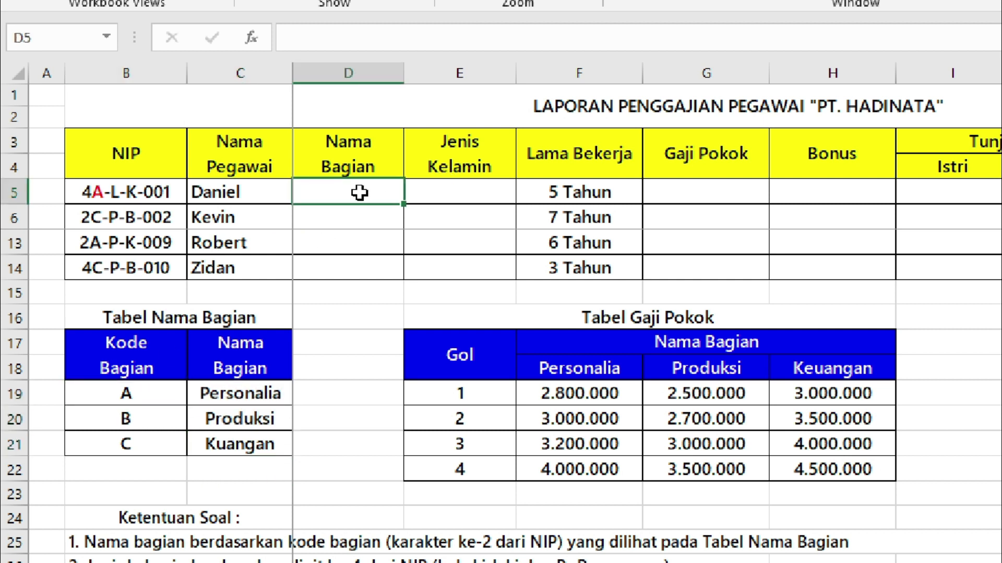
double_click(360, 192)
text(=vl)
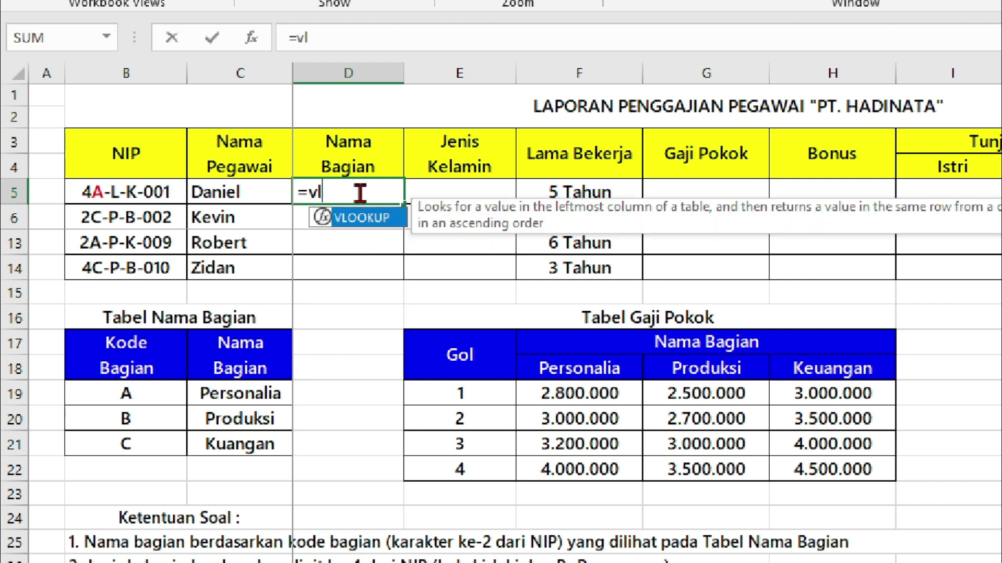
text(ookup)
key(Tab)
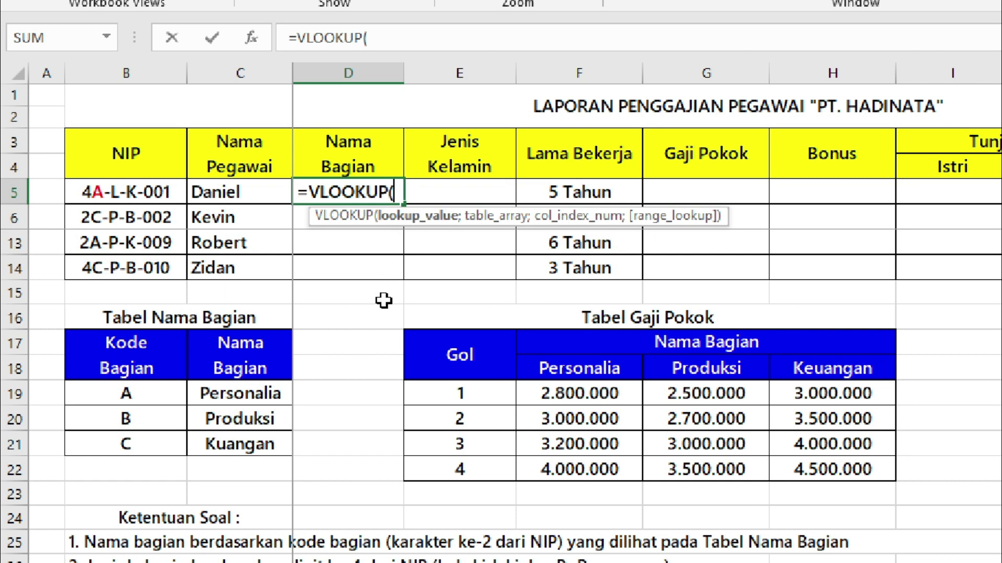
text(mid)
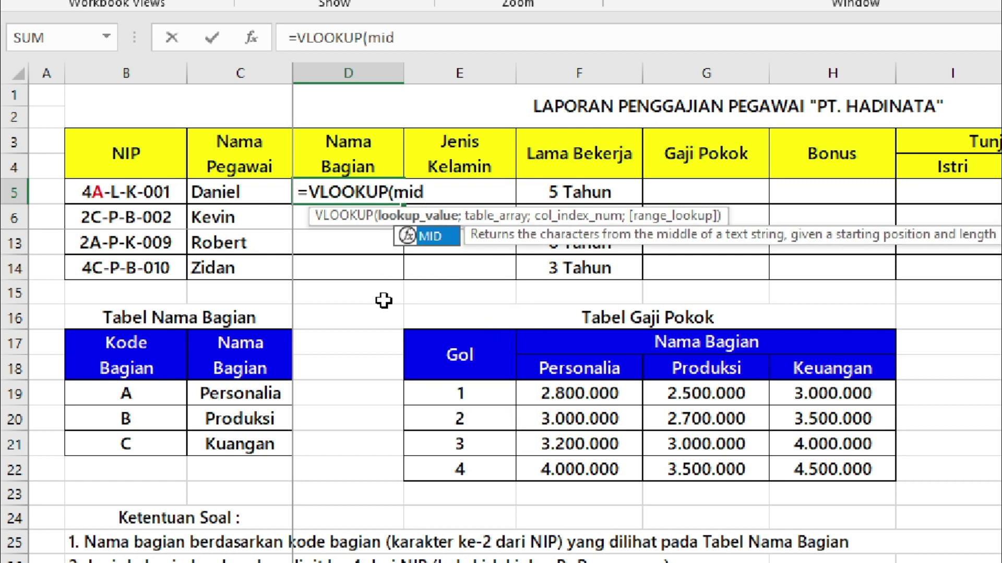
key(Tab)
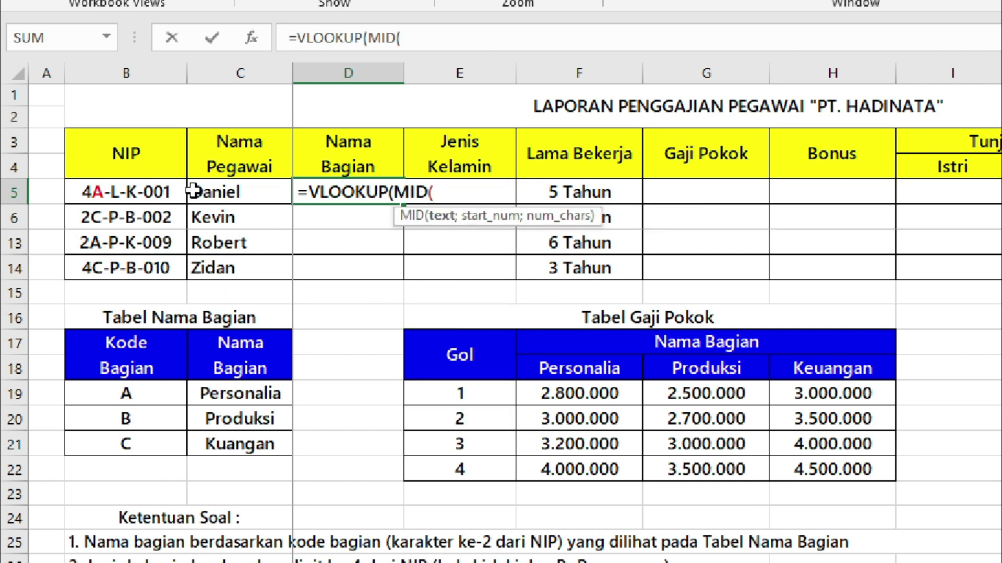
click(135, 192)
text(;)
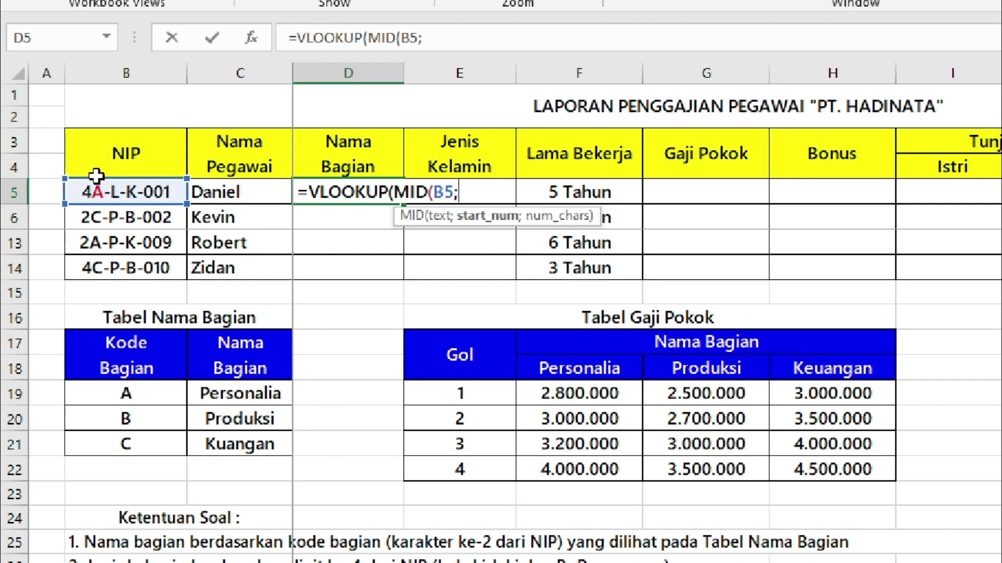
text(2)
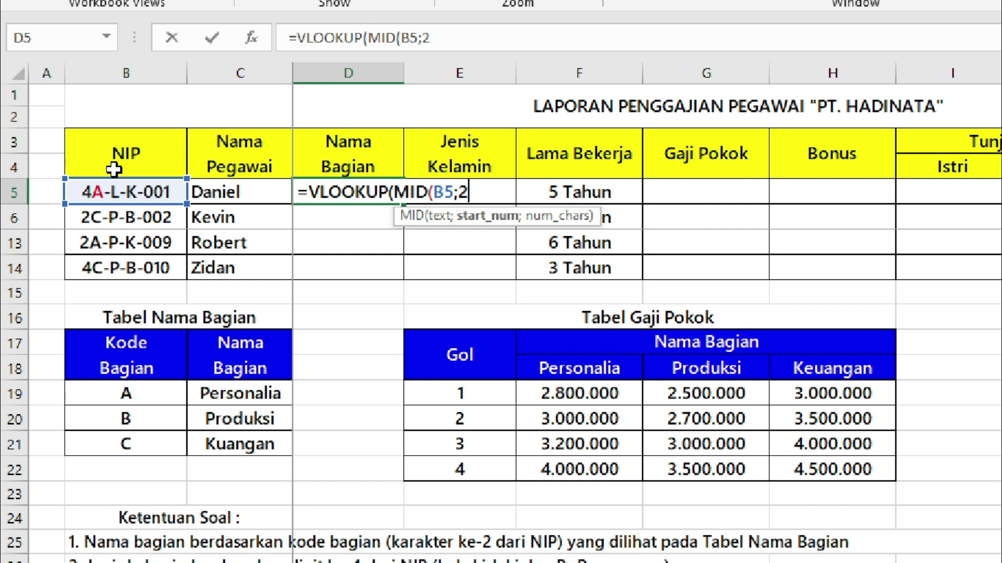
text(;)
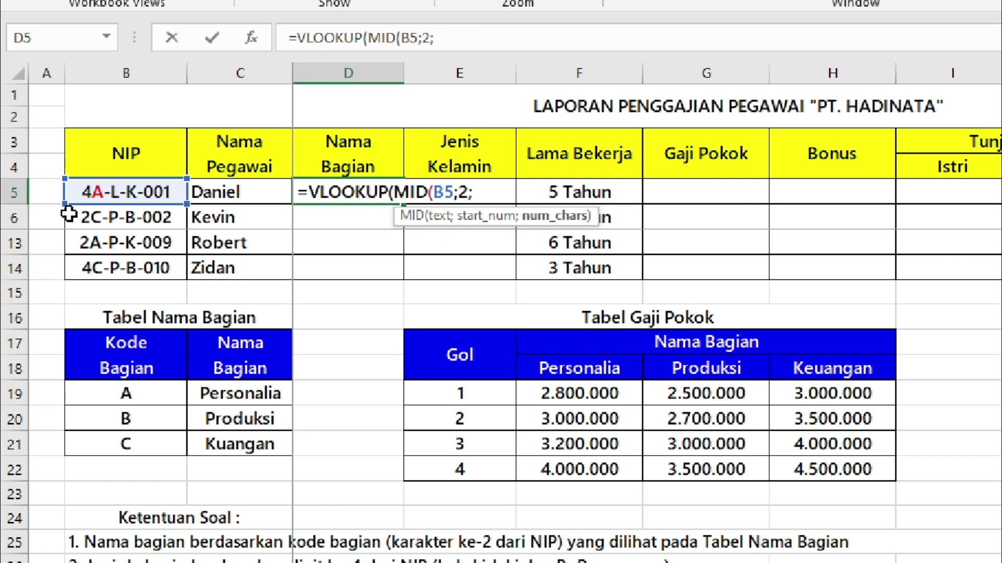
text(1))
text(;)
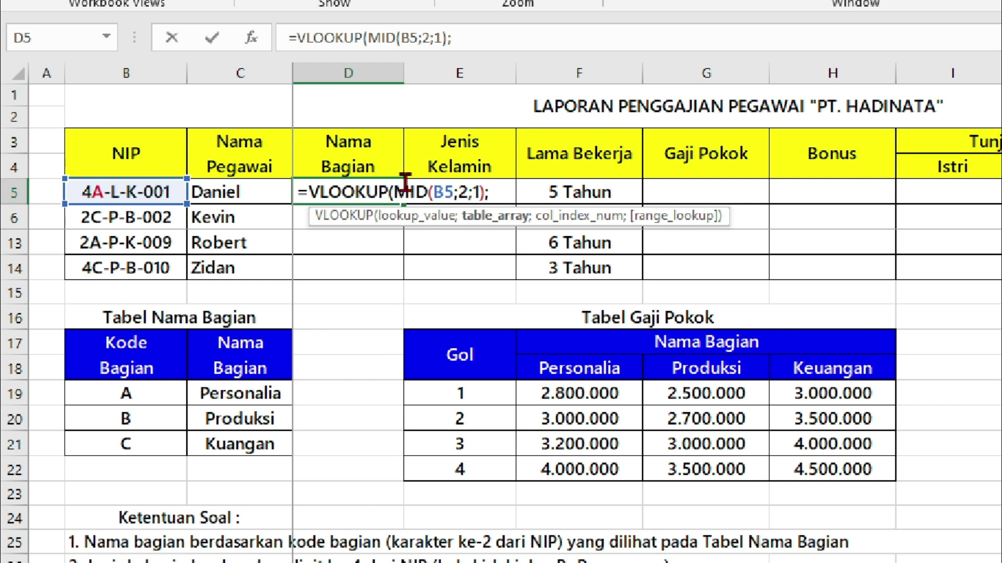
Complete the D5 VLOOKUP with the absolute table range $B$19:$C$21, column index 2 and exact match FALSE.
drag(137, 389, 240, 439)
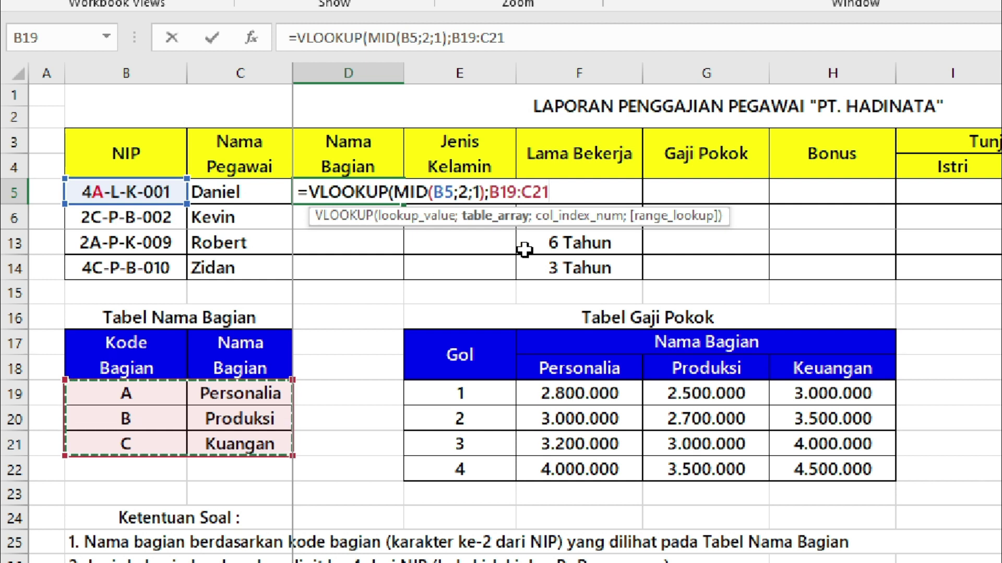
key(F4)
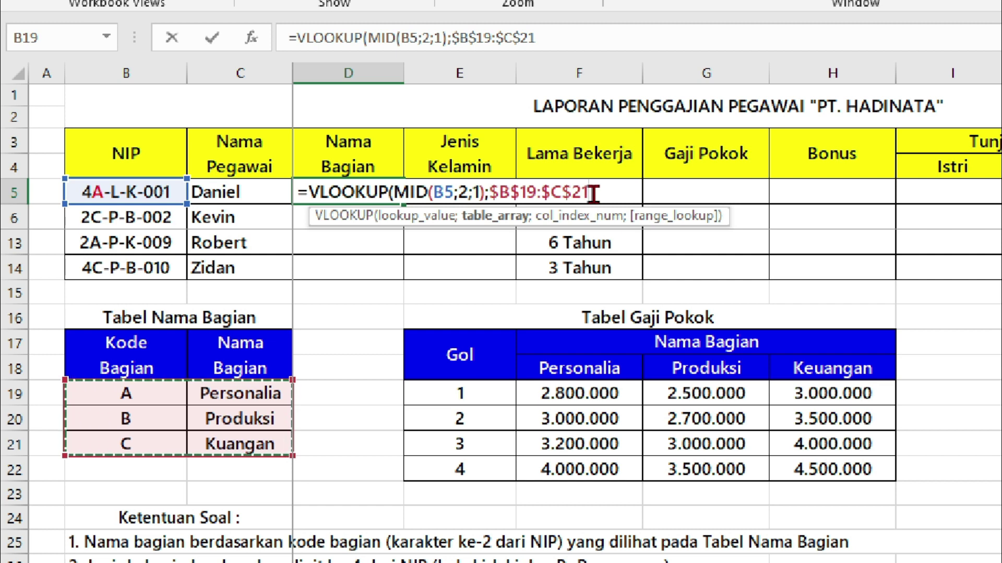
text(;)
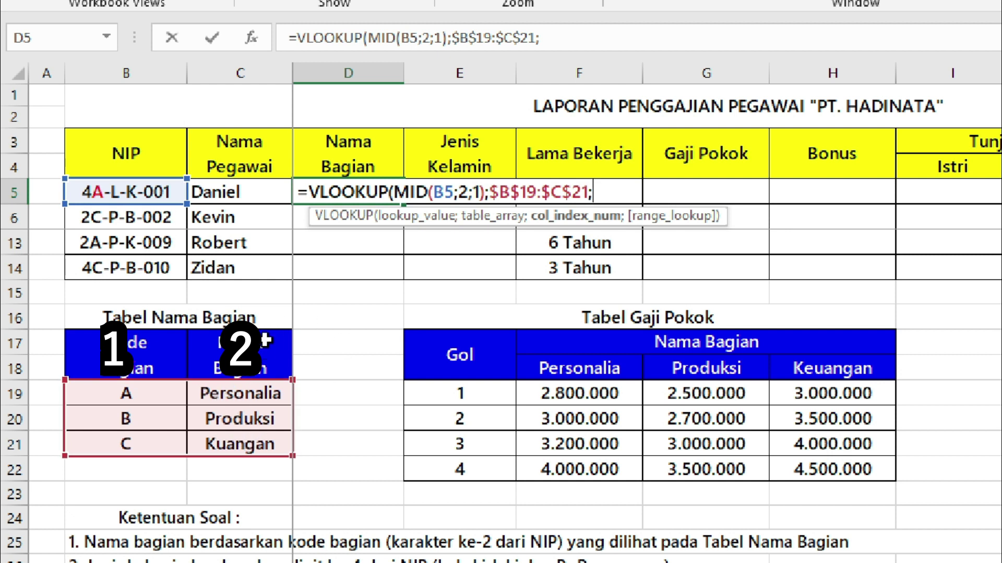
text(.;)
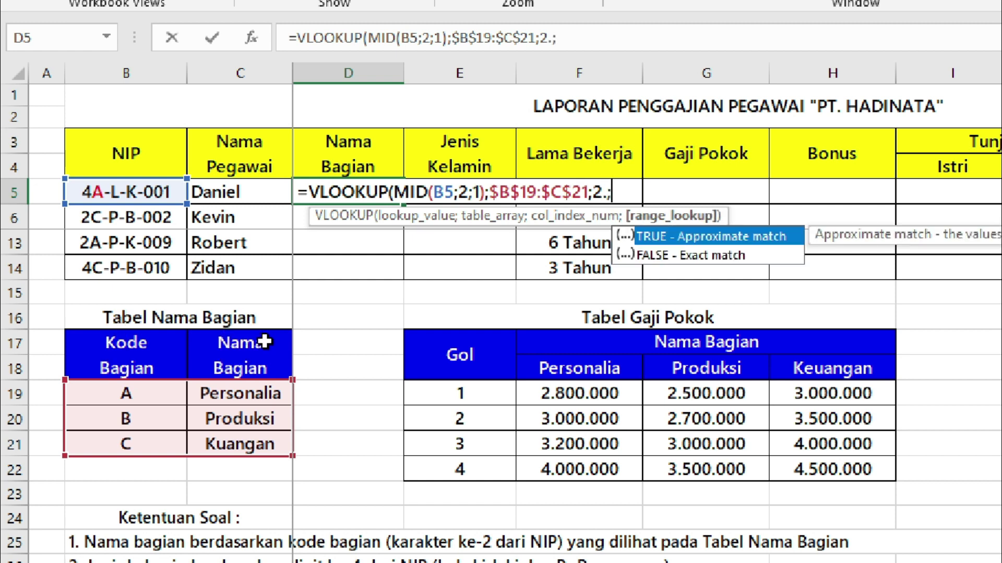
key(BackSpace)
key(BackSpace)
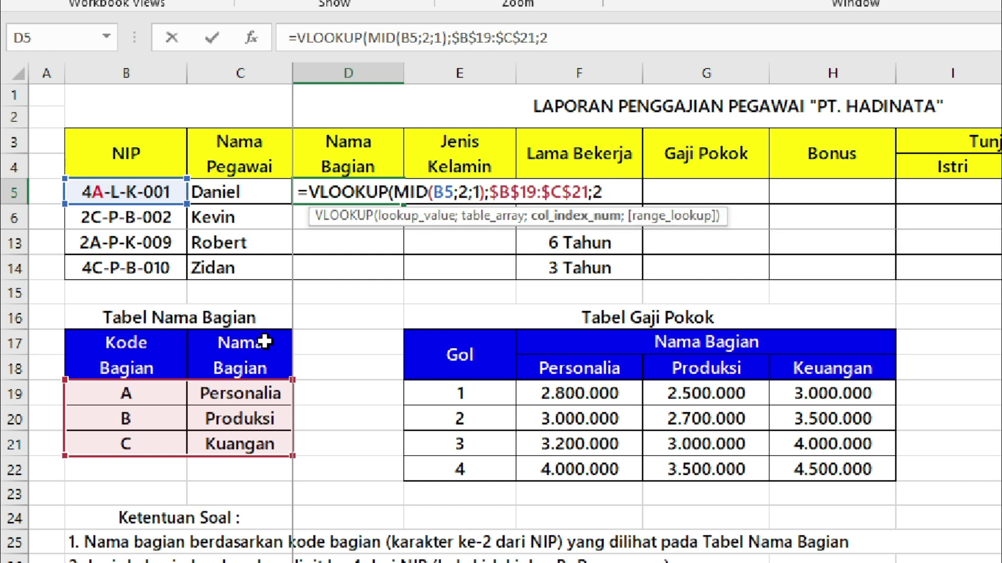
text(;)
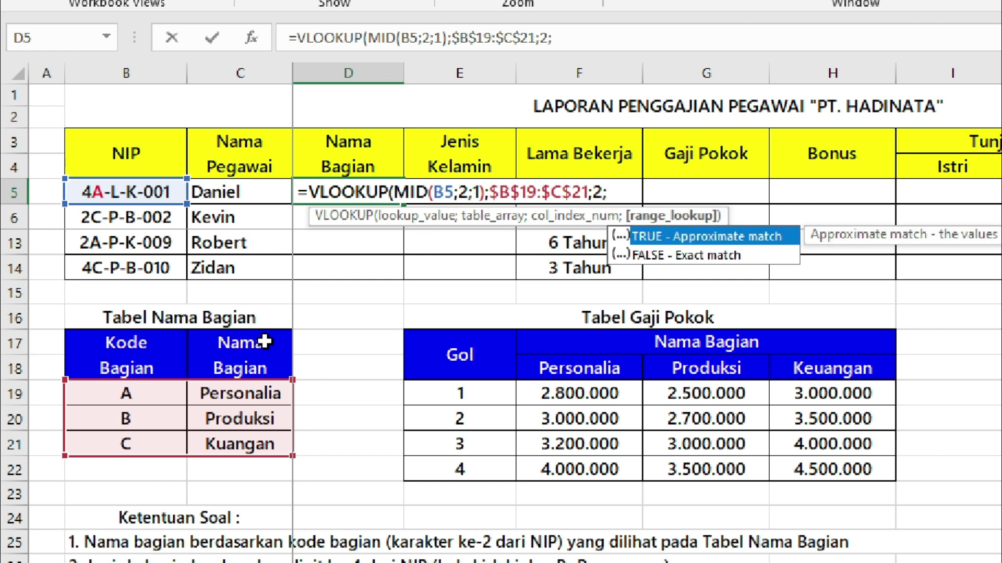
key(Down)
key(Tab)
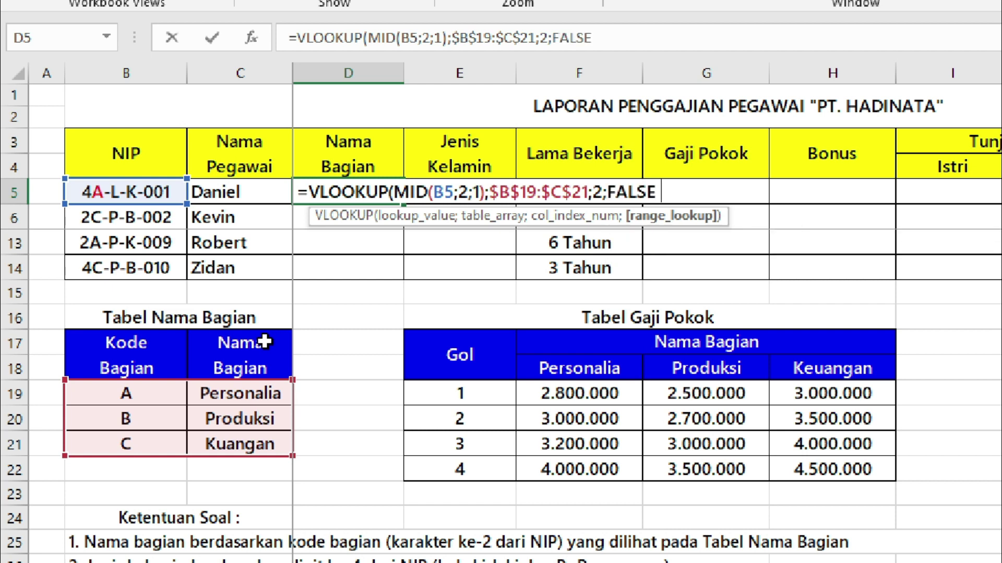
text())
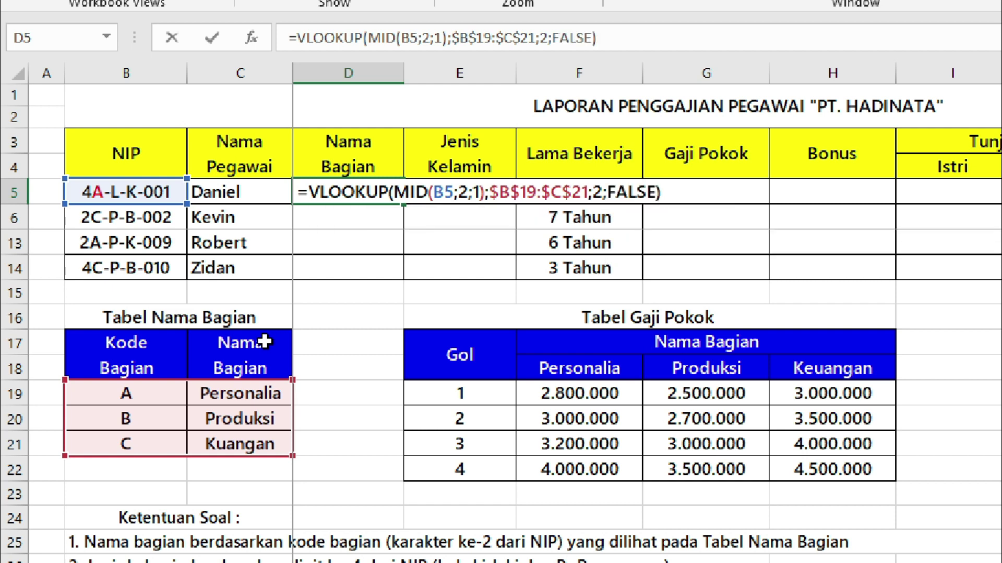
key(ctrl+Return)
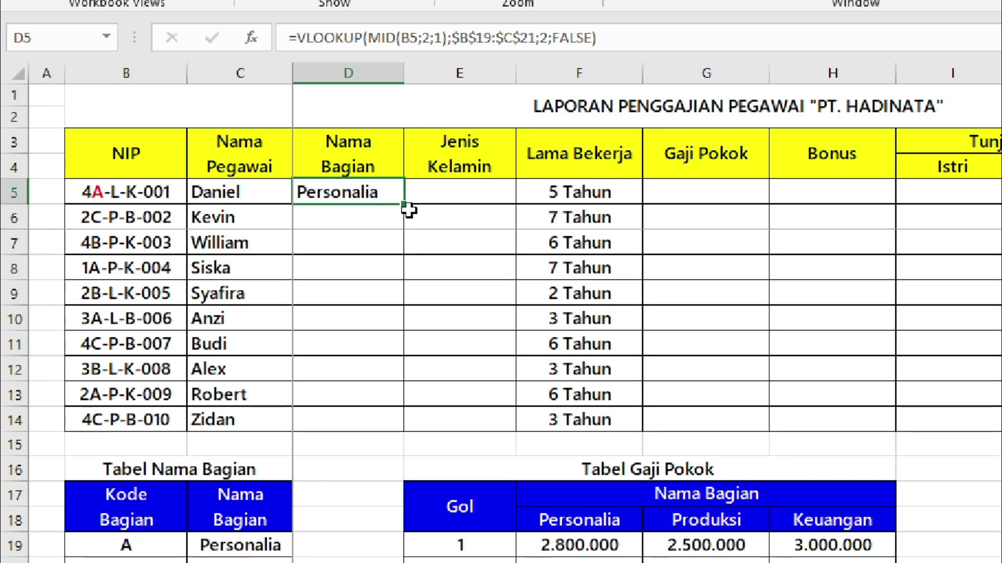
Fill the Nama Bagian formula from D5 down to D14 and compare the results with the codes in Tabel Nama Bagian.
drag(405, 205, 386, 422)
click(345, 318)
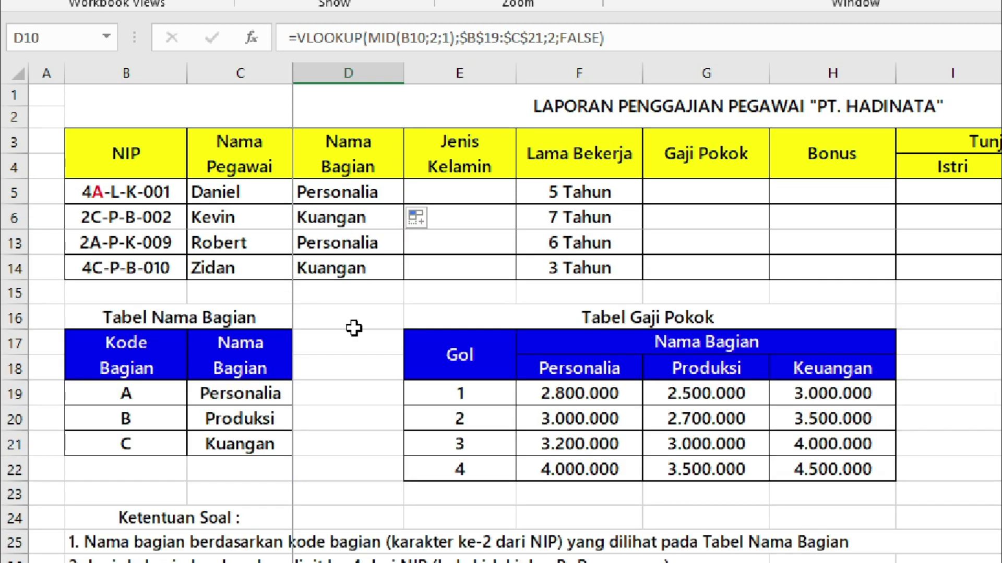
click(95, 188)
click(295, 188)
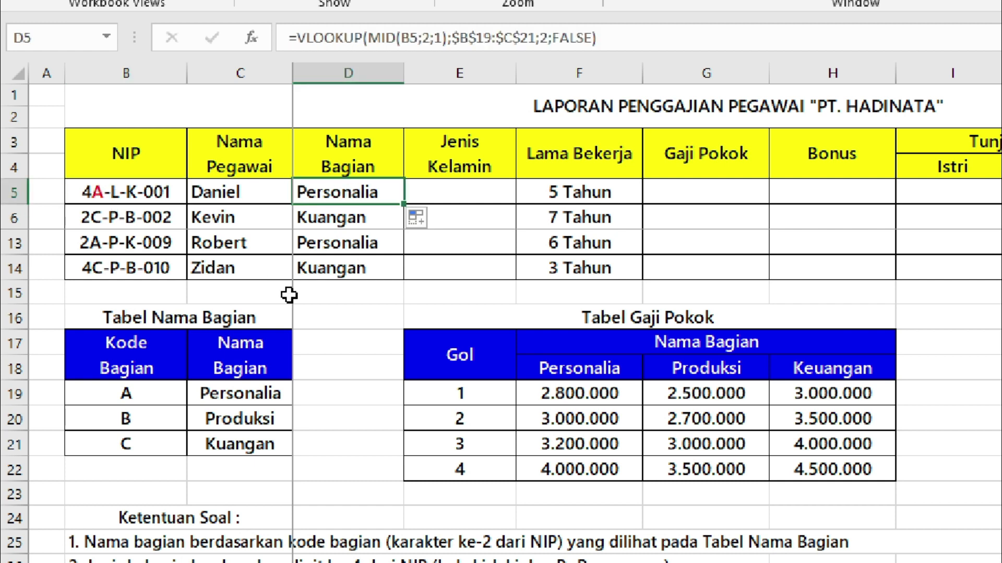
drag(161, 393, 204, 397)
click(166, 423)
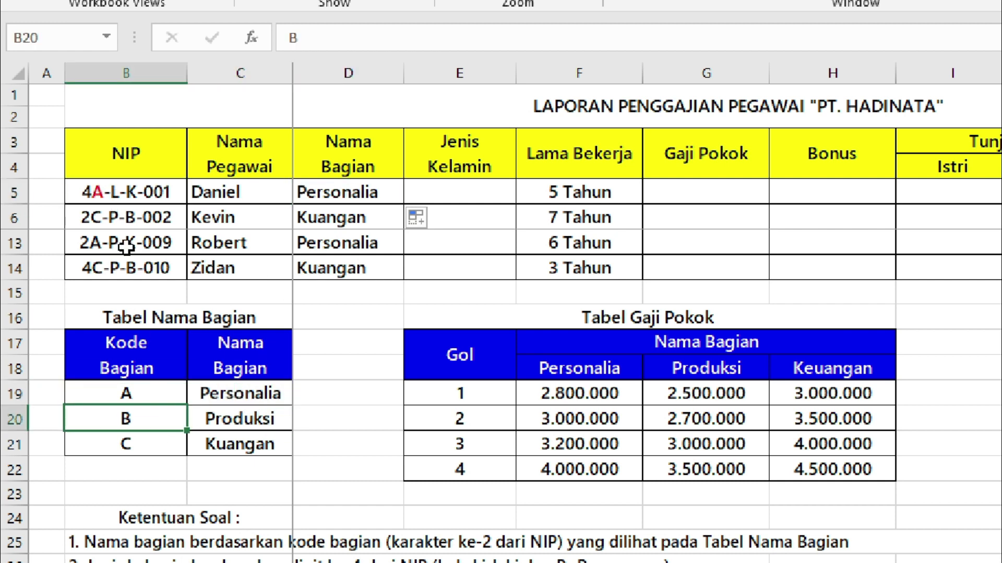
click(104, 223)
Correct the department name for code C in C21 to Keuangan and check the Nama Bagian column.
click(212, 444)
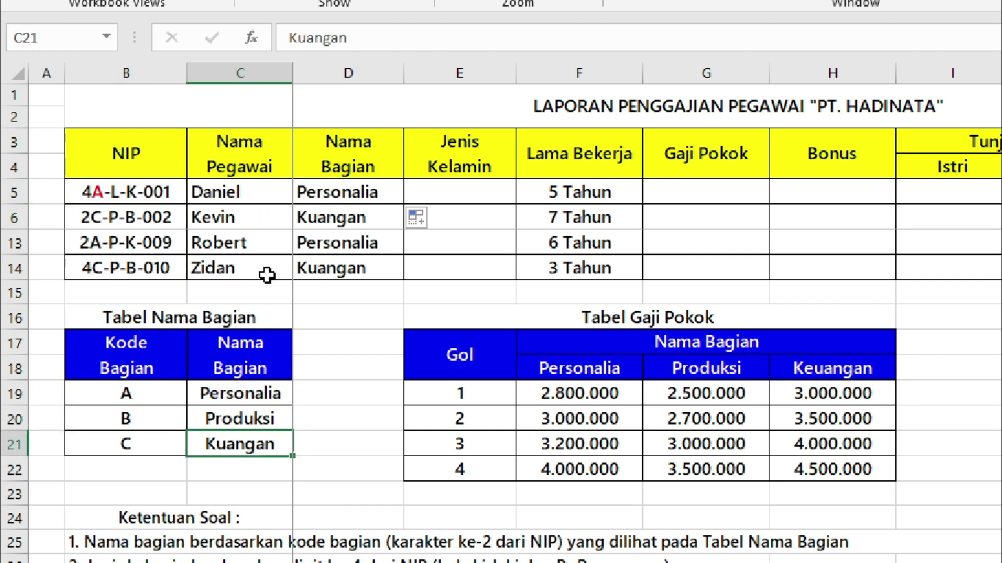
double_click(217, 446)
text(e)
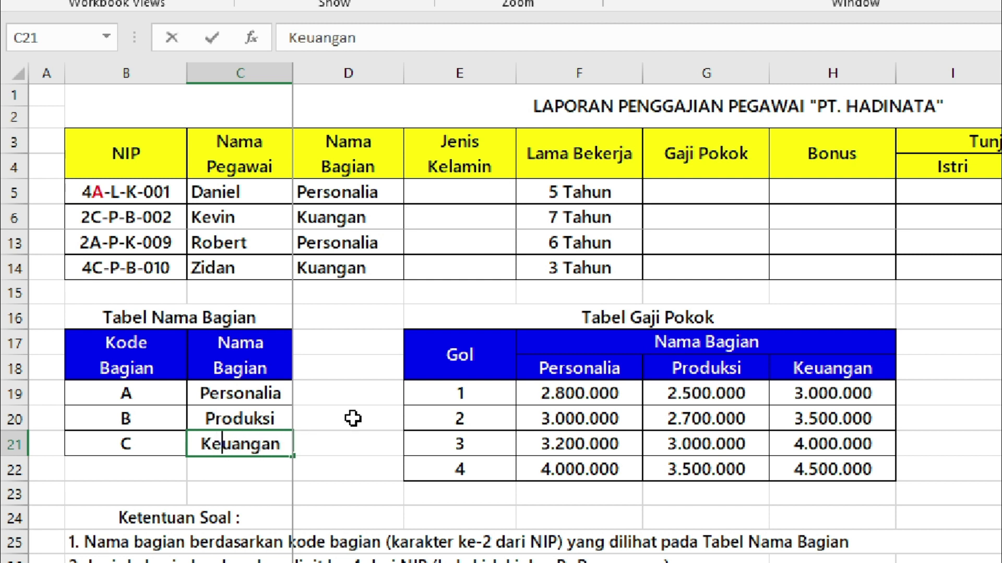
key(Return)
click(330, 226)
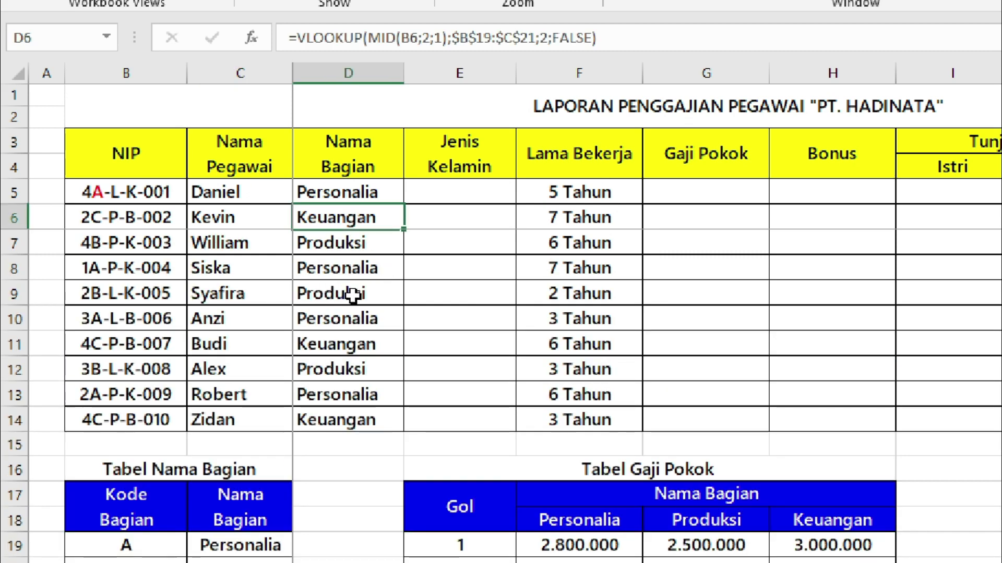
click(341, 264)
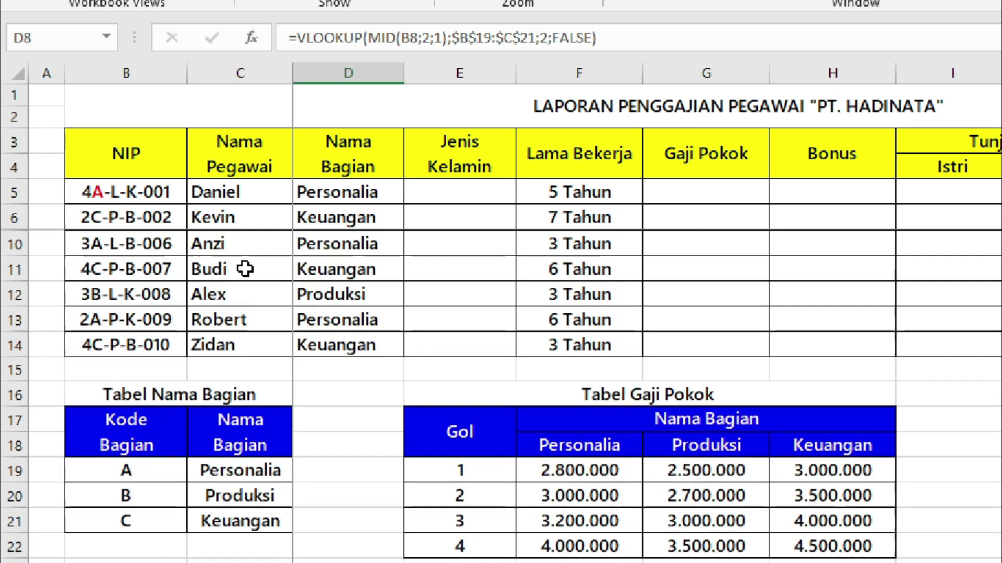
Examine rule 2 in B26 on deriving Jenis Kelamin from the NIP.
scroll(263, 342, down, 3)
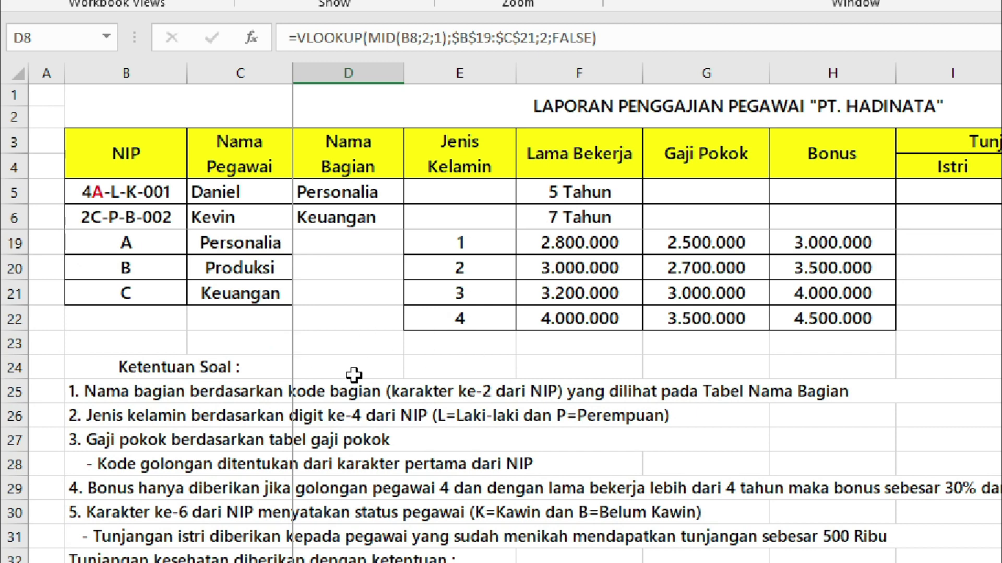
scroll(354, 376, up, 4)
scroll(353, 376, down, 4)
scroll(353, 376, down, 1)
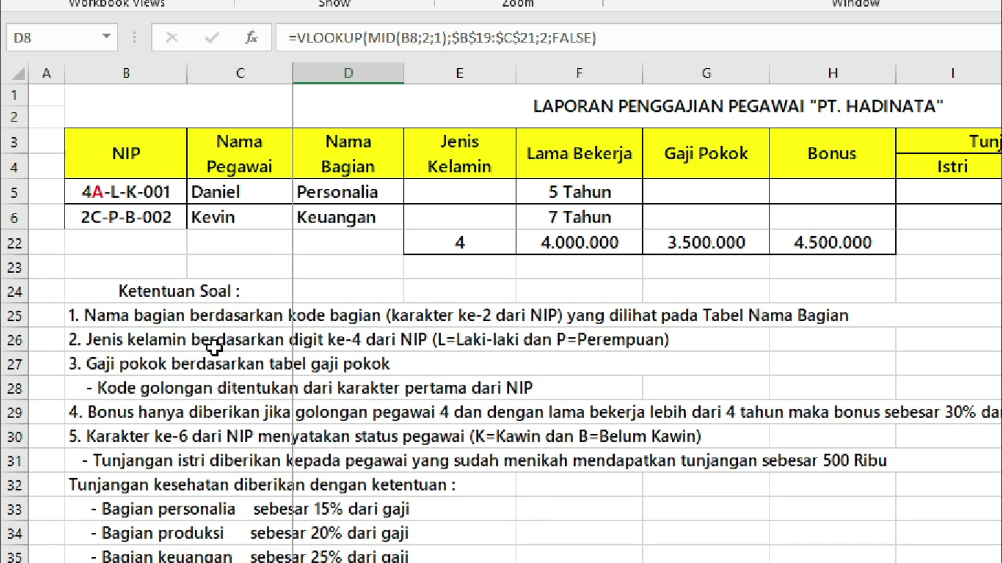
click(213, 344)
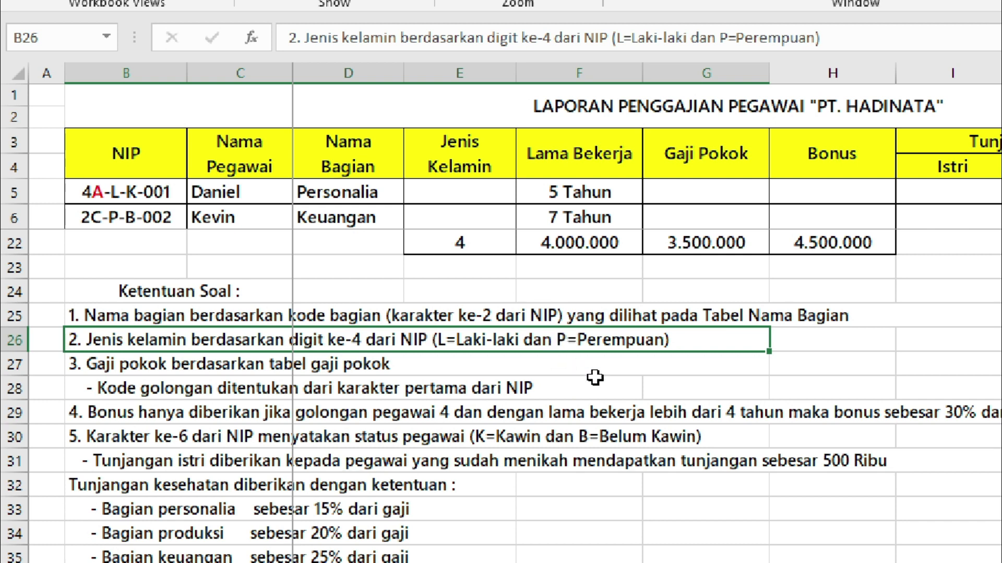
Try to recolour the fourth character of the NIP in cell B5.
scroll(708, 408, up, 5)
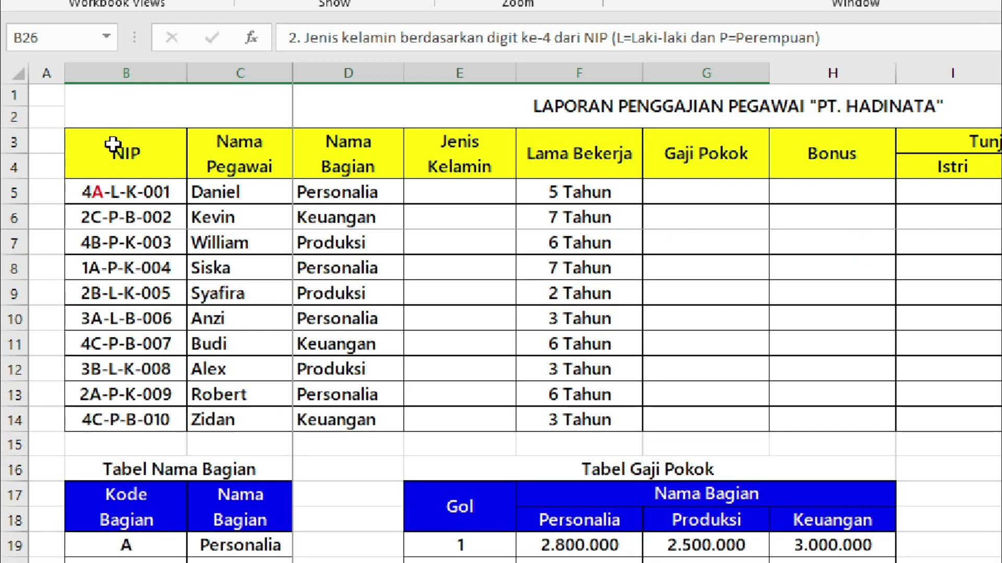
double_click(100, 193)
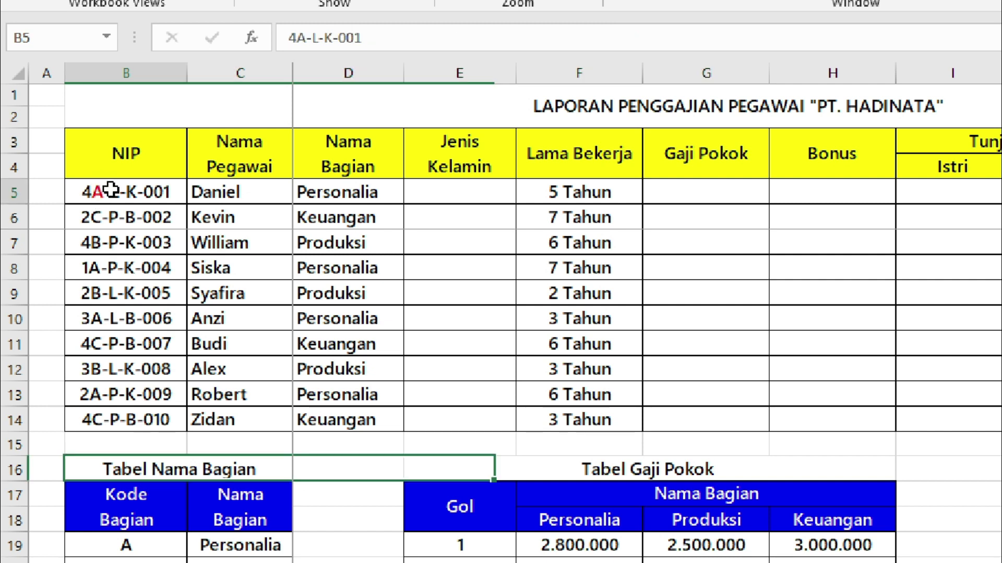
double_click(101, 192)
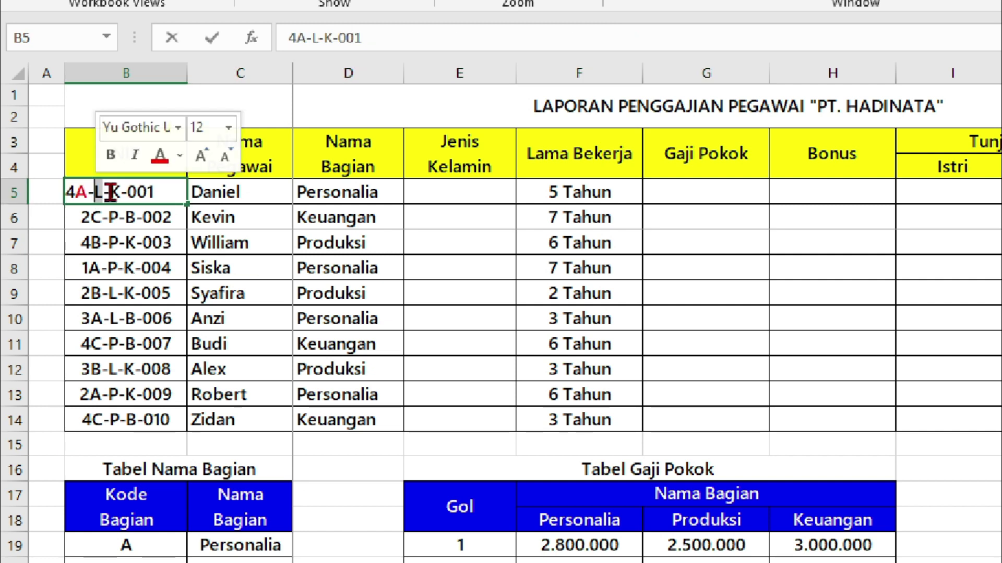
click(179, 155)
click(159, 397)
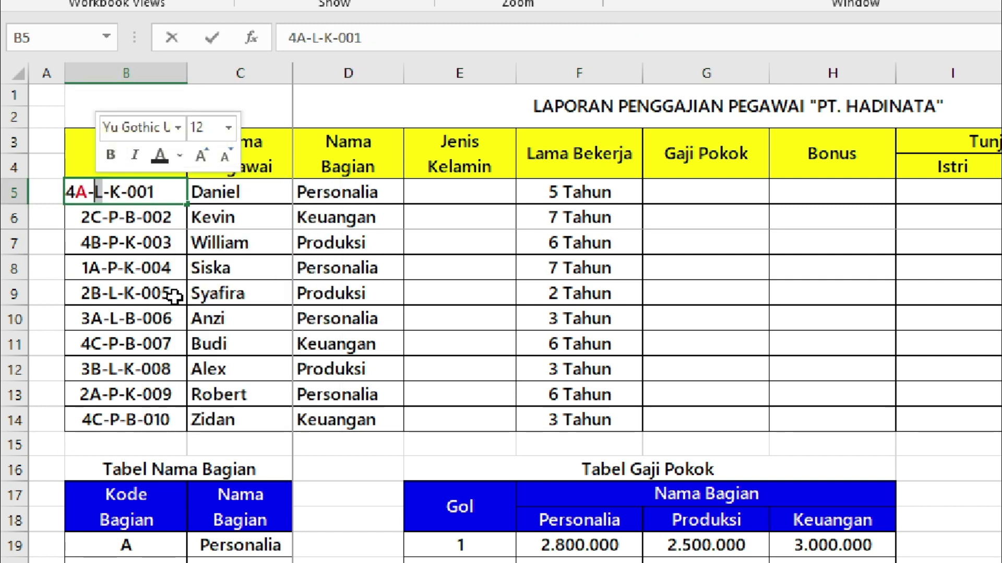
click(251, 292)
Colour only the letter L in the NIP in B5 blue and select cell E5 under Jenis Kelamin.
double_click(115, 194)
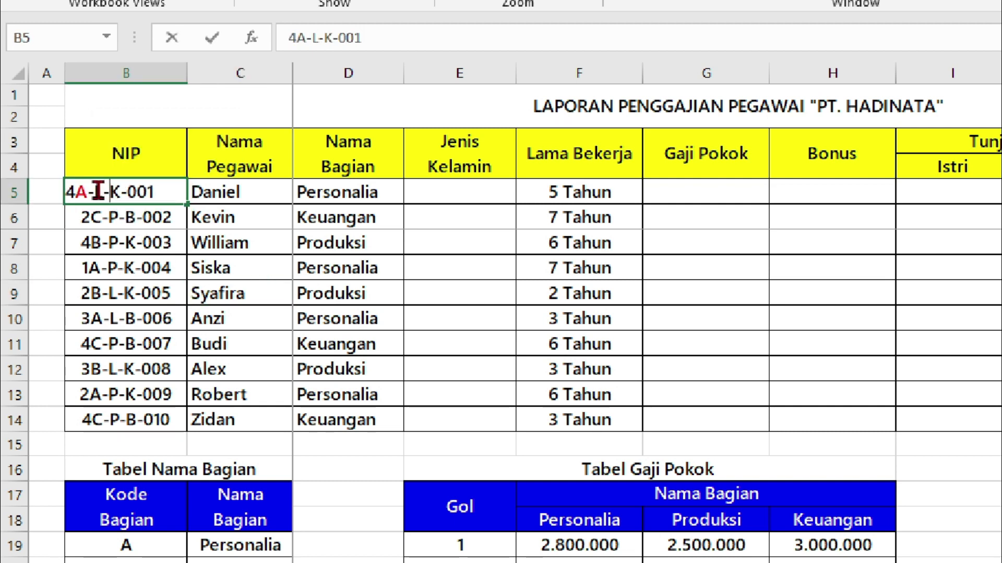
double_click(98, 192)
click(185, 158)
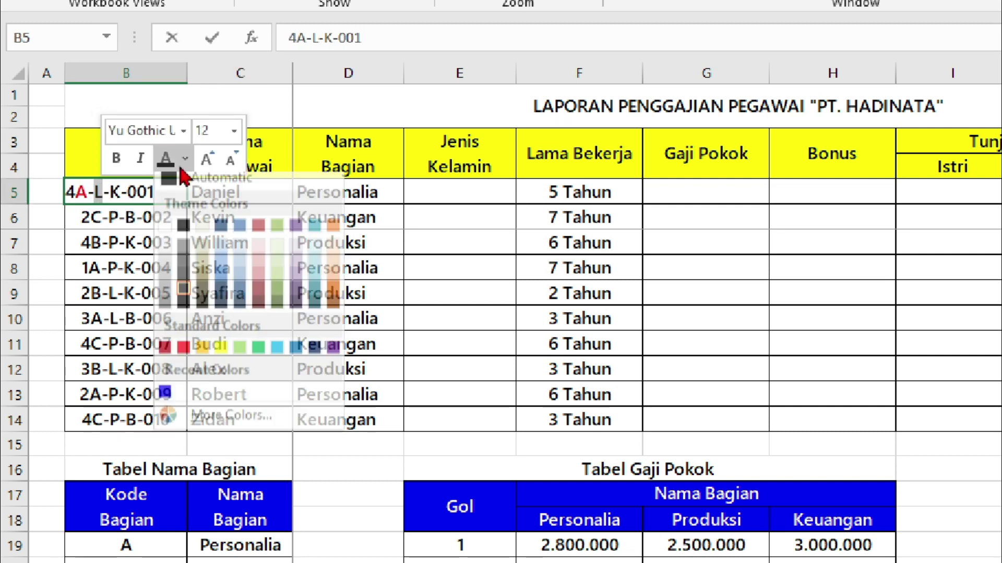
click(166, 400)
click(324, 241)
click(448, 197)
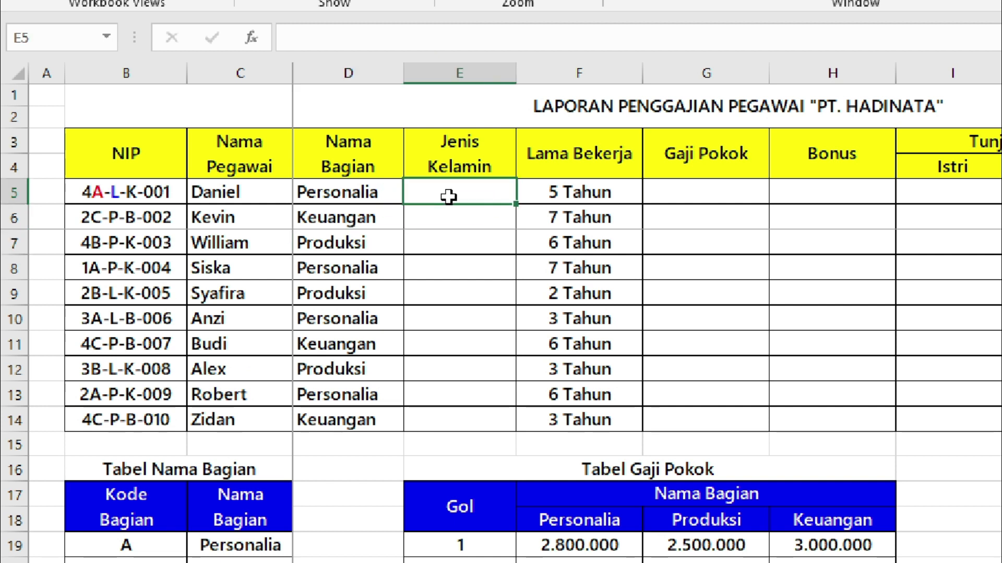
Begin an IF formula in E5 that tests whether MID(B5;4;1) equals "L".
text(=if)
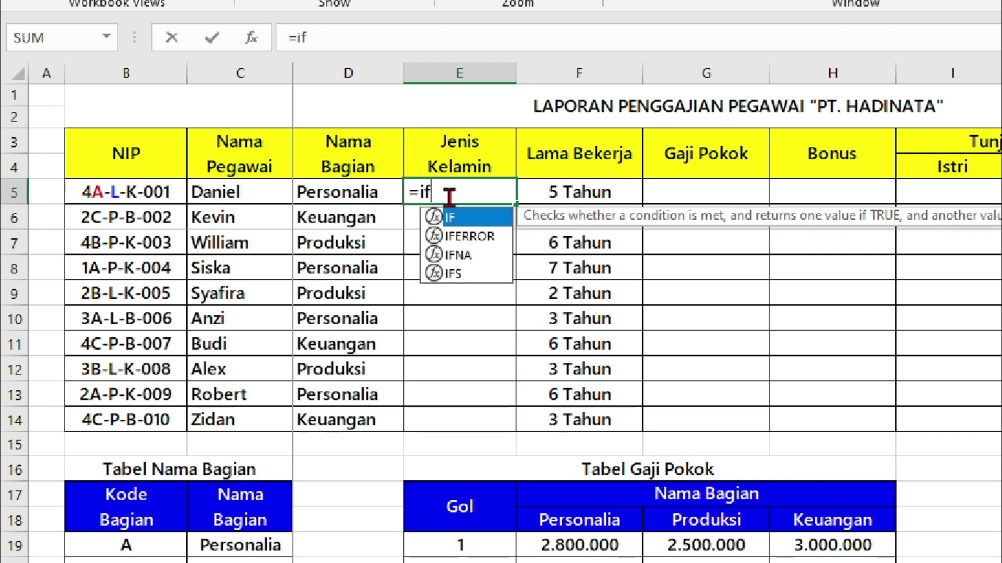
key(Tab)
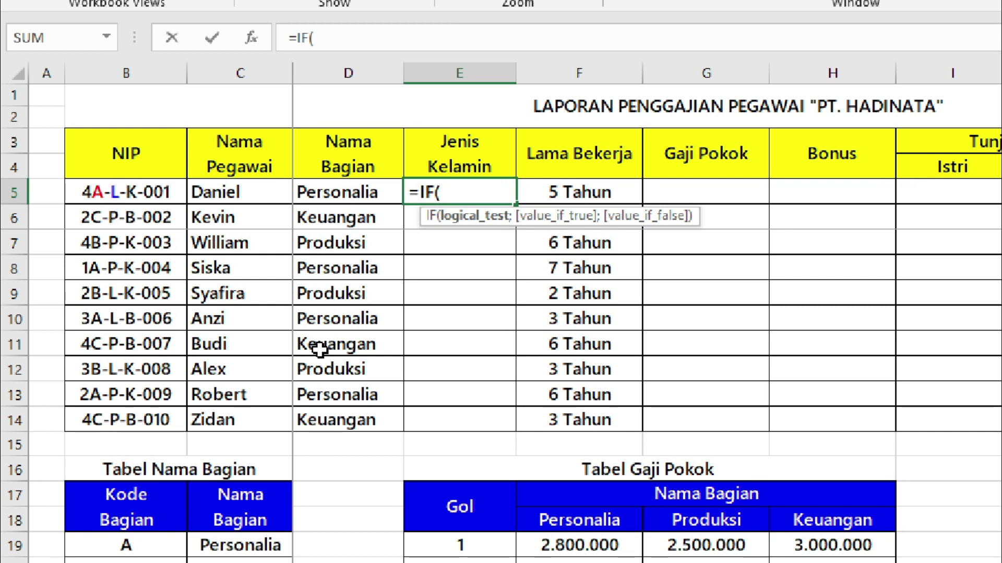
text(mid)
key(Tab)
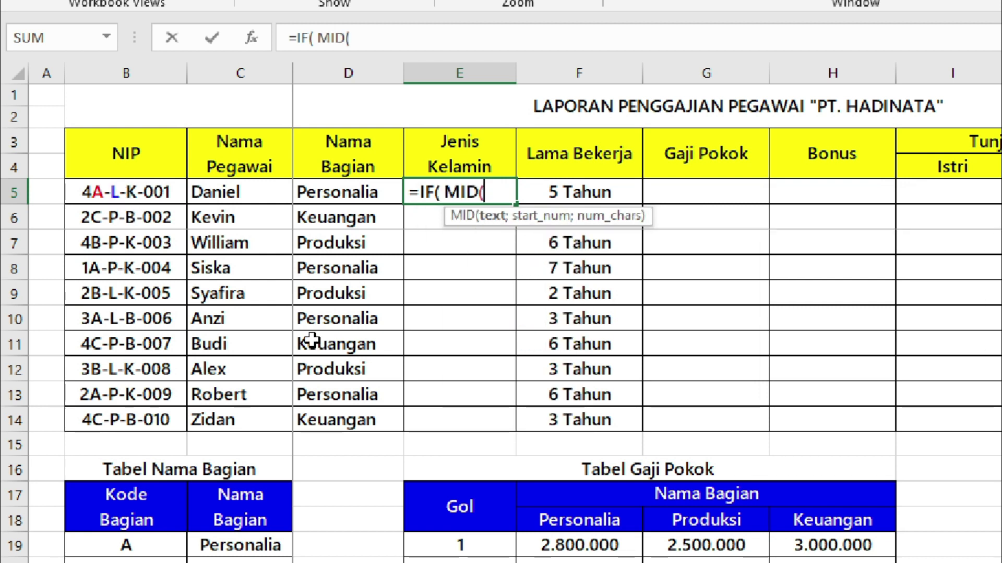
click(139, 193)
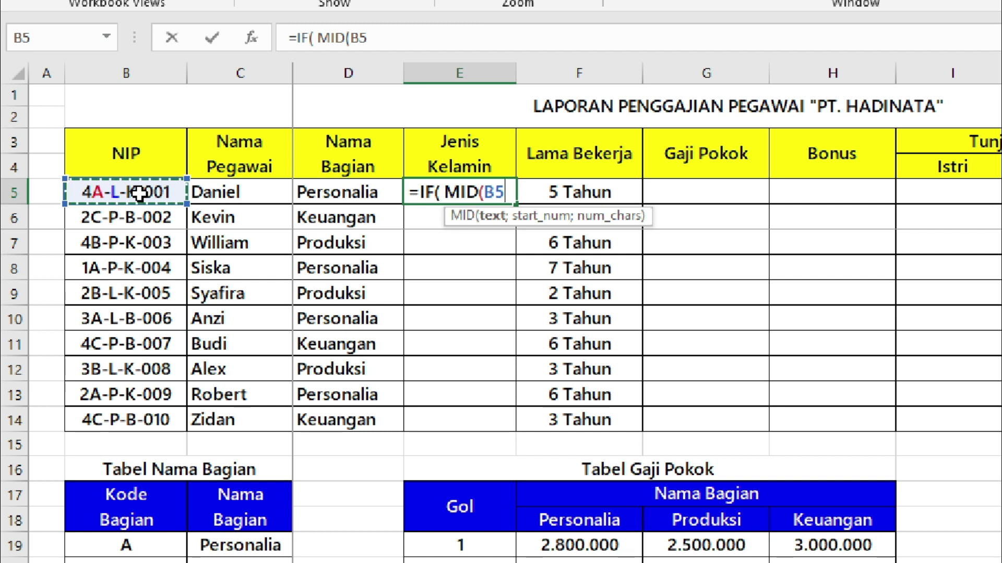
text(;4)
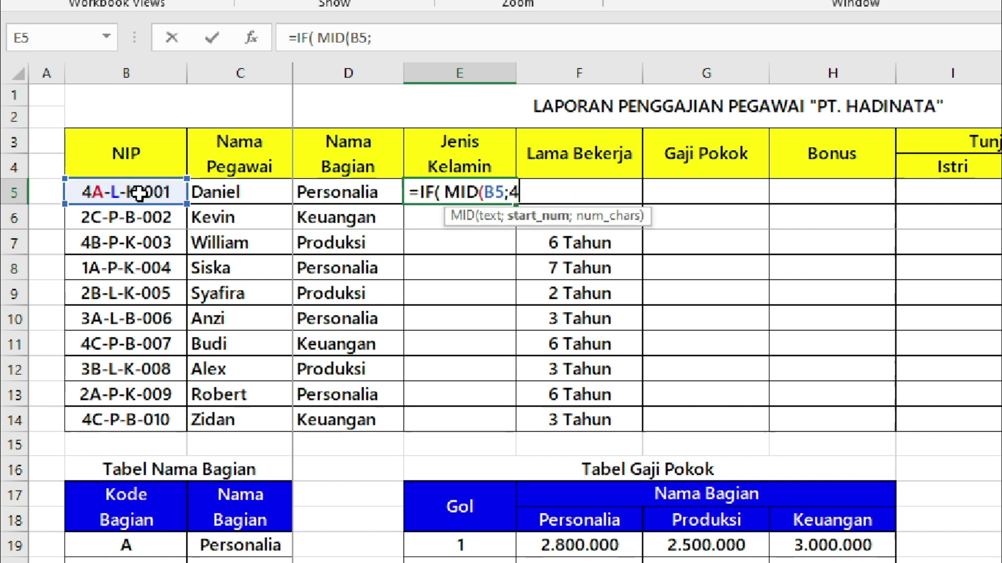
text(;)
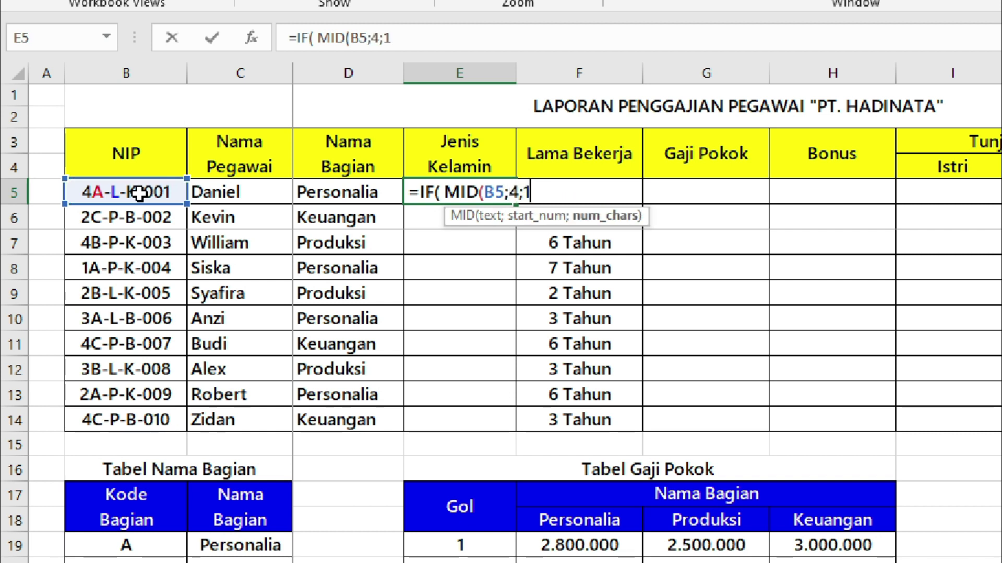
text(1)="L)
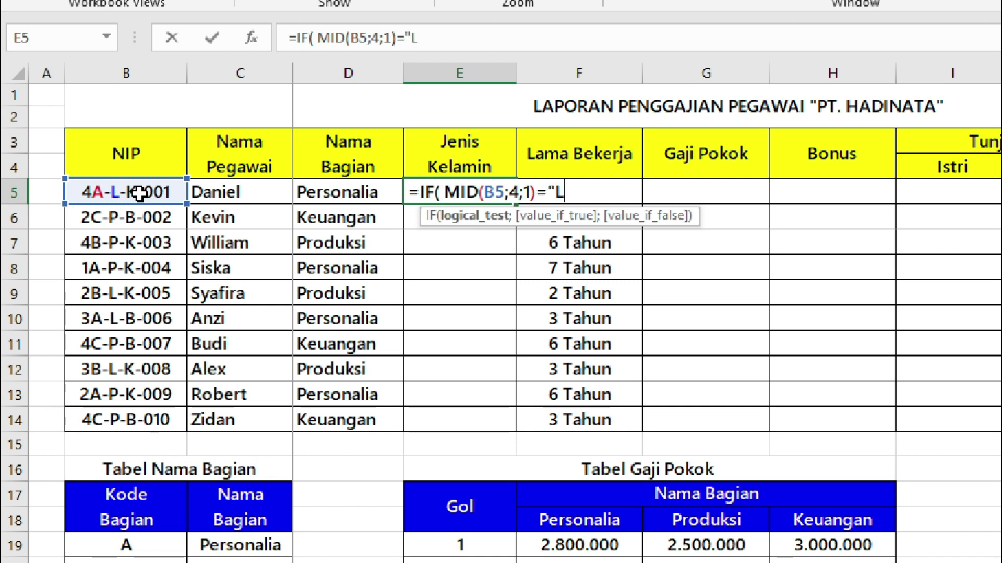
Complete the IF formula in E5 with "Laki - Laki" if true and "Perempuan" if false, and fill it down to E14.
text(";")
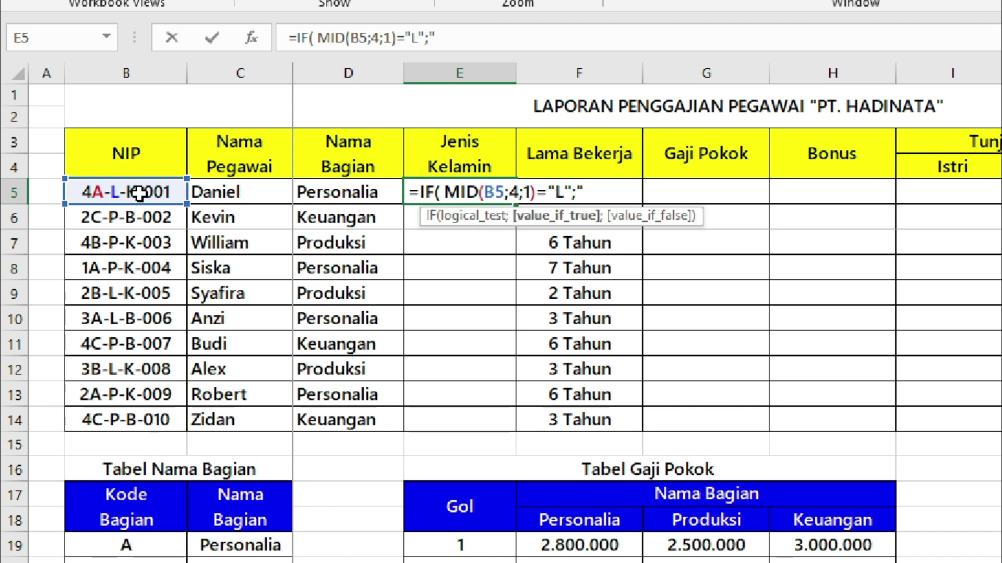
text(Laki)
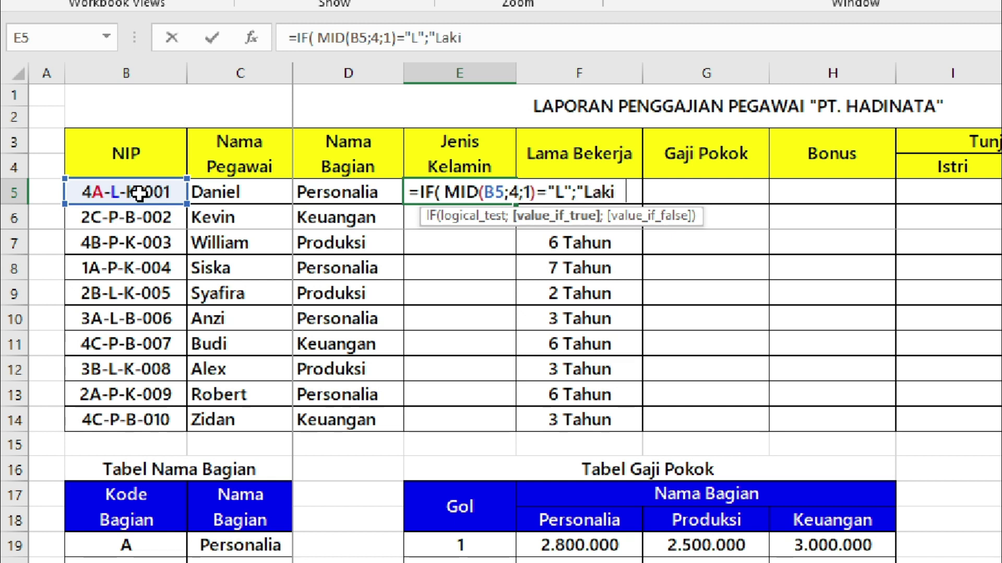
text( - Laki")
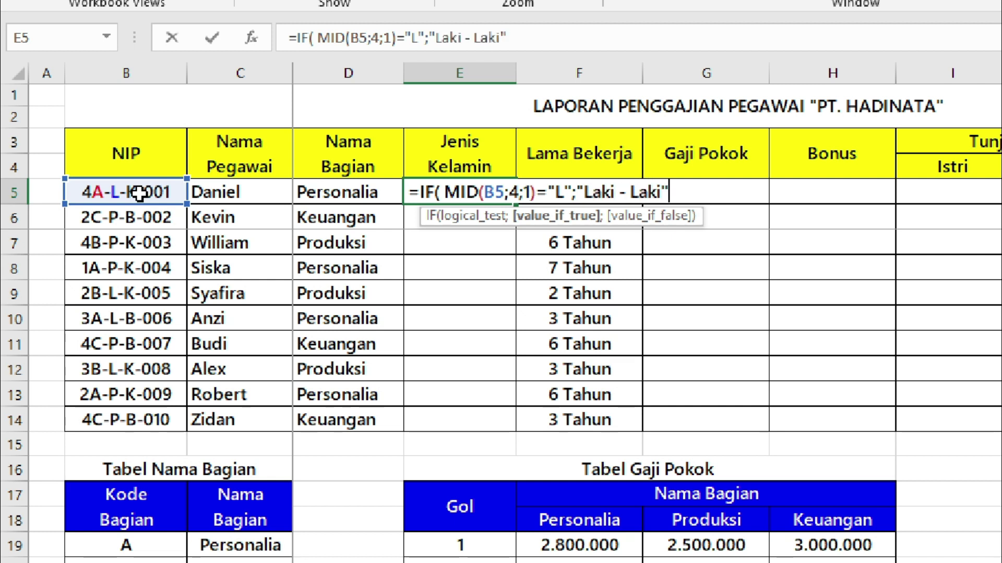
text(;)
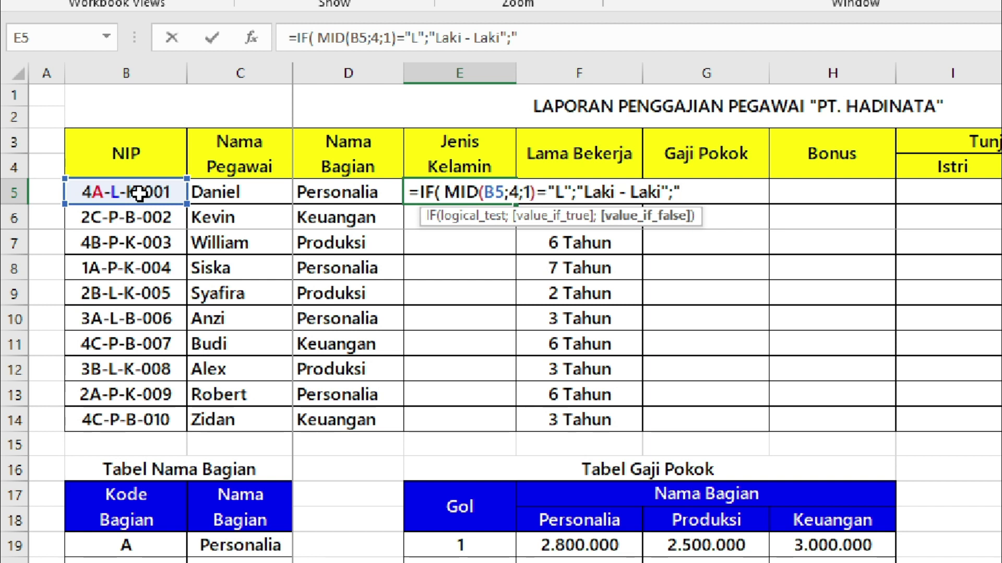
text("Peremp)
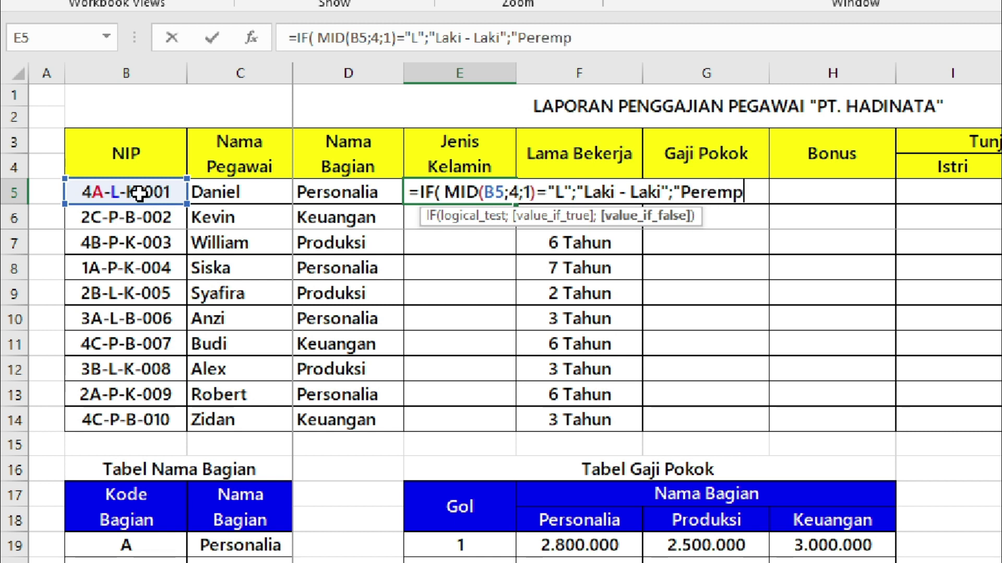
text(uan"))
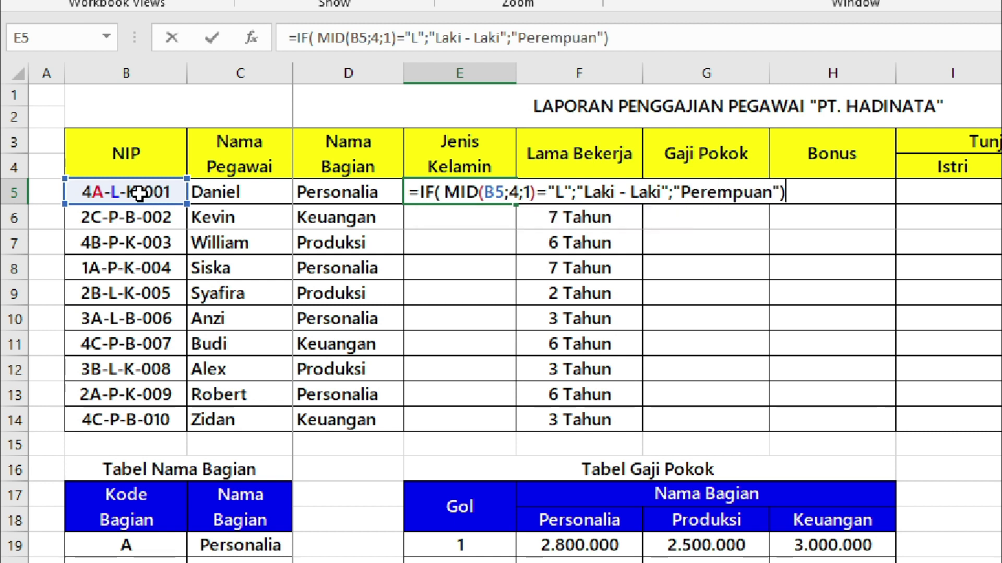
key(ctrl+Return)
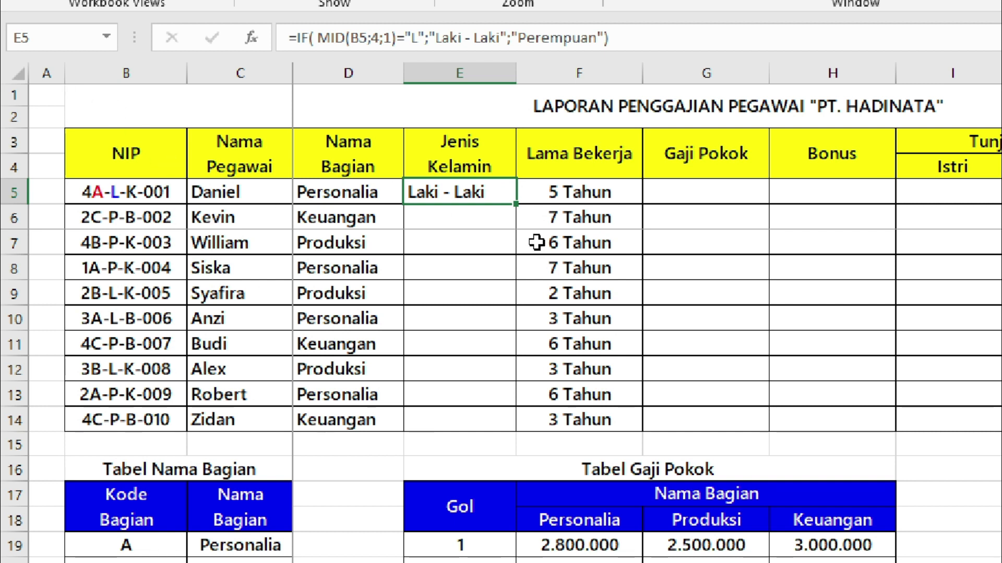
drag(520, 205, 474, 428)
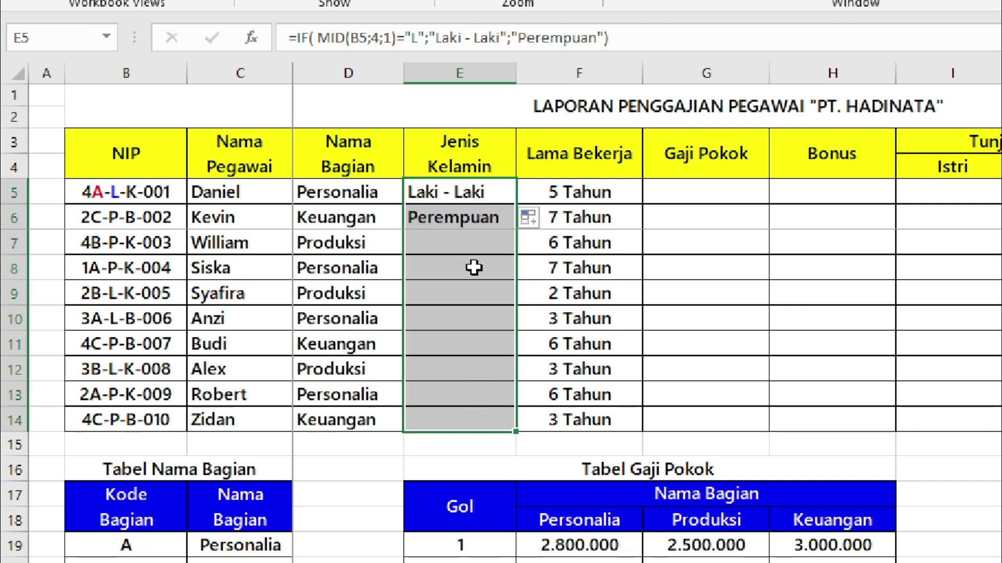
Check the Jenis Kelamin entries against the fourth character of the NIP in the employee rows.
click(472, 184)
click(134, 219)
click(417, 223)
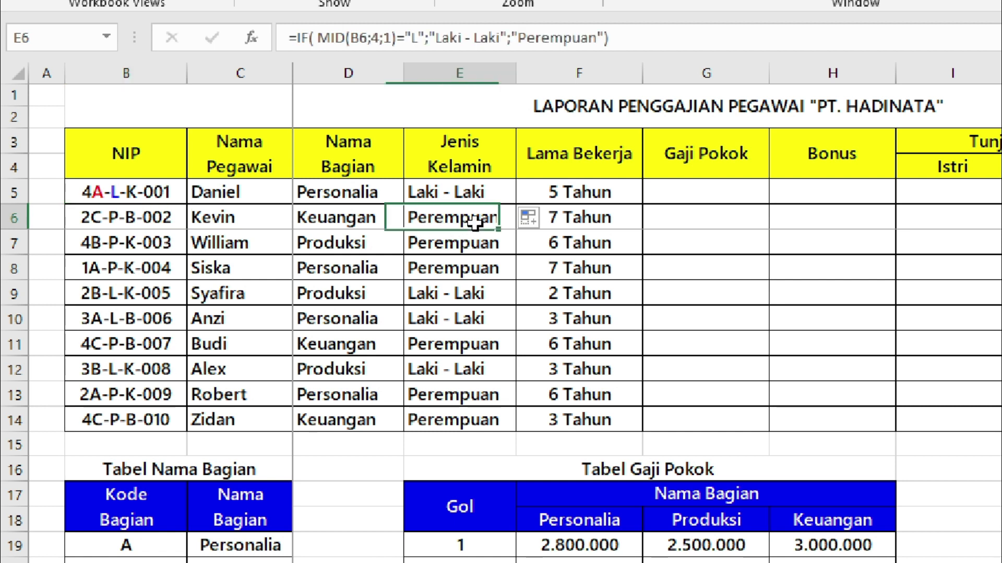
click(413, 243)
click(121, 252)
click(160, 266)
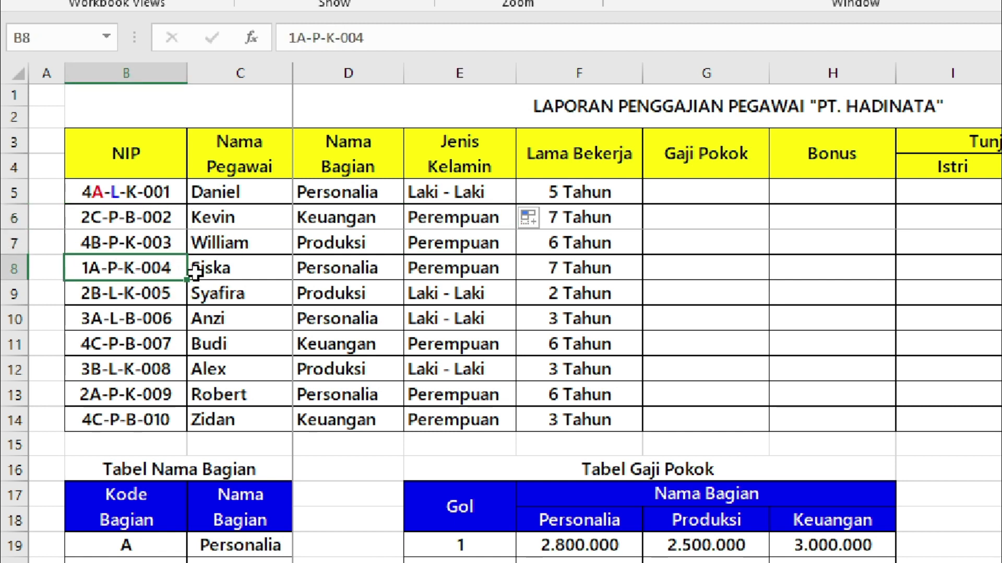
click(503, 296)
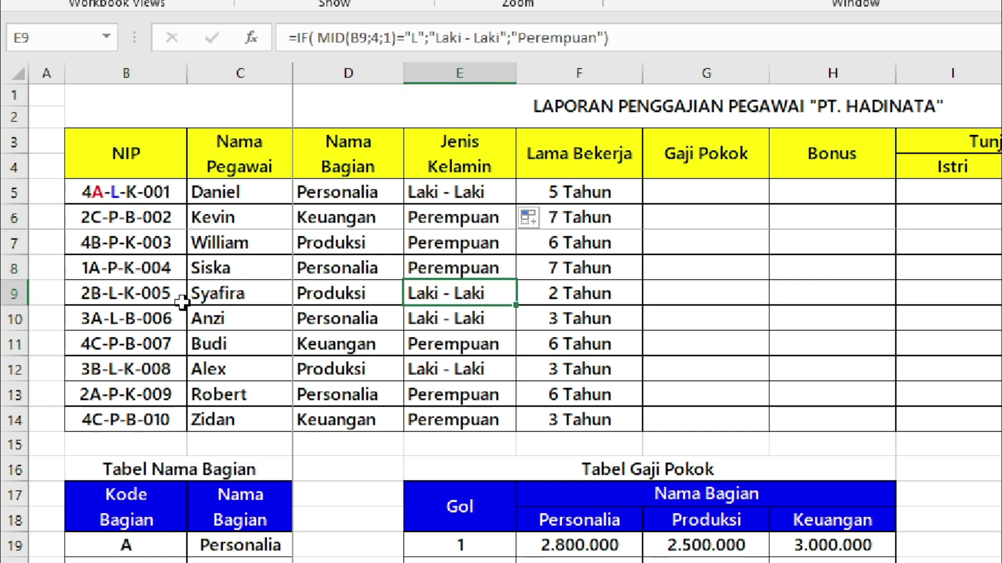
click(112, 313)
click(513, 372)
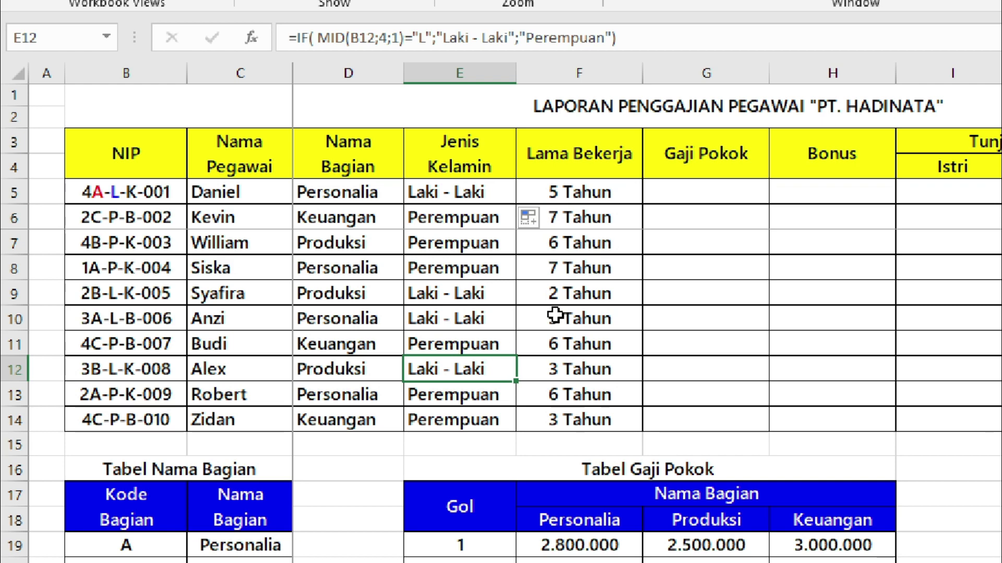
click(462, 389)
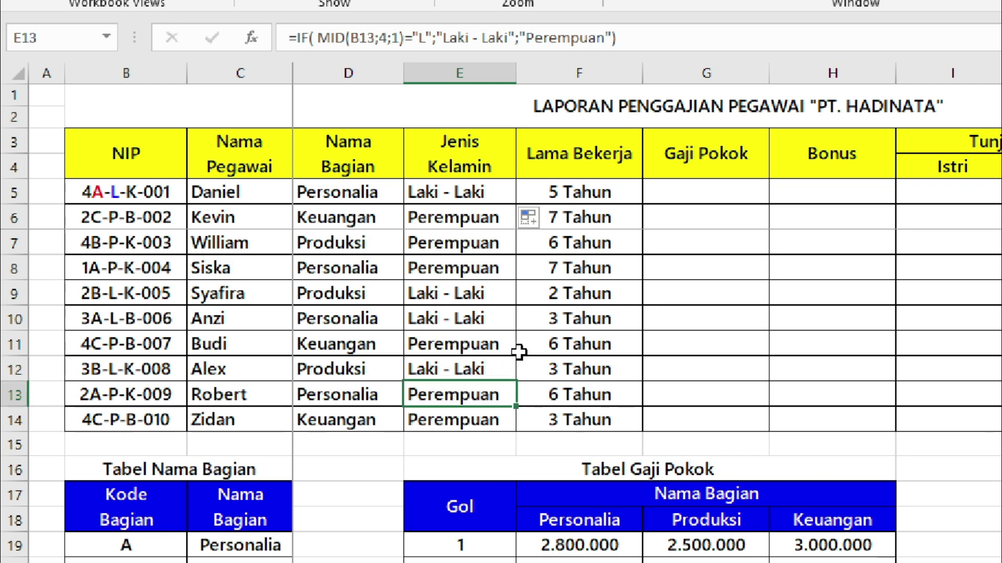
Examine rule 3 in B27 and B28 on deriving Gaji Pokok from the NIP's first character and the Tabel Gaji Pokok.
click(490, 197)
scroll(494, 261, down, 4)
scroll(504, 277, down, 1)
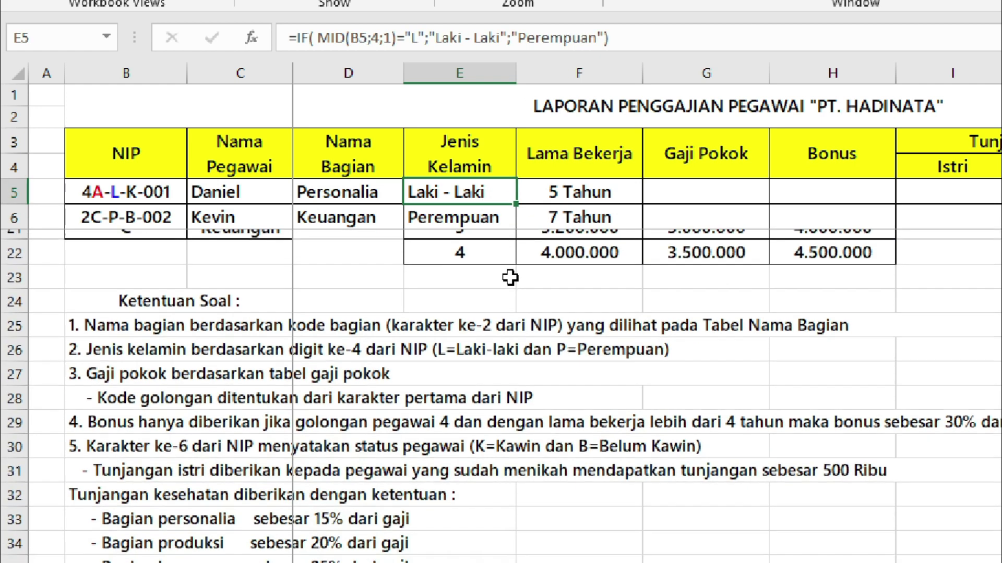
click(382, 370)
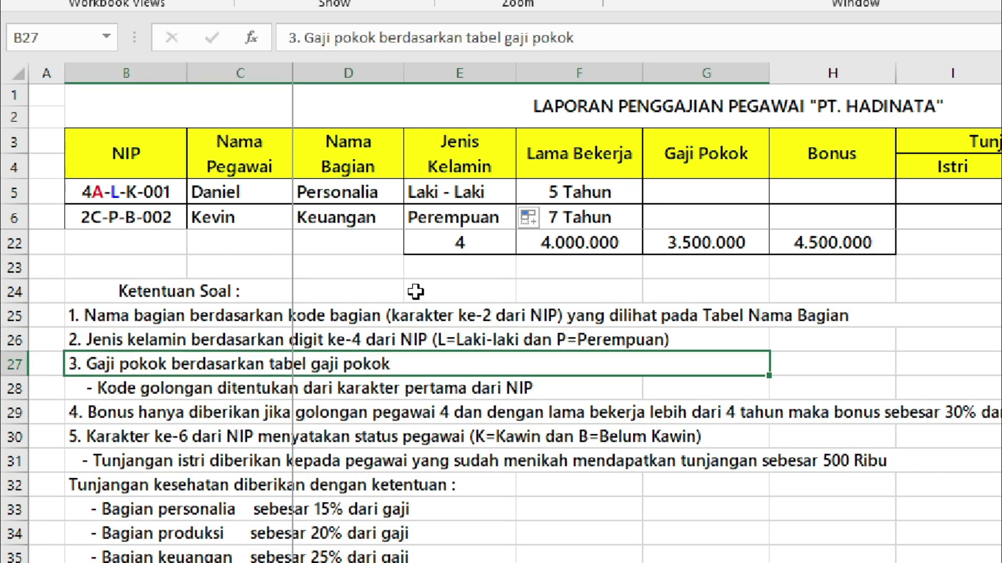
click(681, 189)
click(443, 365)
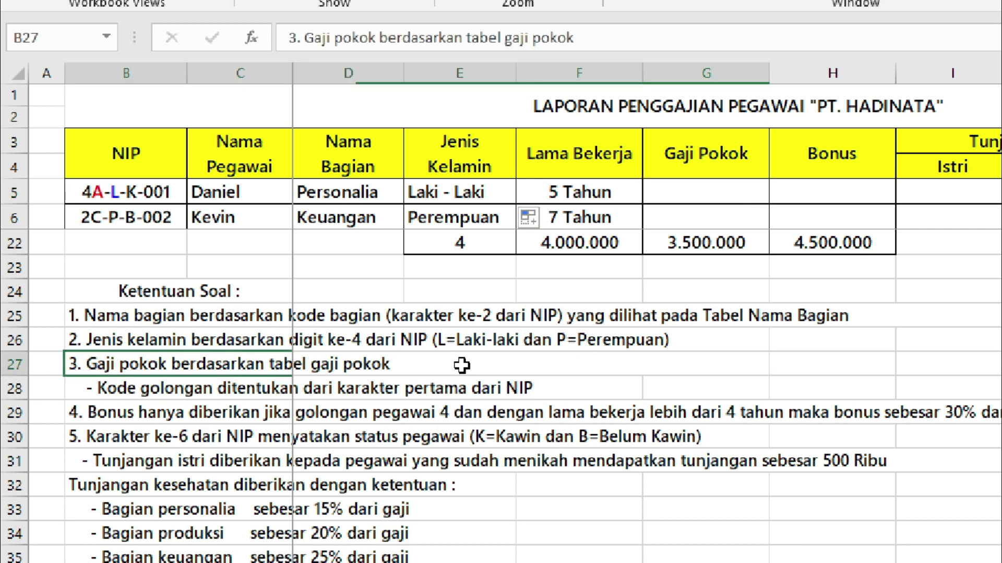
click(456, 393)
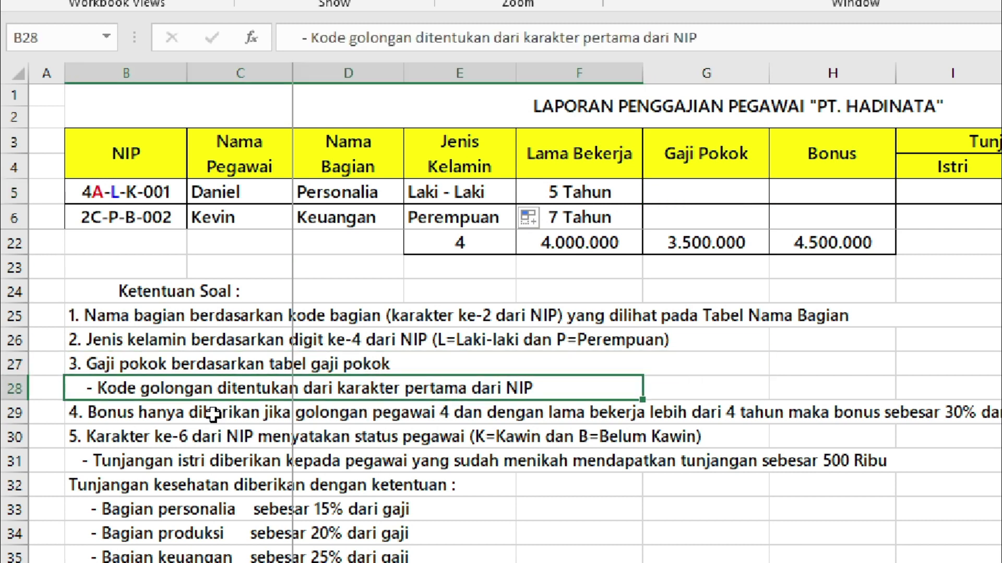
scroll(579, 398, up, 5)
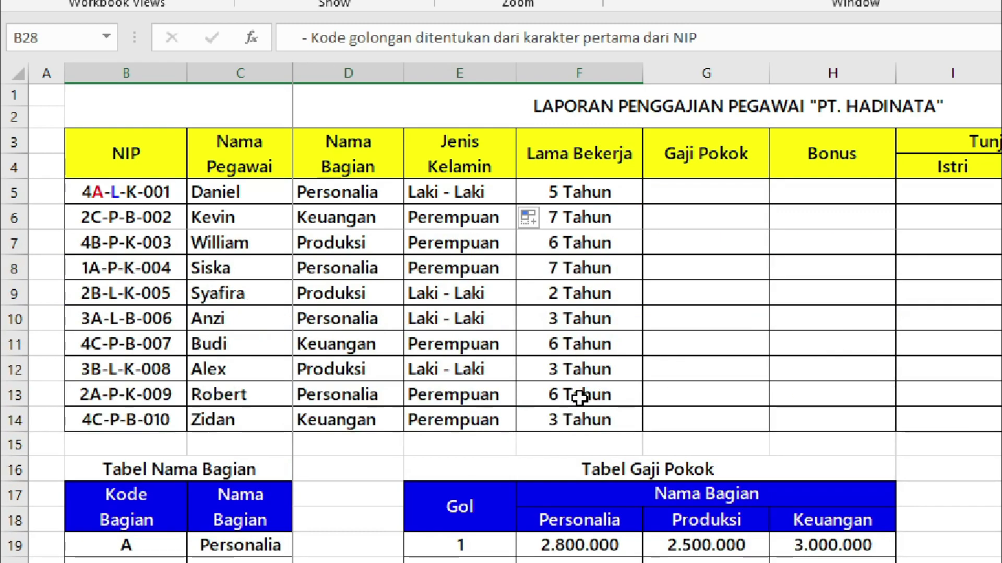
scroll(579, 398, down, 2)
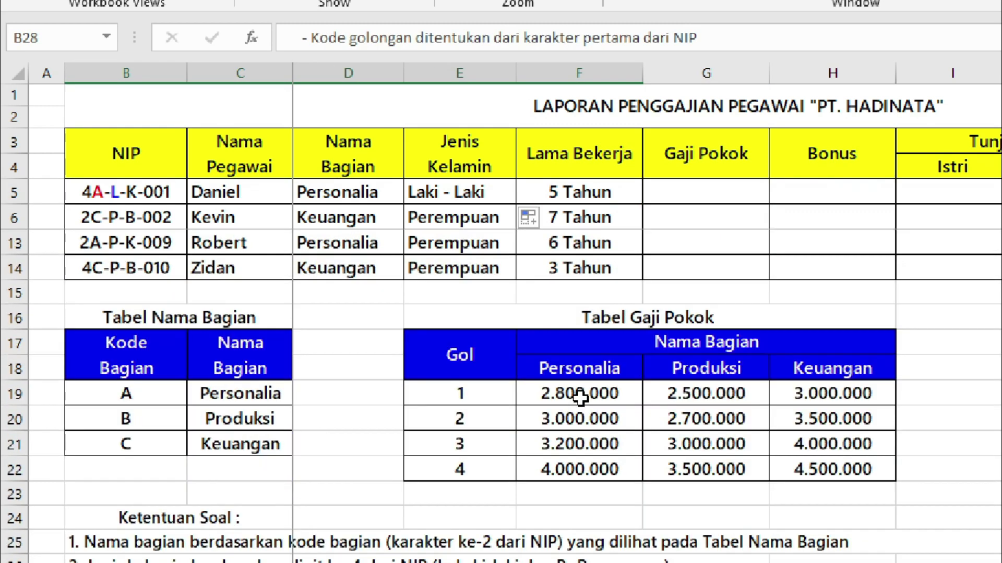
Colour only the first character, 4, of the NIP in cell B5 light green.
double_click(85, 192)
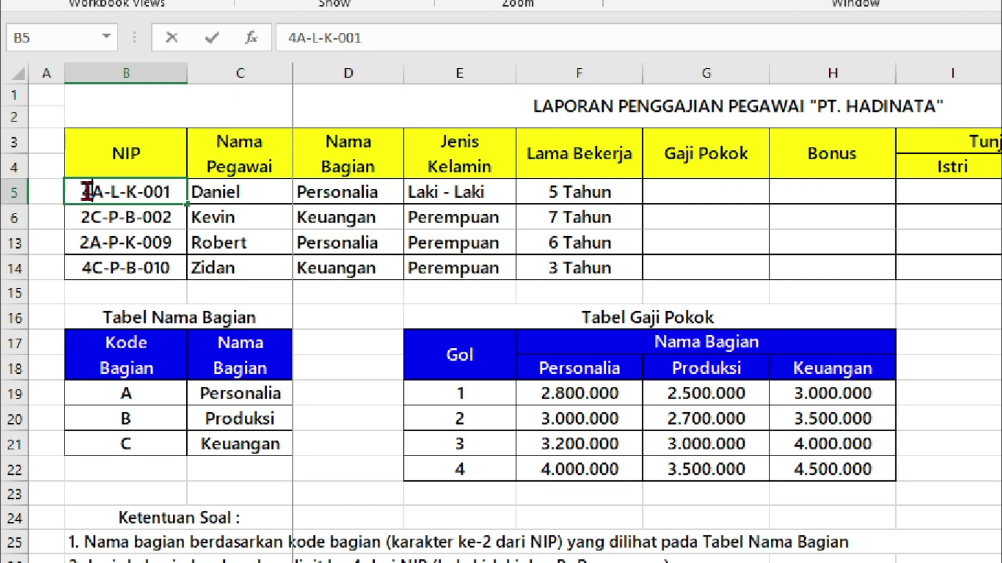
drag(83, 192, 91, 192)
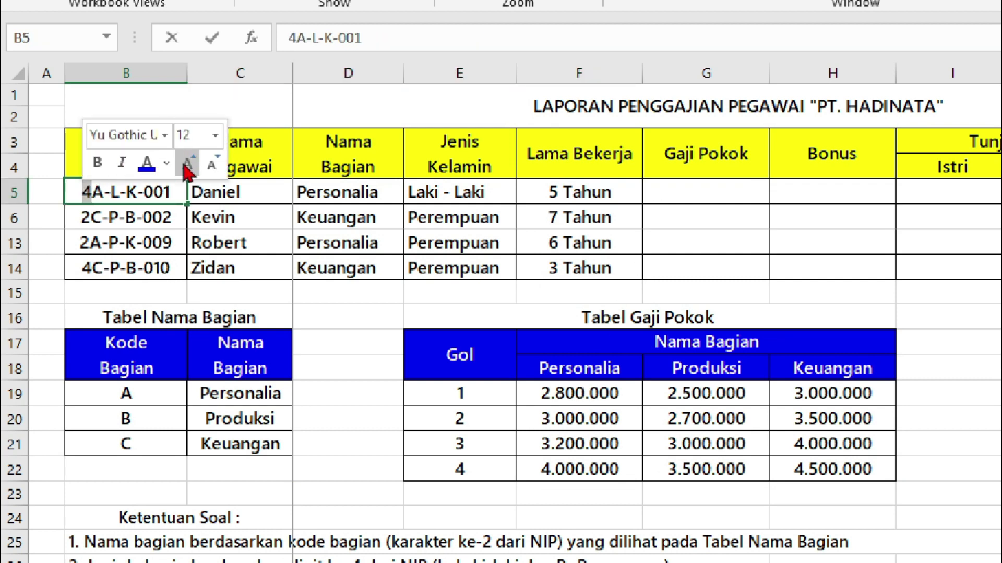
click(166, 164)
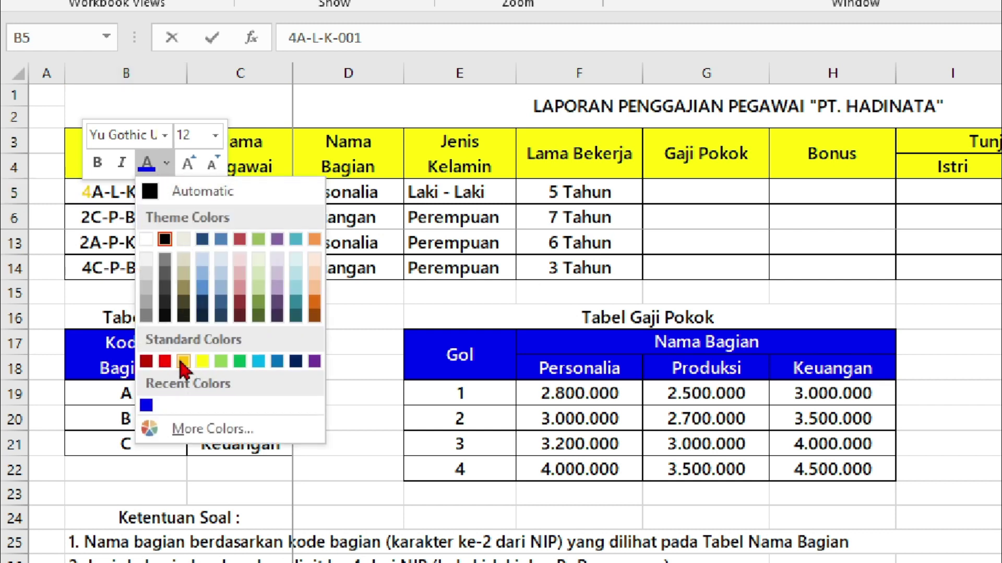
click(223, 362)
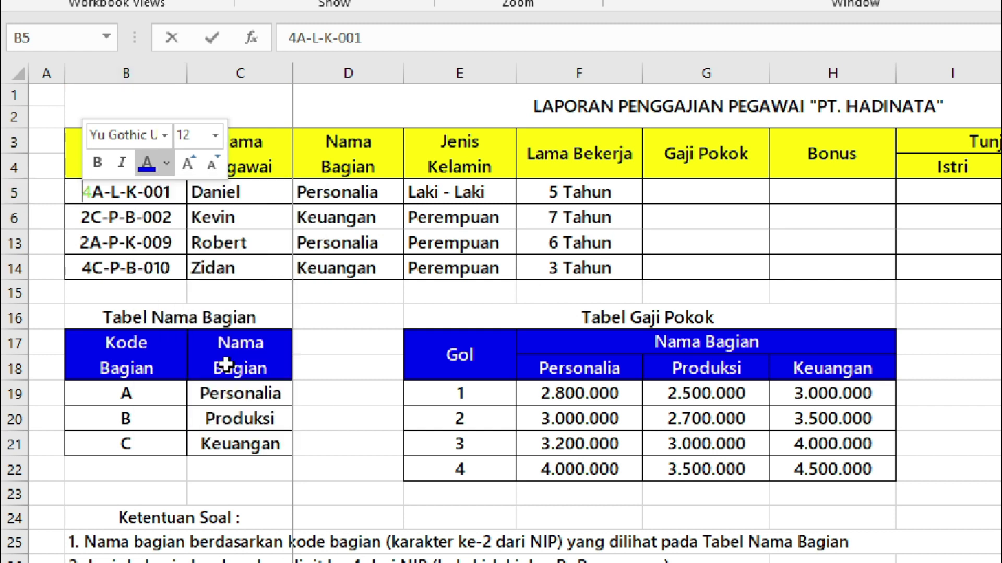
click(107, 243)
click(91, 192)
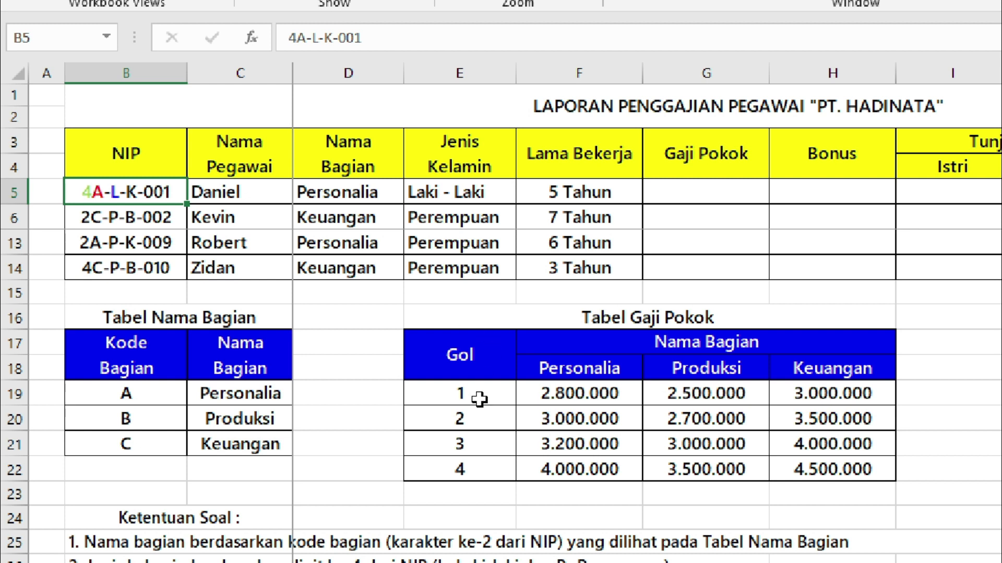
Examine the Gol codes in E19:E22 and the department headings in F18:H18 of Tabel Gaji Pokok for the Gaji Pokok lookup.
drag(479, 399, 478, 468)
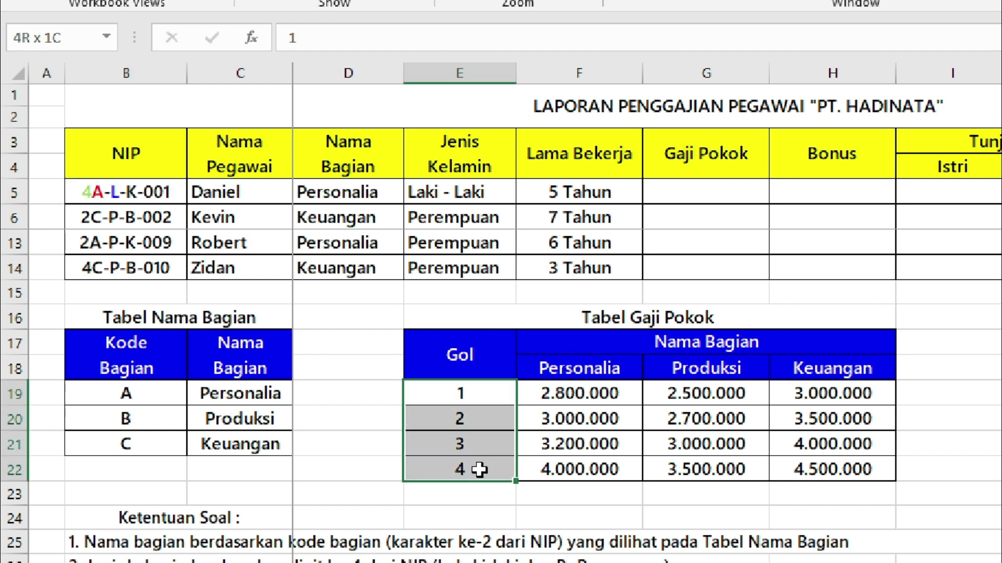
click(677, 193)
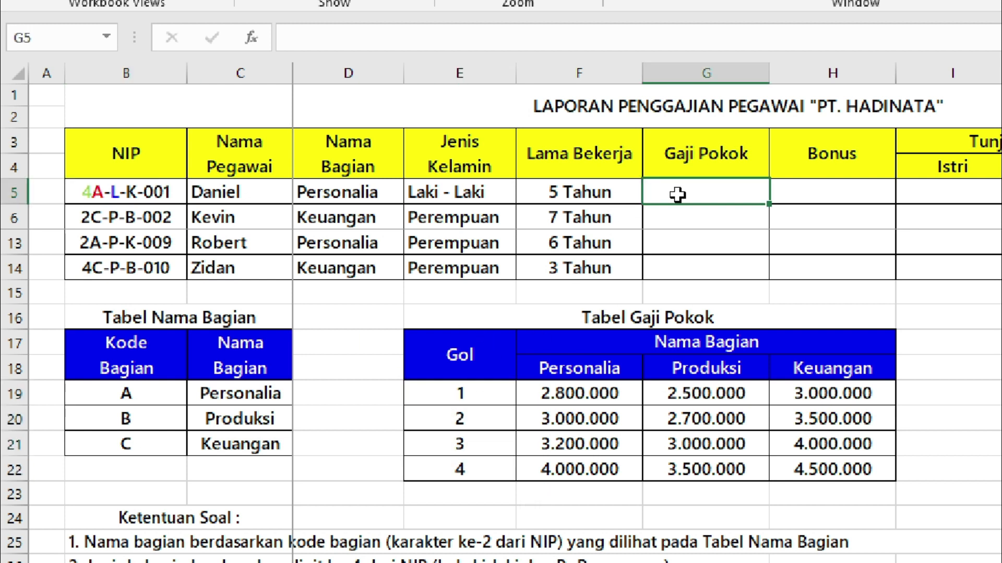
drag(456, 398, 469, 472)
drag(600, 370, 830, 372)
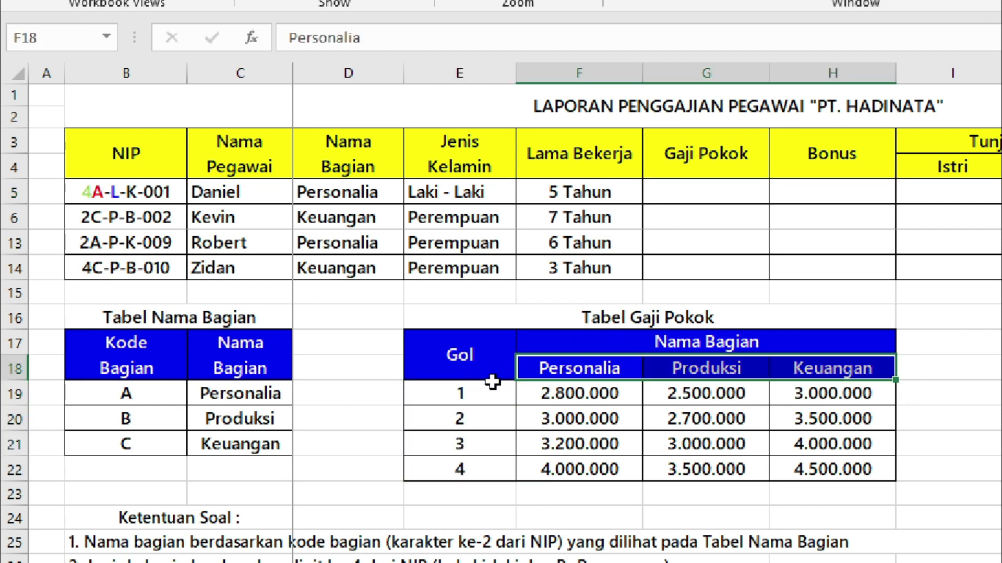
drag(459, 396, 470, 469)
drag(638, 379, 852, 370)
click(493, 420)
drag(469, 396, 472, 472)
click(613, 371)
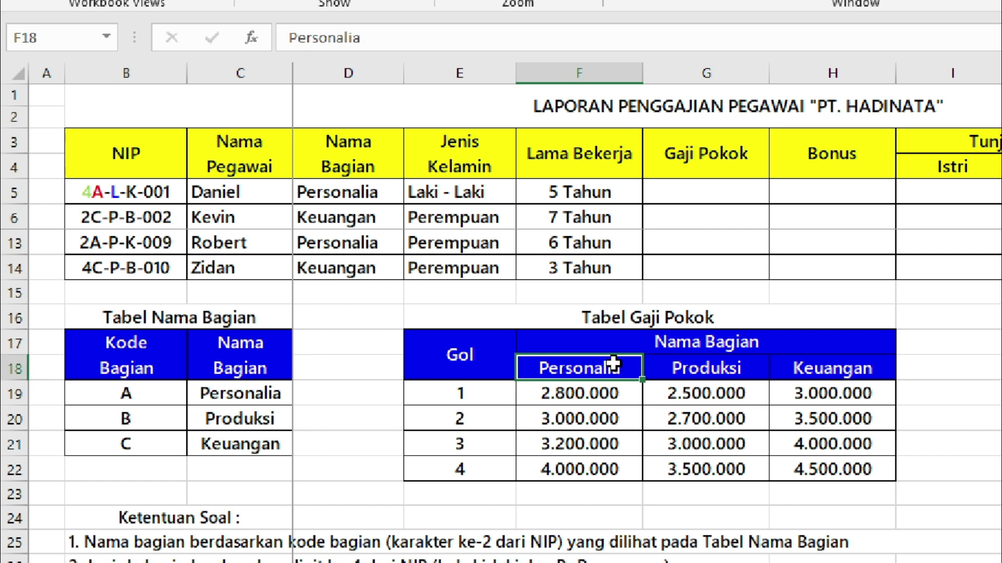
Start a VLOOKUP formula in Gaji Pokok cell G5 with LEFT(B5;1) as the lookup value.
click(697, 175)
click(697, 185)
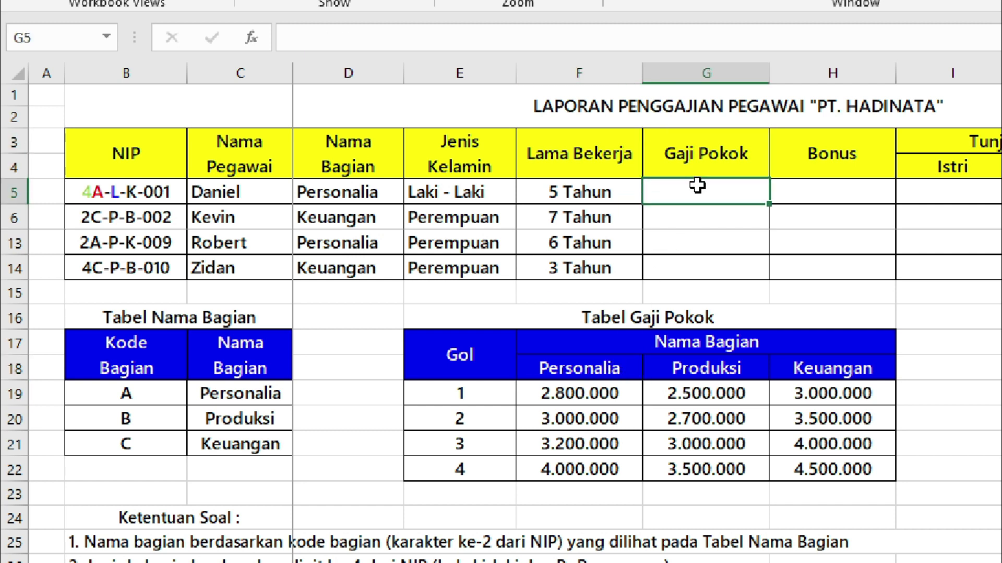
text(=vl)
key(Tab)
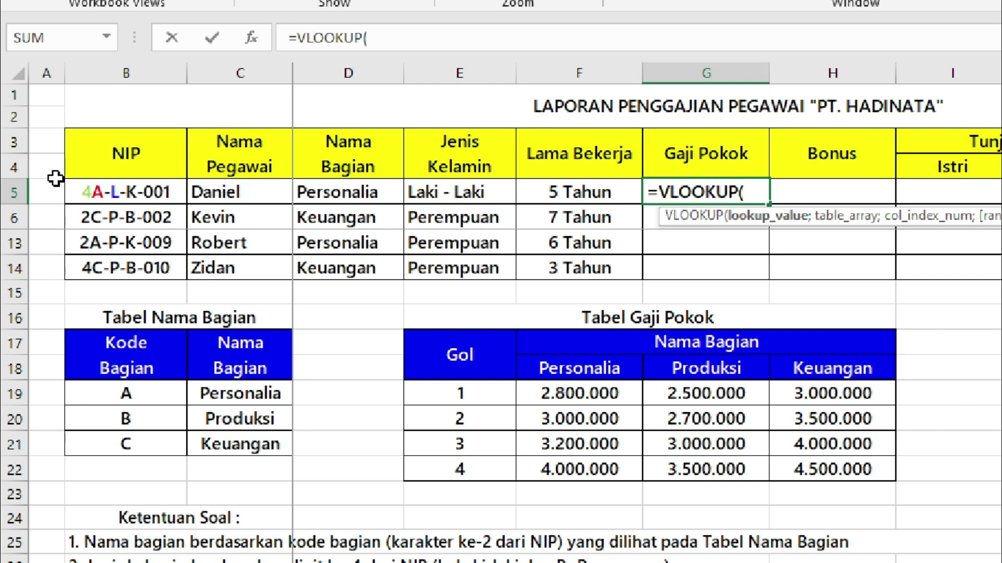
text(lef)
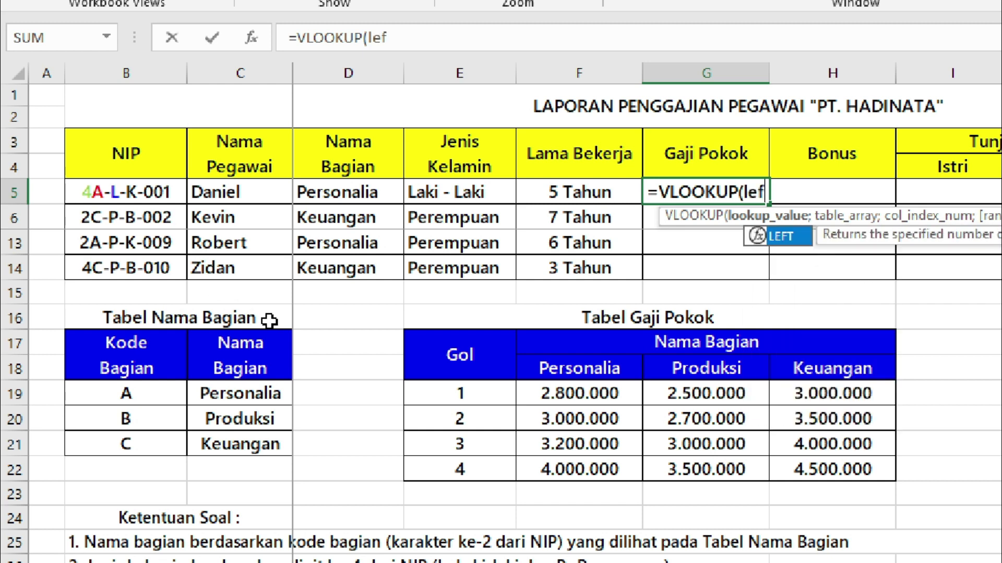
key(Tab)
click(112, 194)
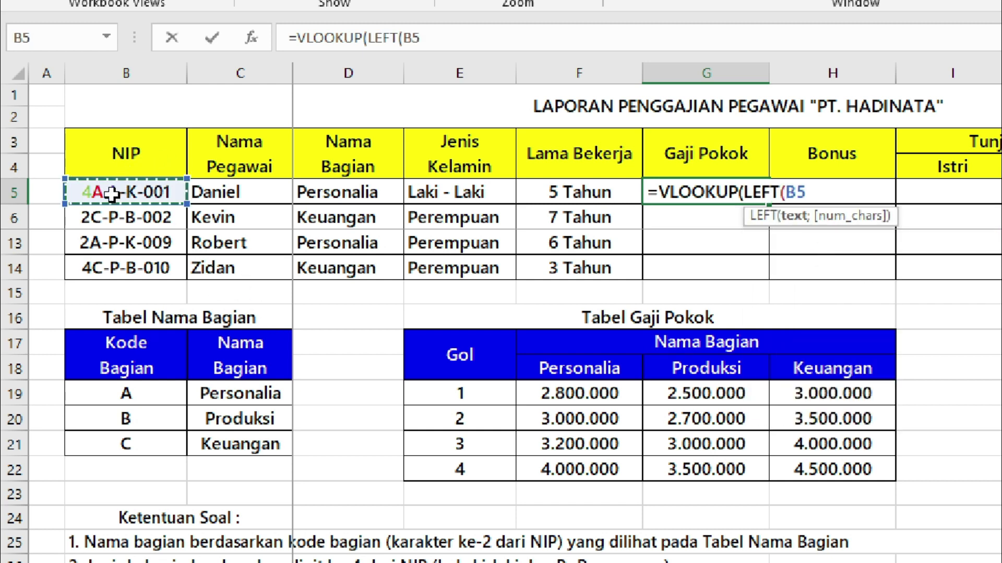
text(;1)
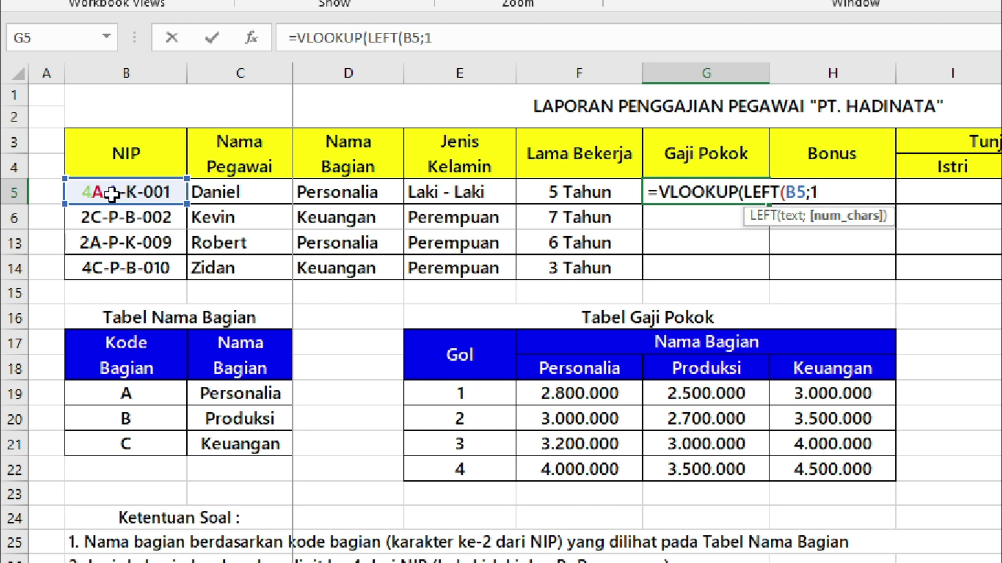
text())
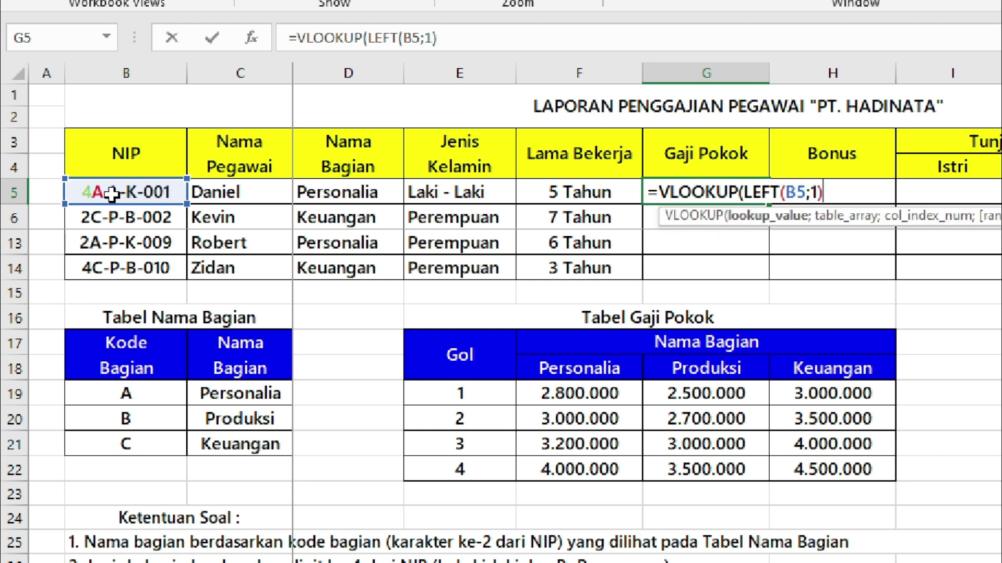
text(;)
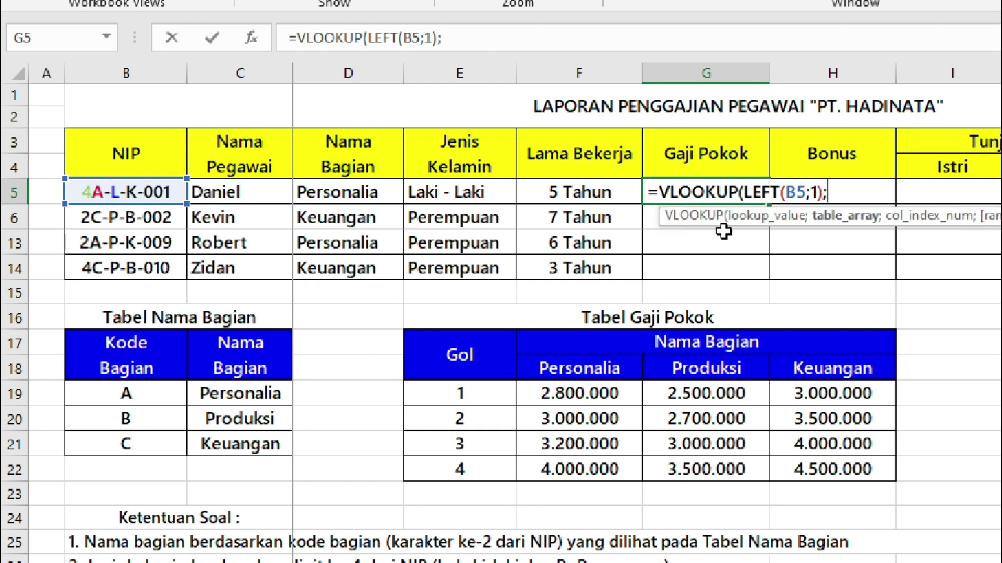
Set the G5 VLOOKUP's table array to the Tabel Gaji Pokok data as the absolute range $E$19:$H$22.
drag(475, 403, 803, 471)
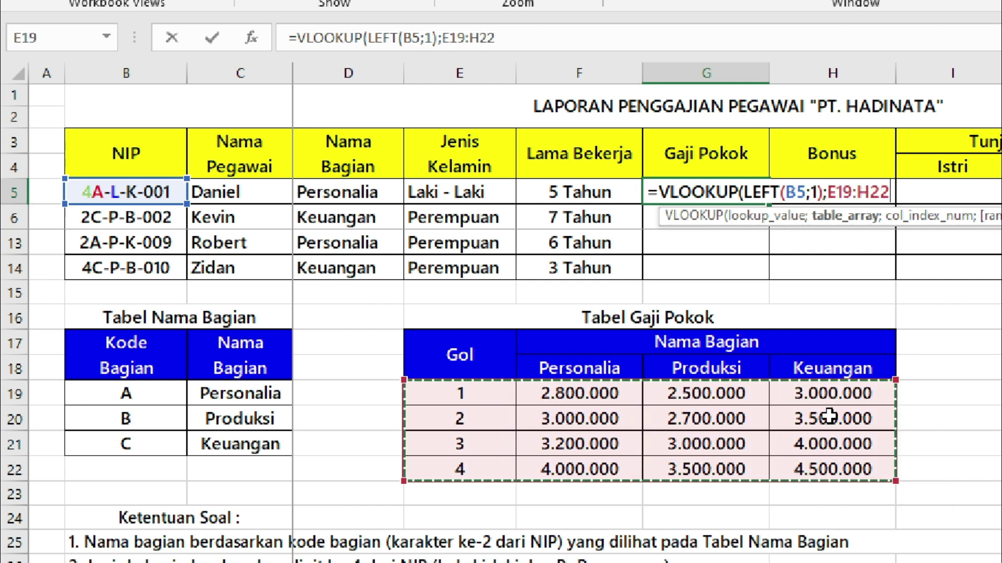
key(F4)
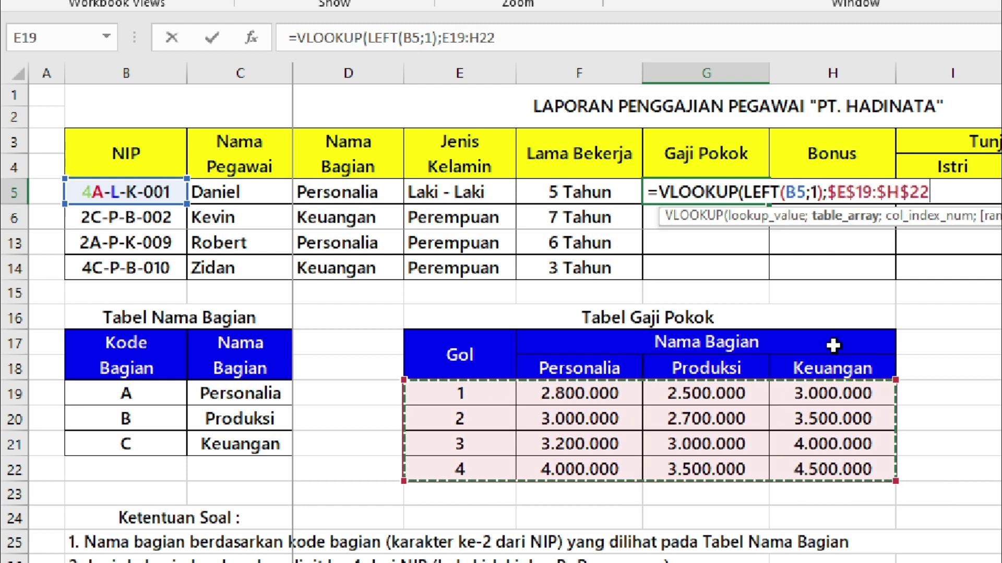
text(;)
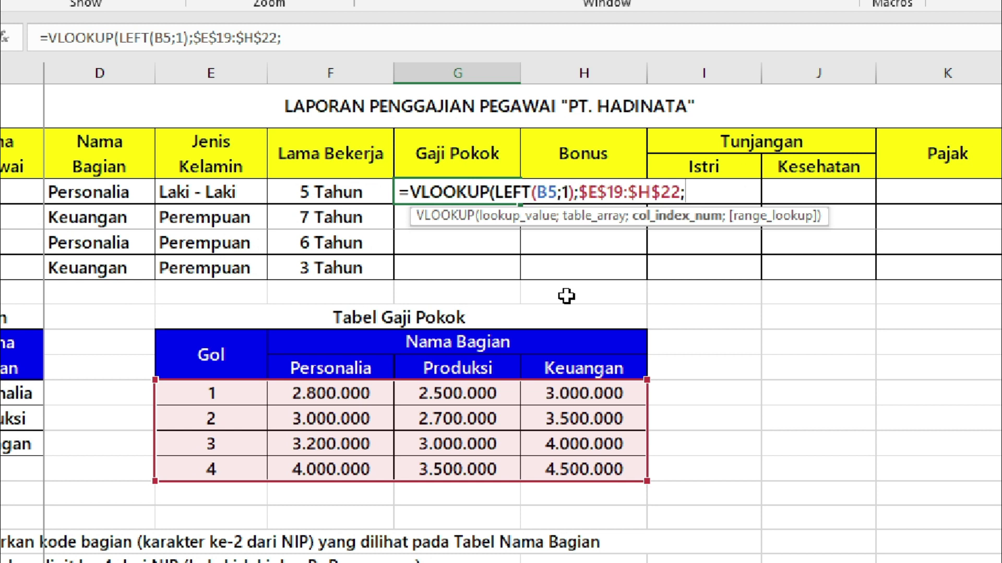
Begin the column index in G5 with an IF that returns 2 when D5 equals the Personalia heading $F$18.
text(IF()
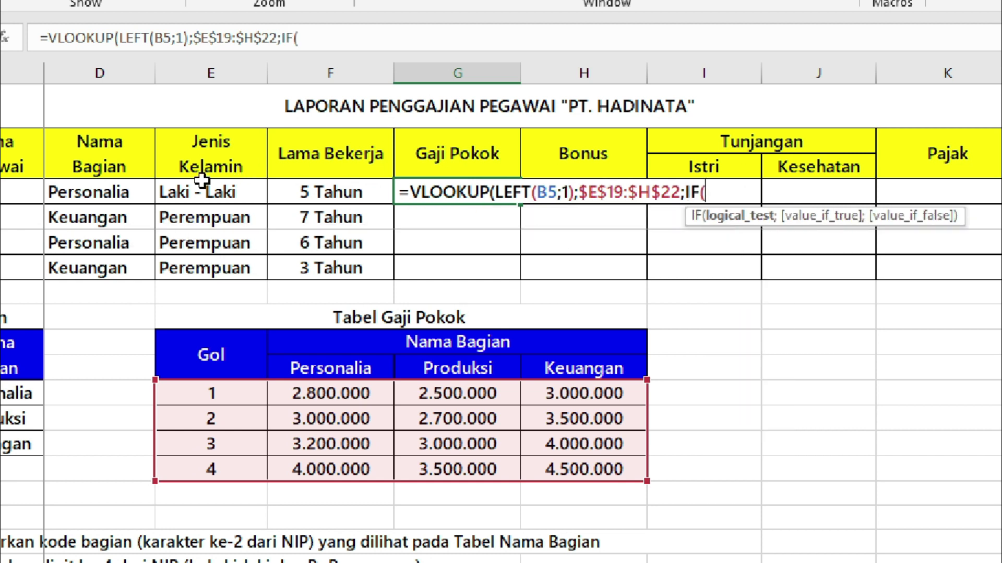
click(120, 191)
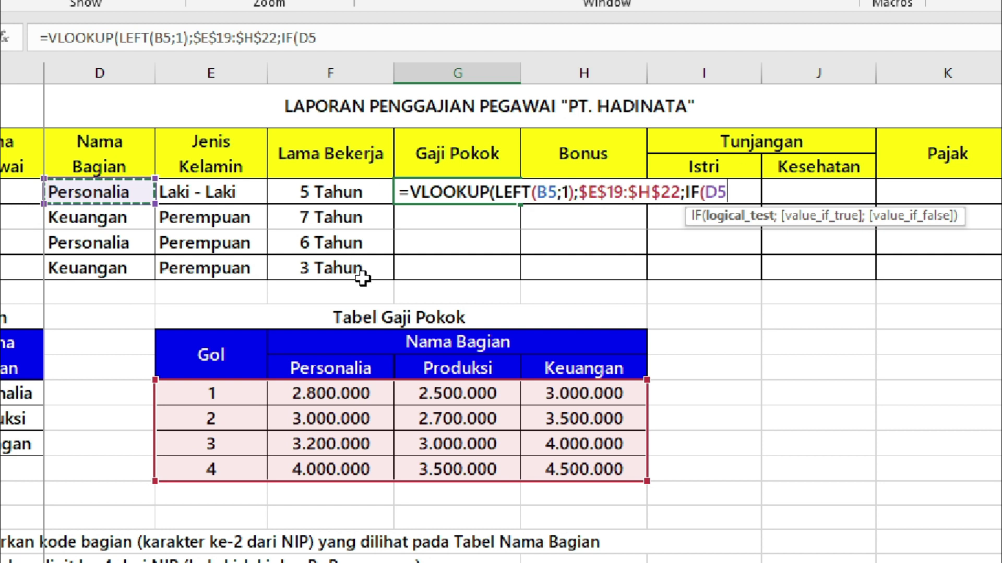
text(;)
key(BackSpace)
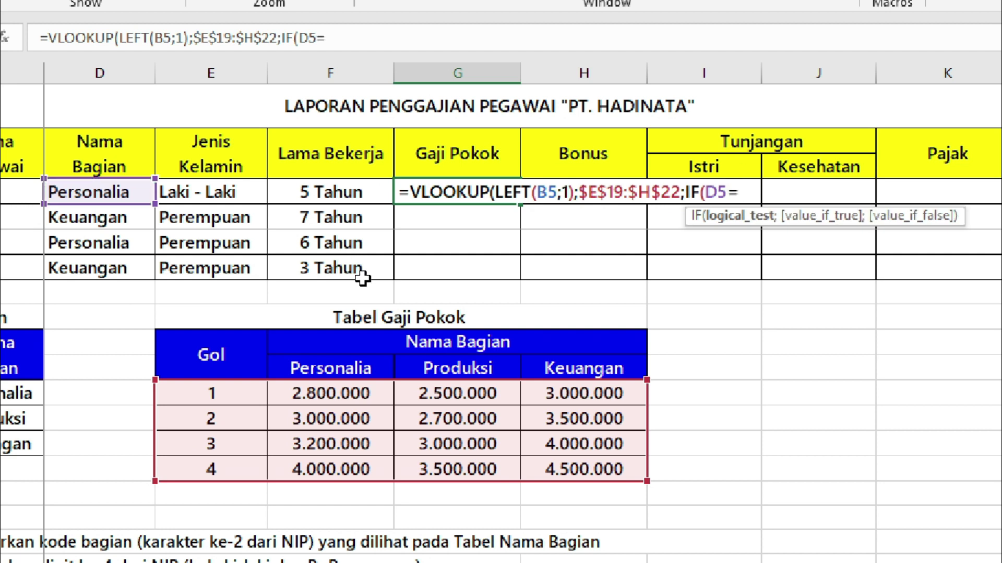
click(365, 369)
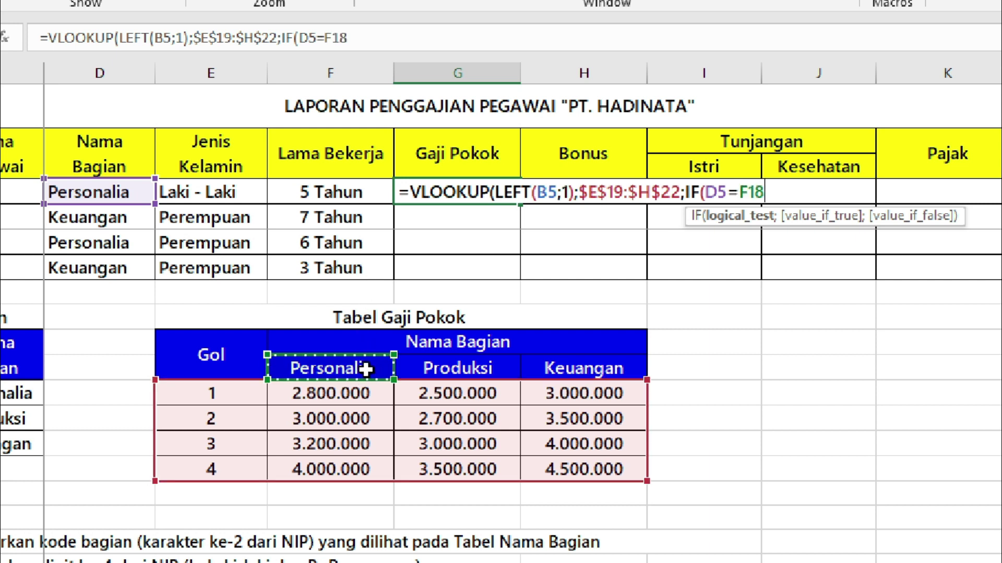
key(F4)
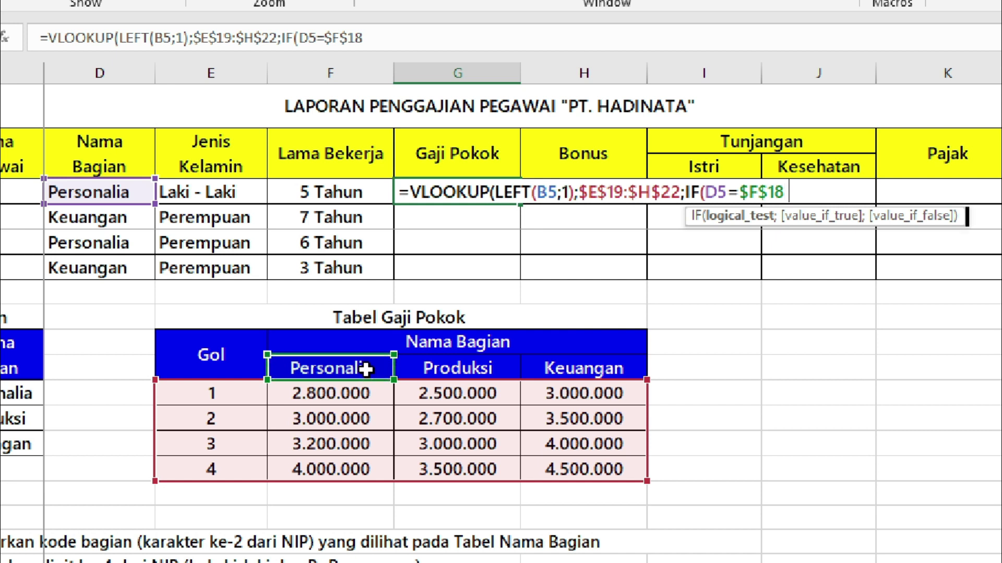
text(;)
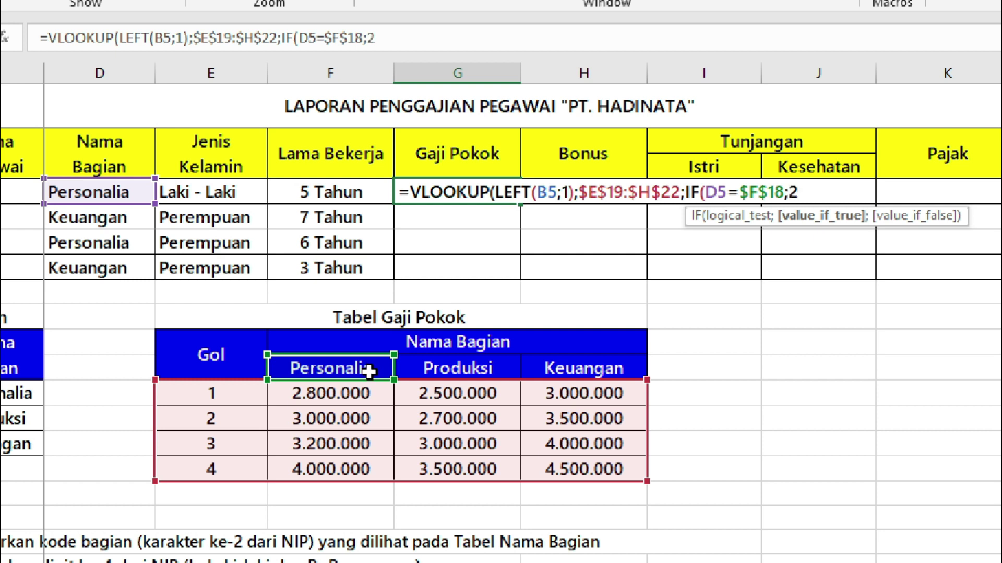
text(2;)
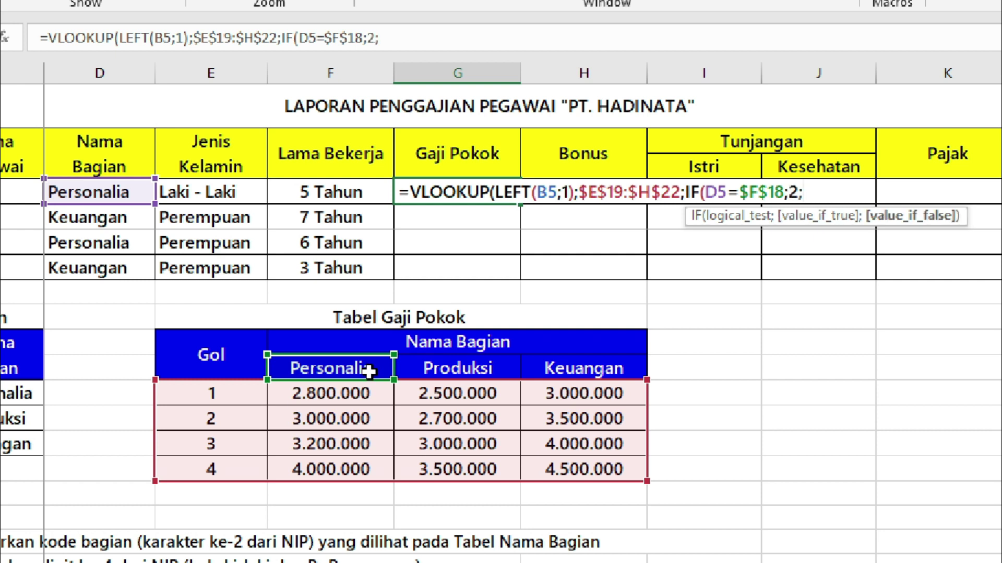
Nest a second IF in the column index returning 3 when D5 equals $G$18, otherwise 4, and close both IFs.
text(IF()
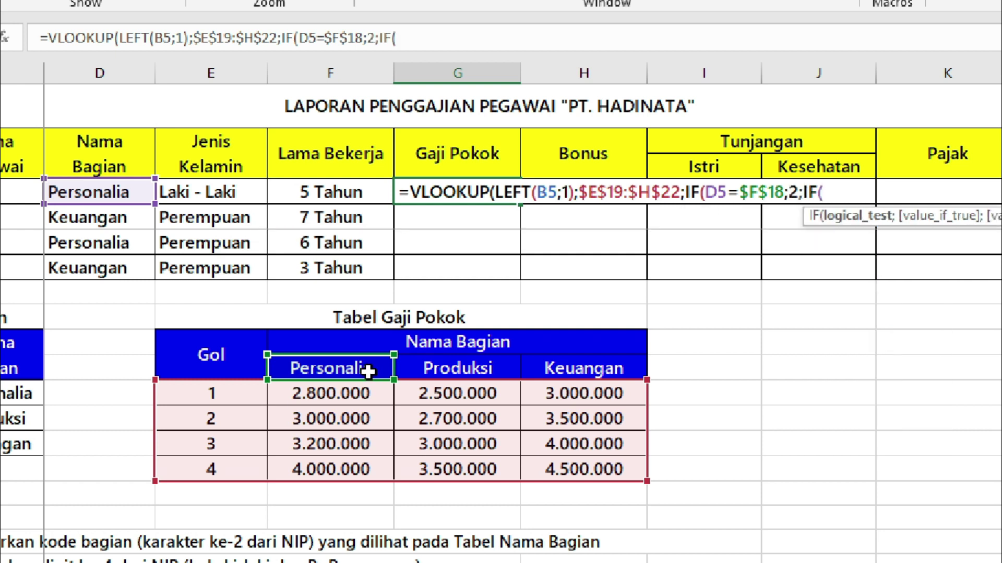
click(128, 196)
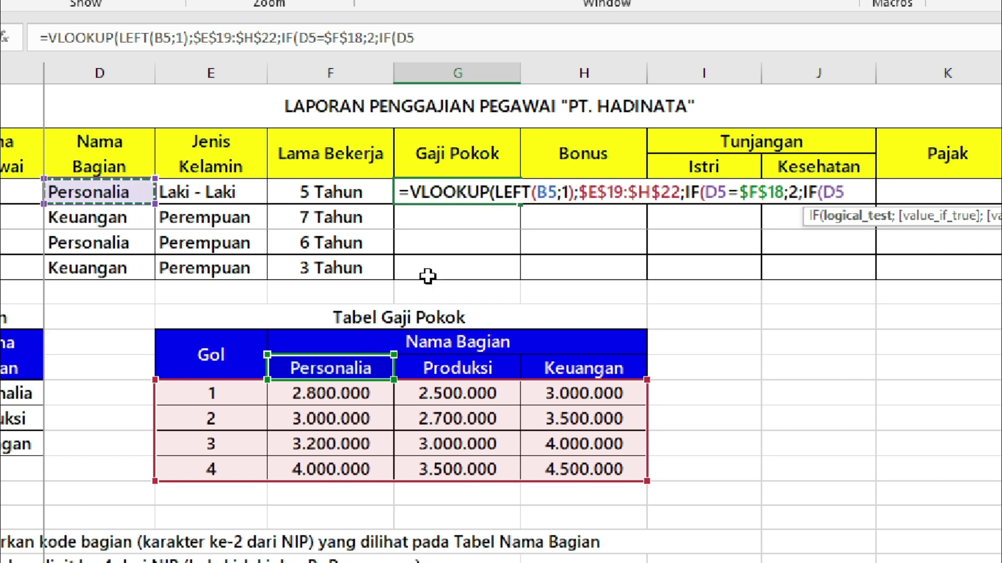
text(=)
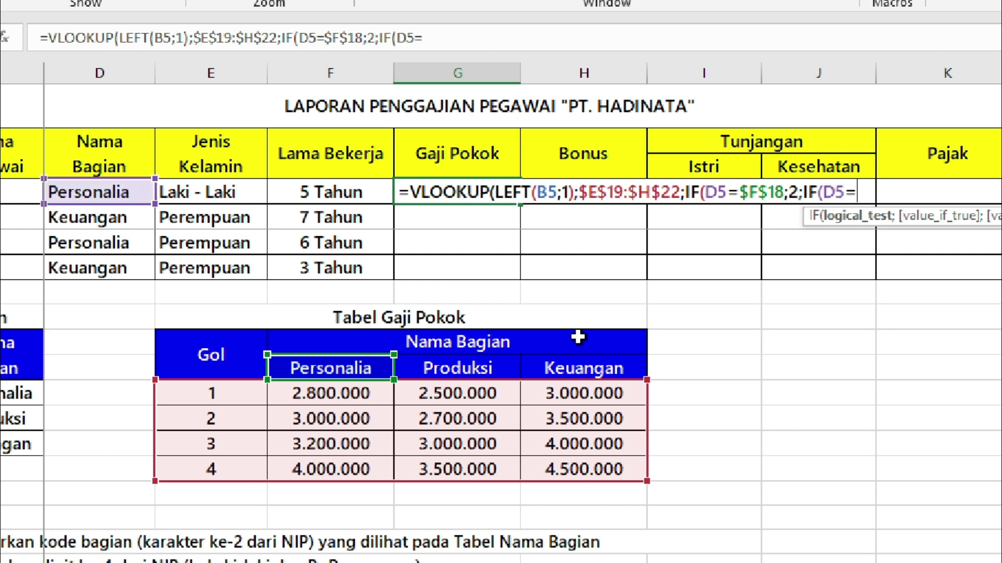
click(500, 368)
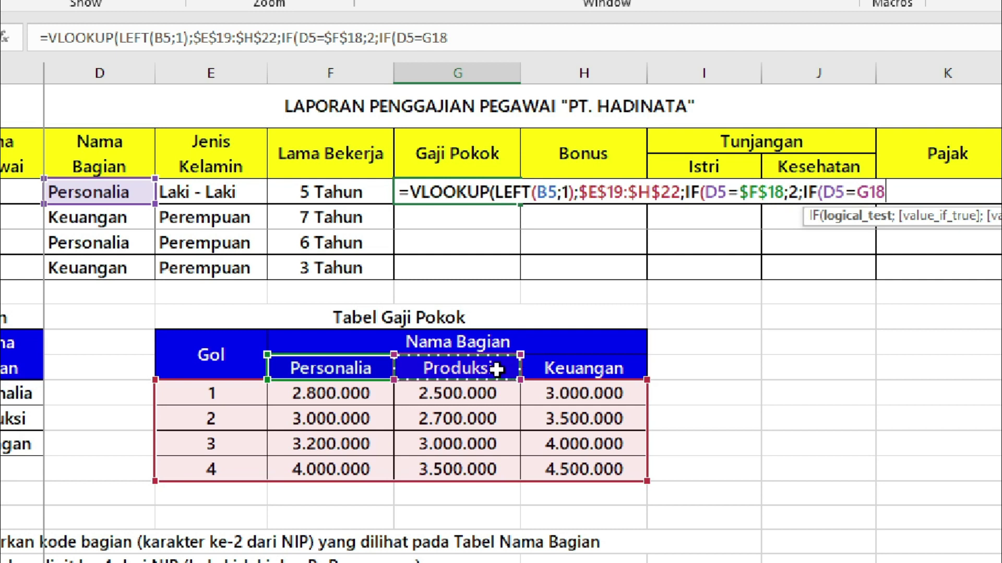
key(F4)
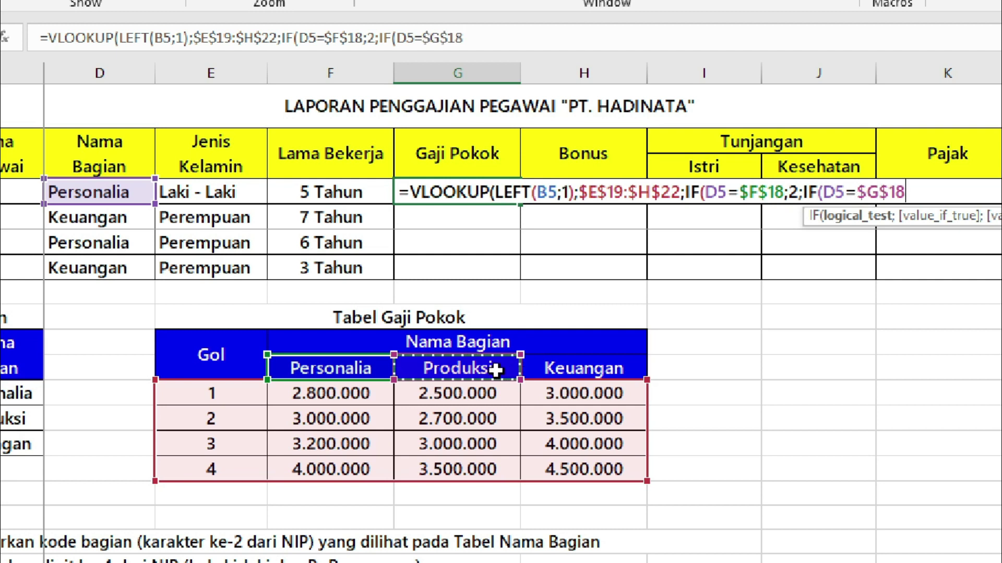
text(;)
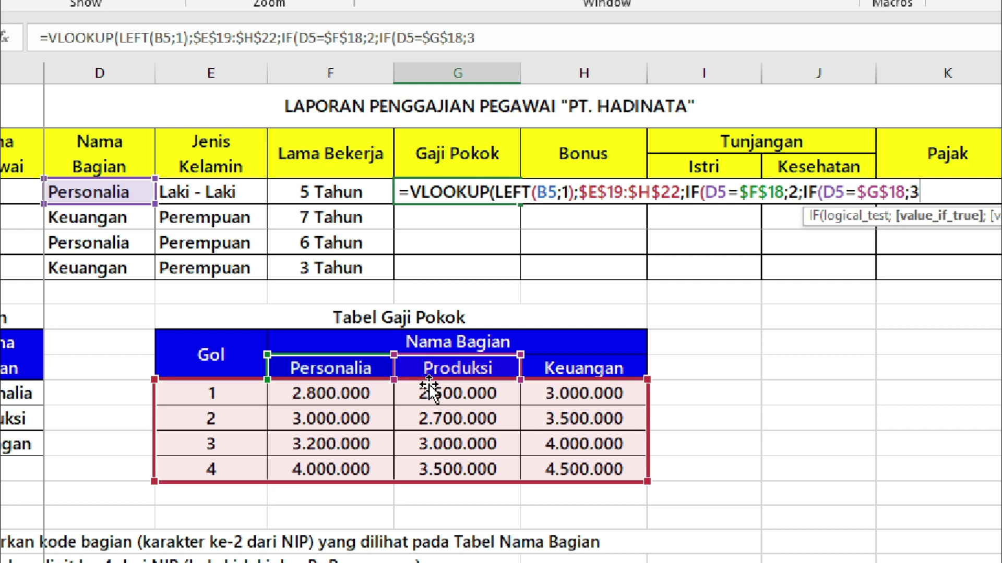
text(3;)
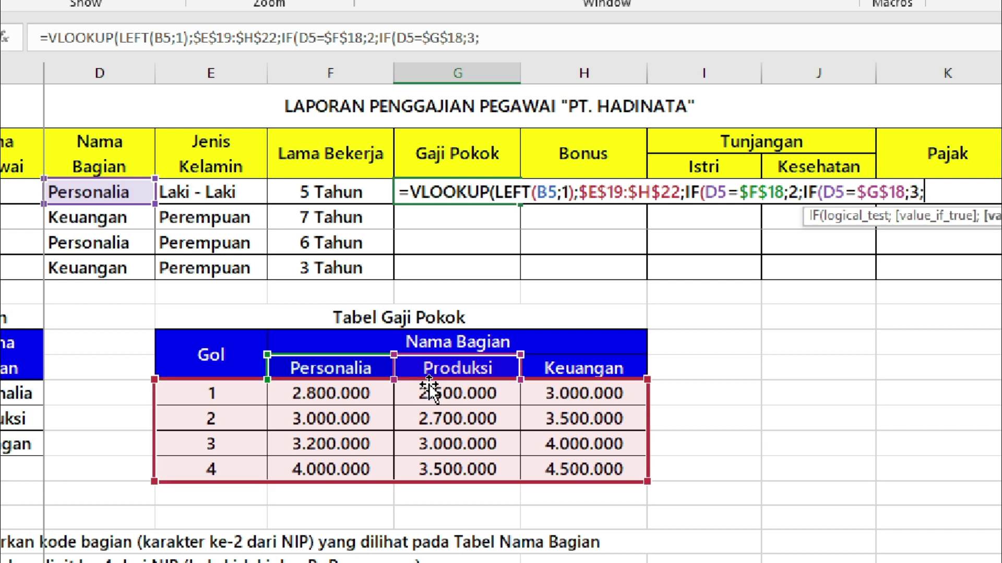
text(4)
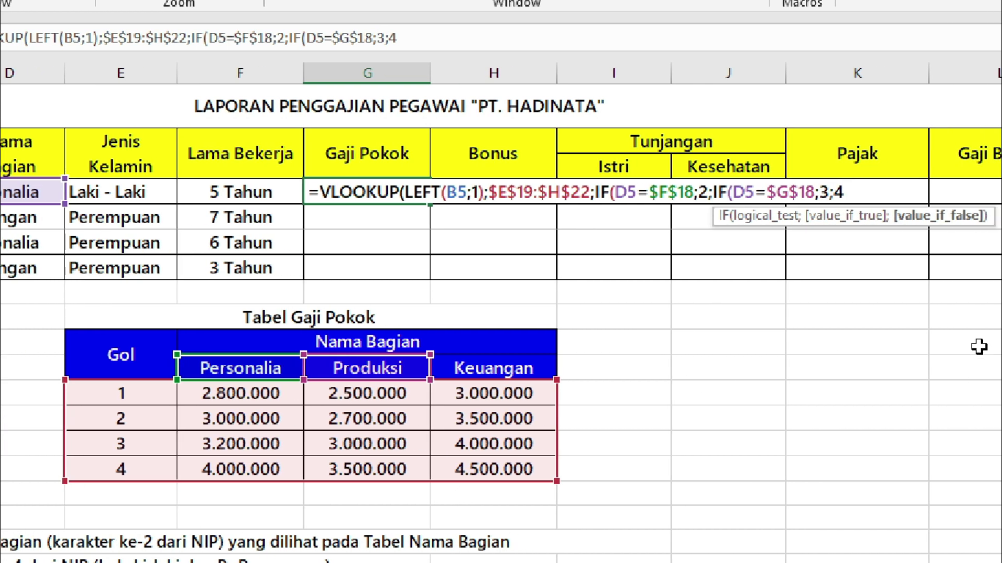
text()))
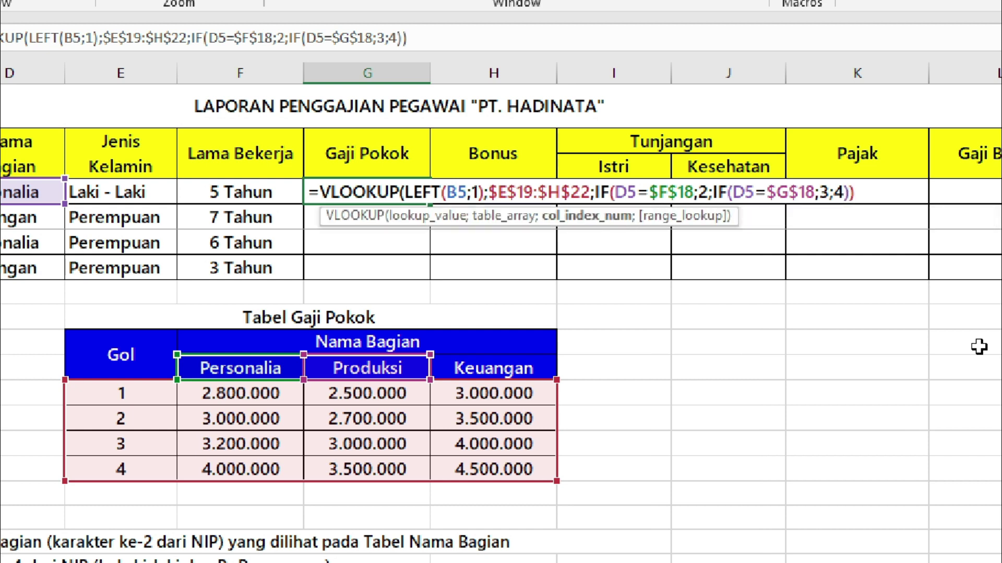
Set the G5 VLOOKUP to exact match with FALSE and enter the finished formula.
text(;)
key(Down)
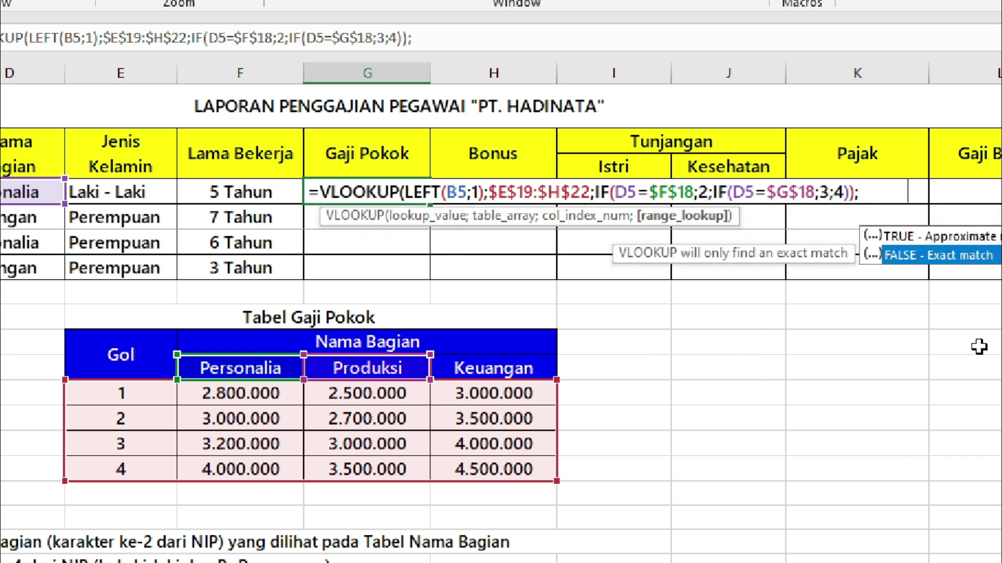
key(Tab)
text())
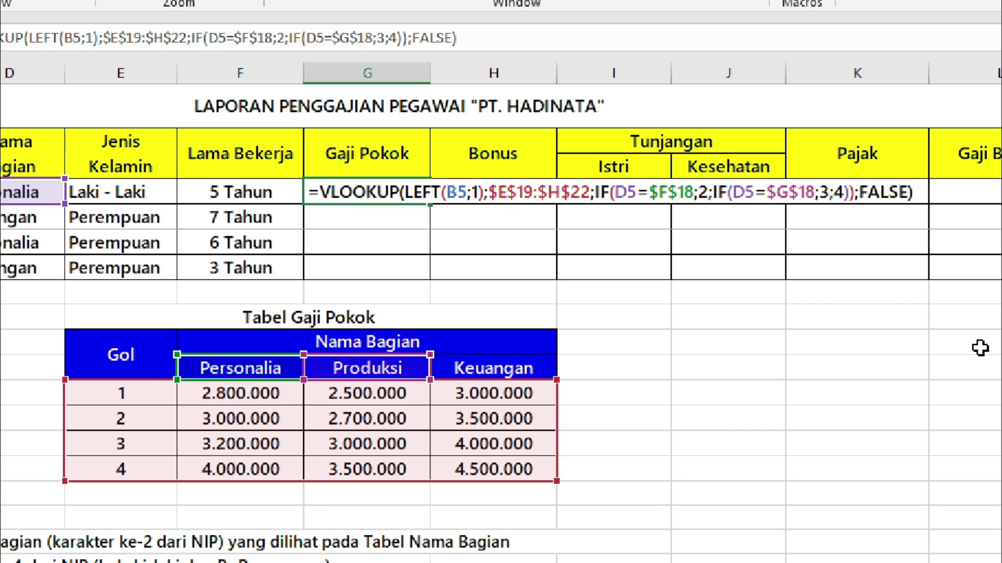
key(ctrl+Return)
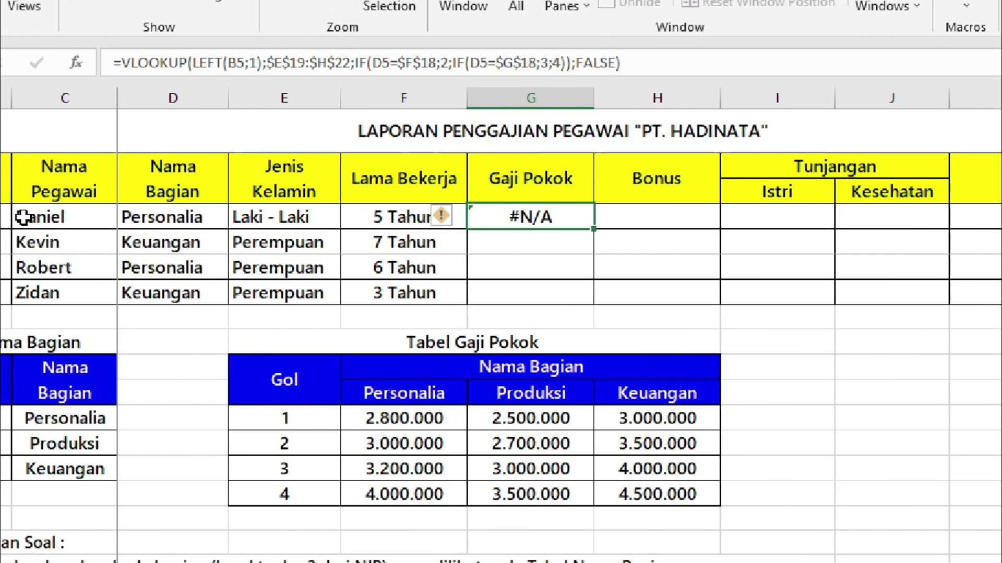
Wrap the LEFT(B5;1) lookup value in the G5 Gaji Pokok formula with VALUE and enter the corrected formula.
click(102, 218)
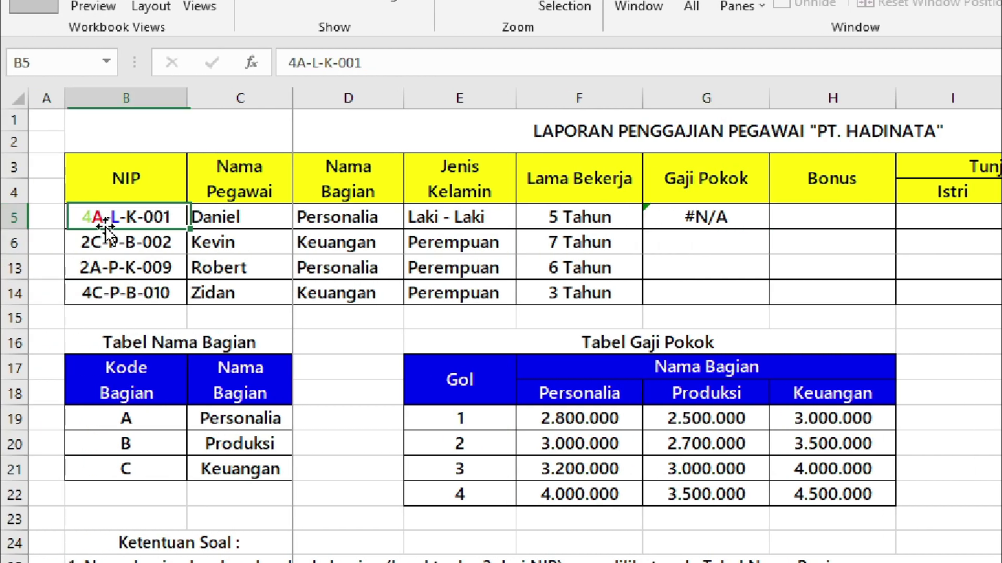
click(726, 222)
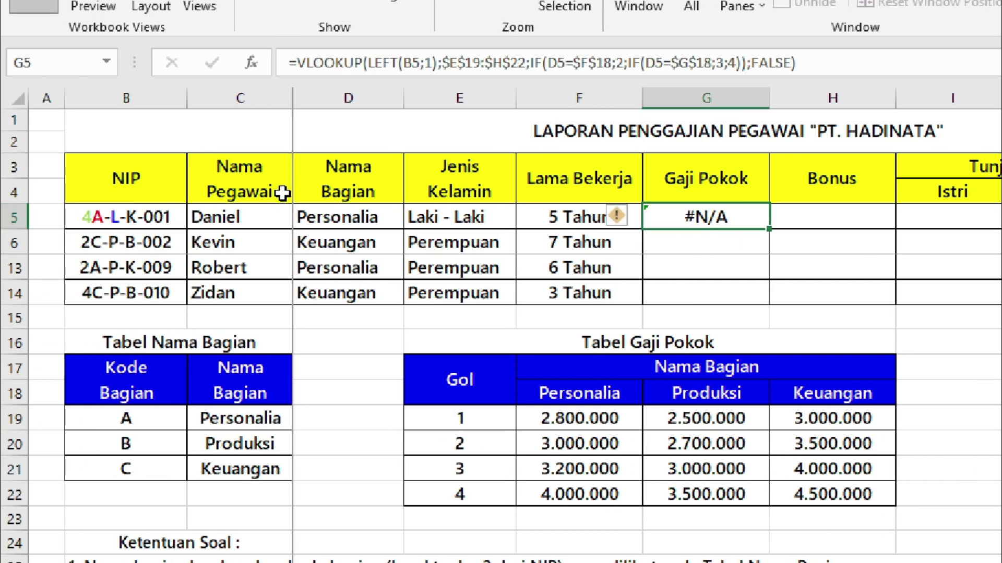
click(113, 218)
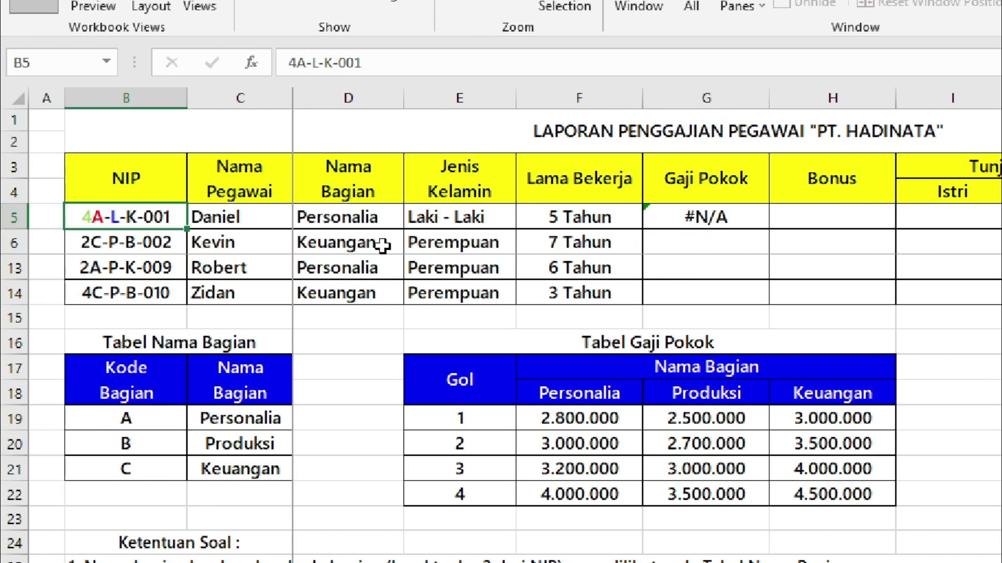
click(715, 218)
double_click(668, 212)
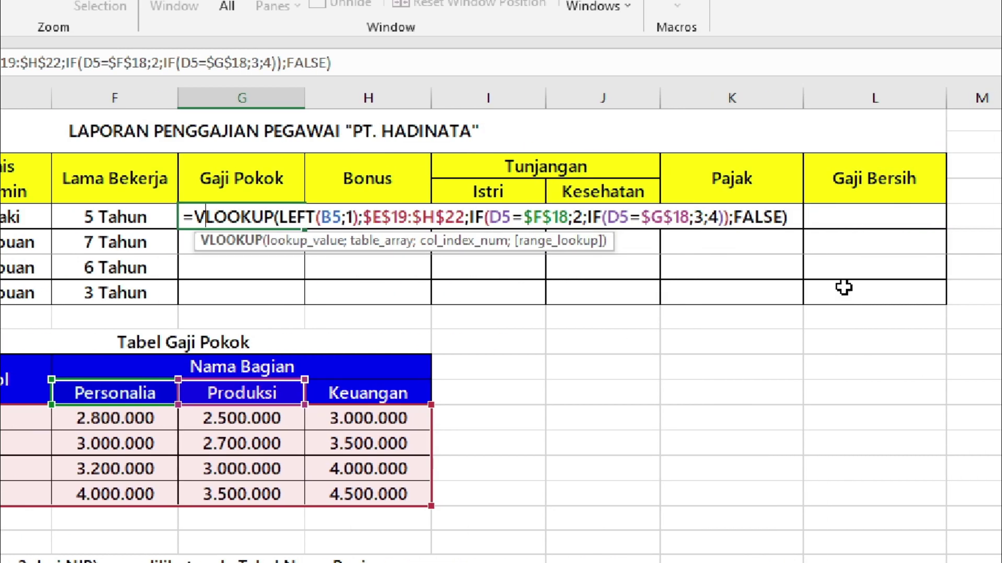
click(279, 217)
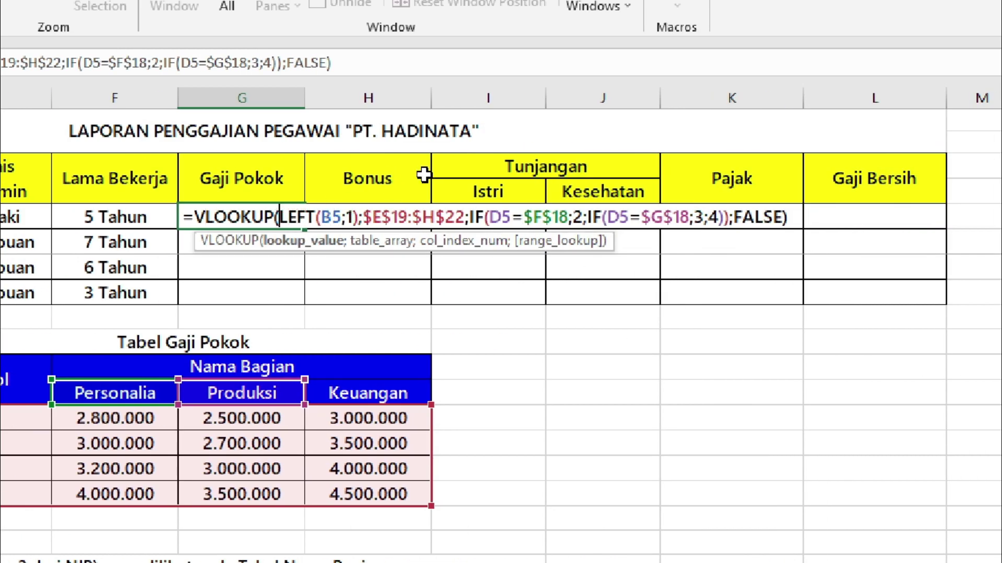
text(val)
key(Tab)
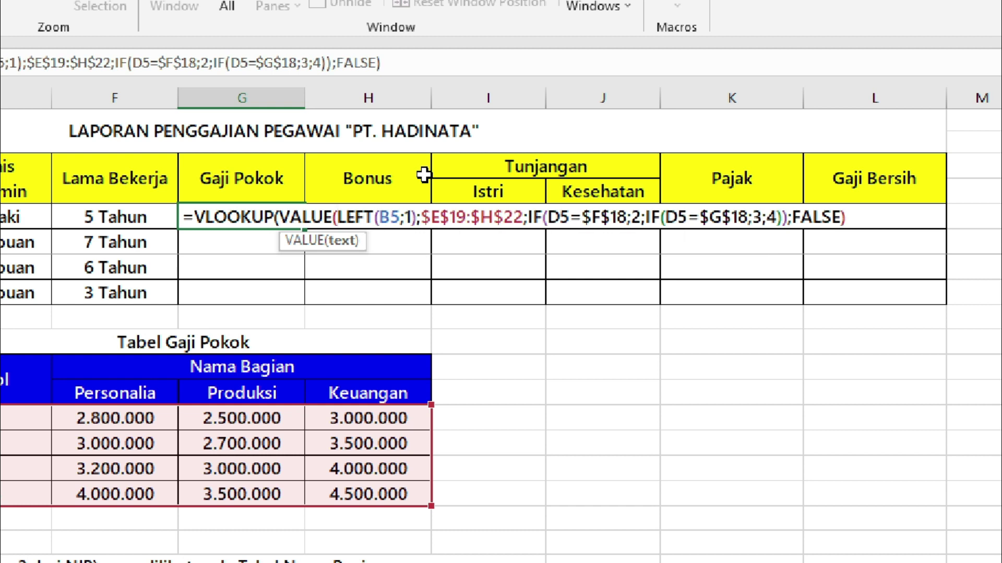
key(Right)
key(Right)
key(Right)
key(Right)
key(Right)
key(Right)
key(Right)
text())
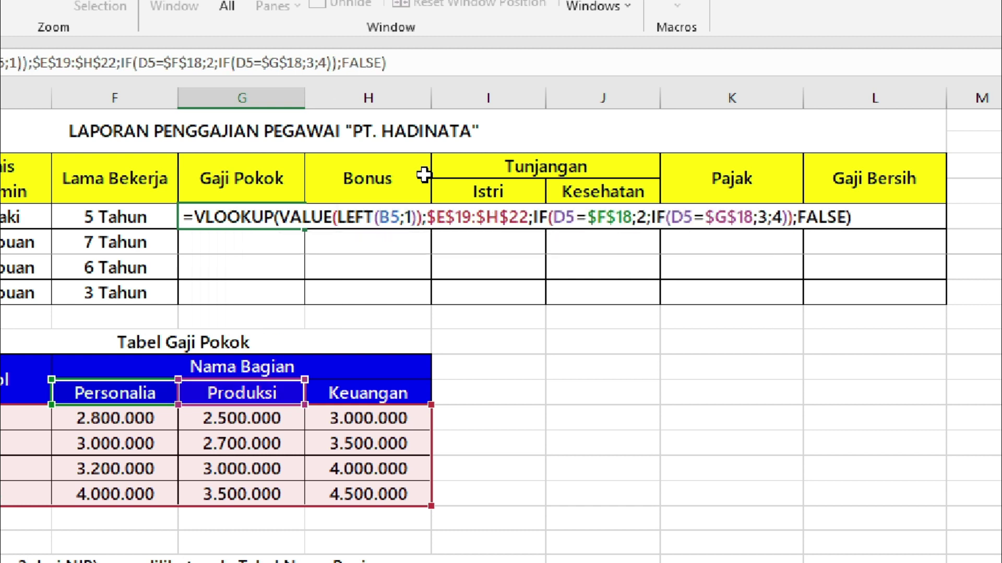
key(Return)
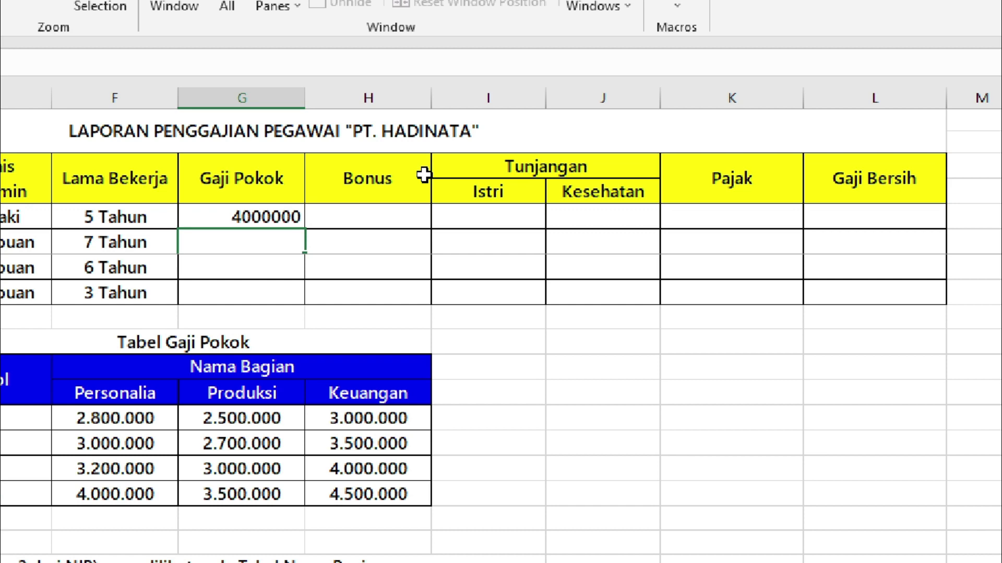
Format the Gaji Pokok amount in G5 with thousands separators and no decimals.
click(299, 214)
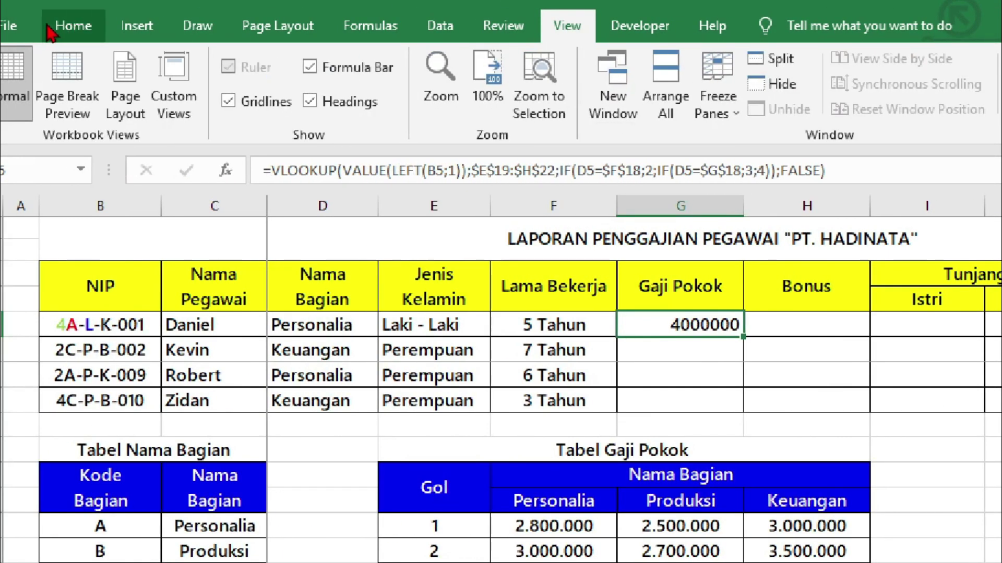
click(75, 23)
click(744, 105)
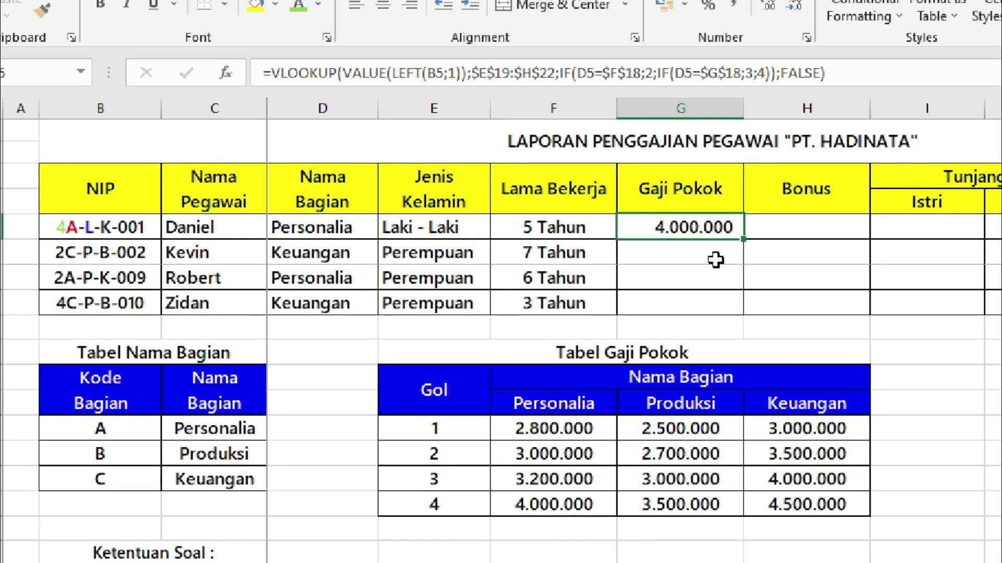
Review the corrected G5 formula and fill it down the Gaji Pokok column through G14.
click(713, 245)
click(715, 227)
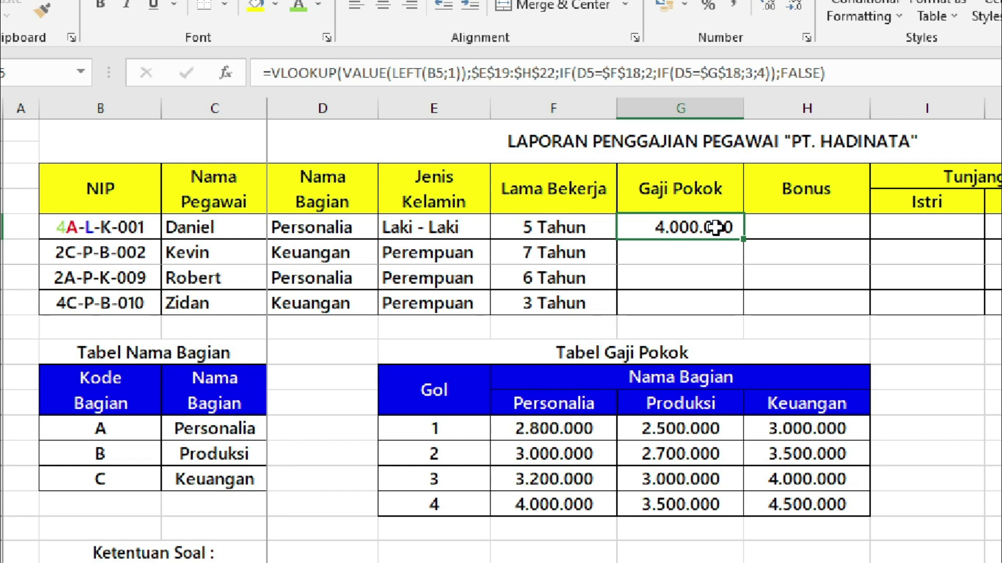
click(68, 227)
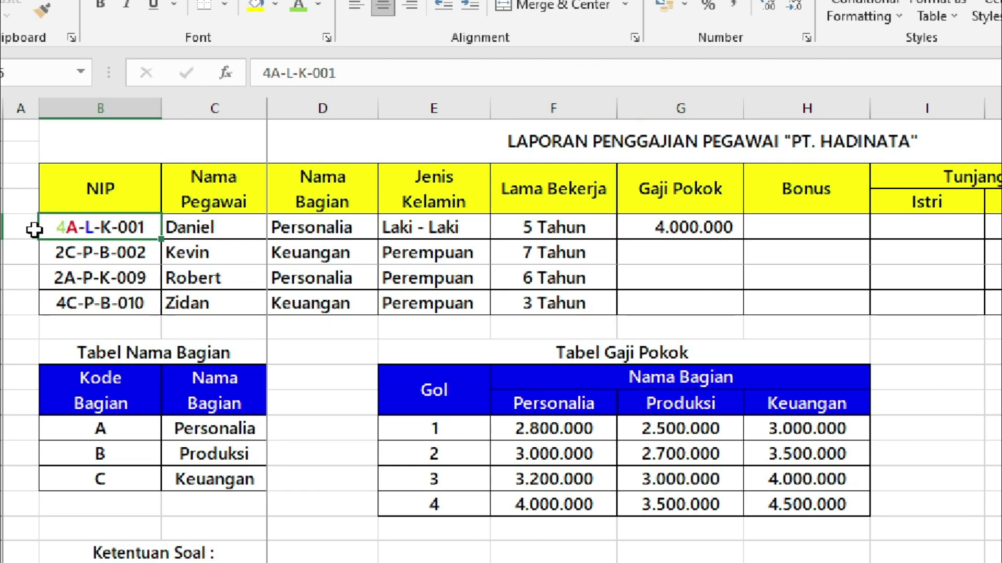
click(666, 225)
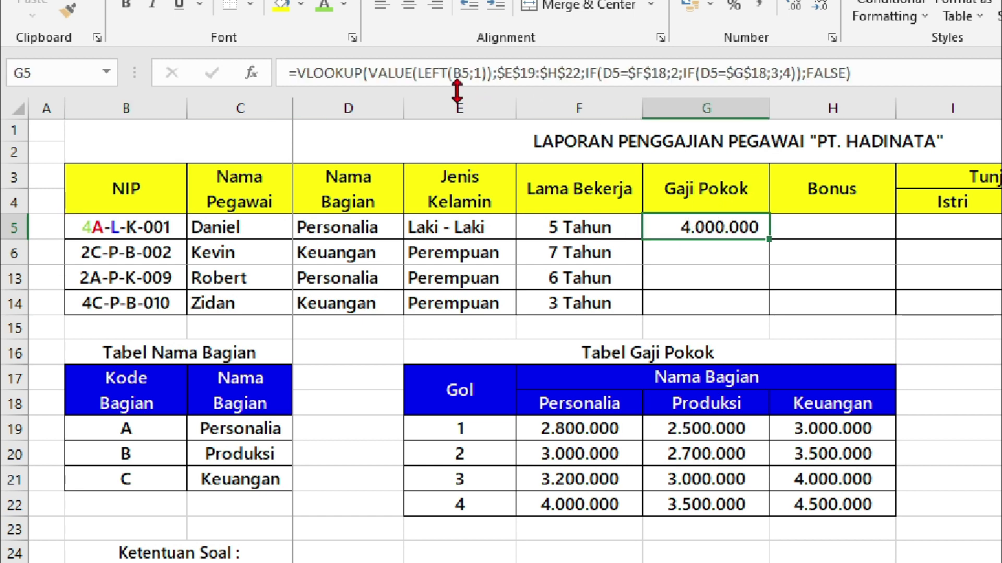
click(406, 86)
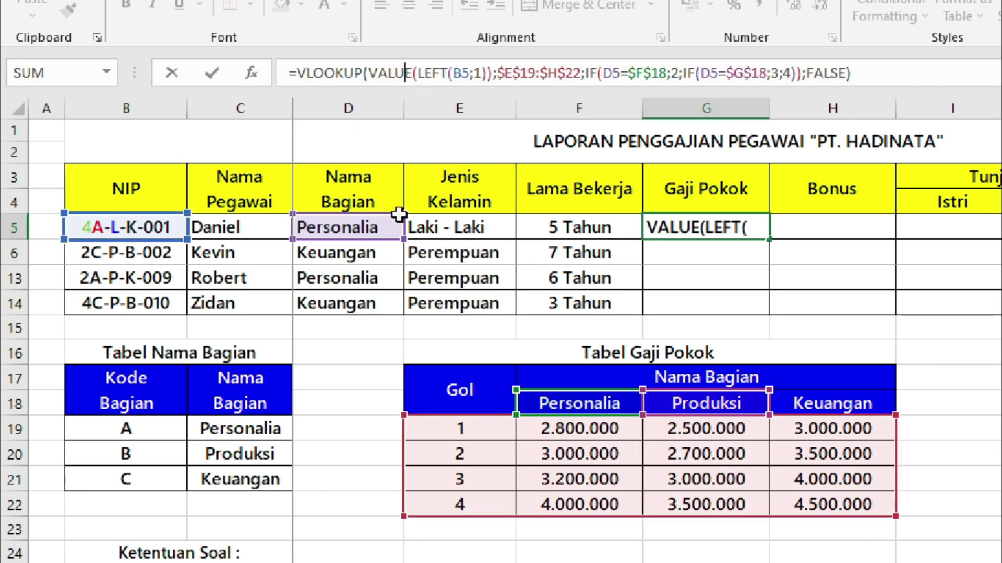
click(721, 238)
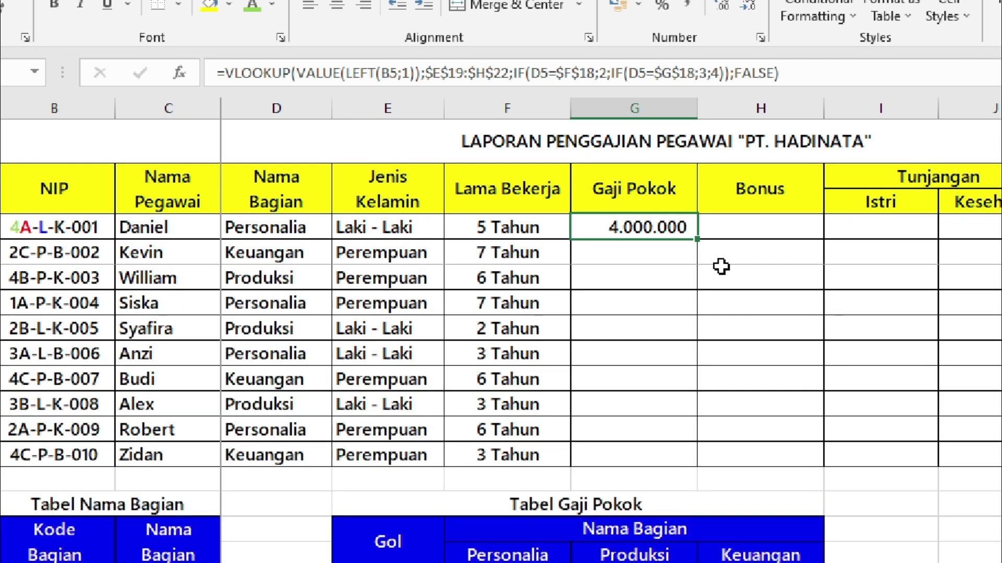
drag(697, 239, 686, 457)
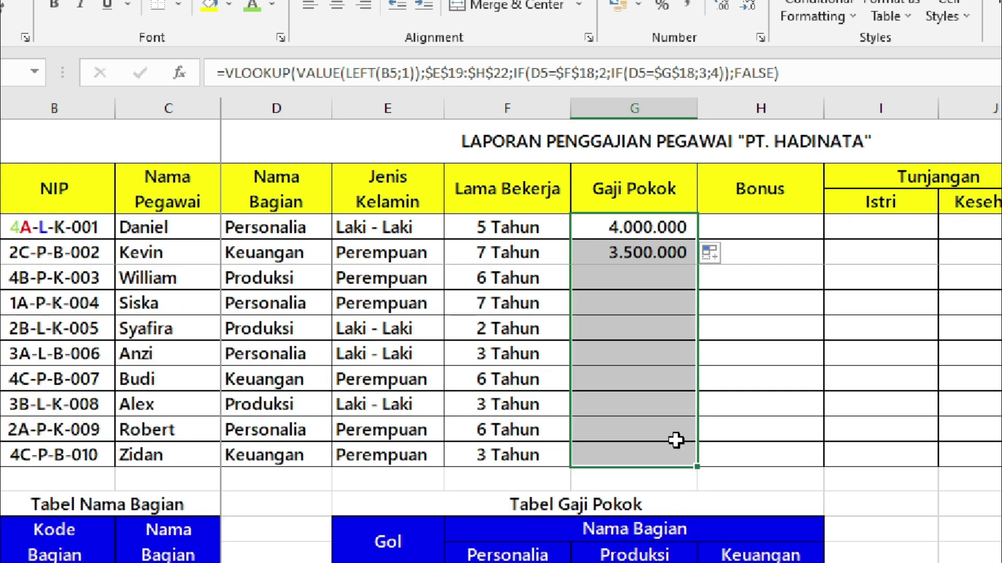
Check the Gaji Pokok in G5 against its NIP, department and the matching Gol 4 Personalia cell in Tabel Gaji Pokok.
click(645, 281)
scroll(696, 379, down, 3)
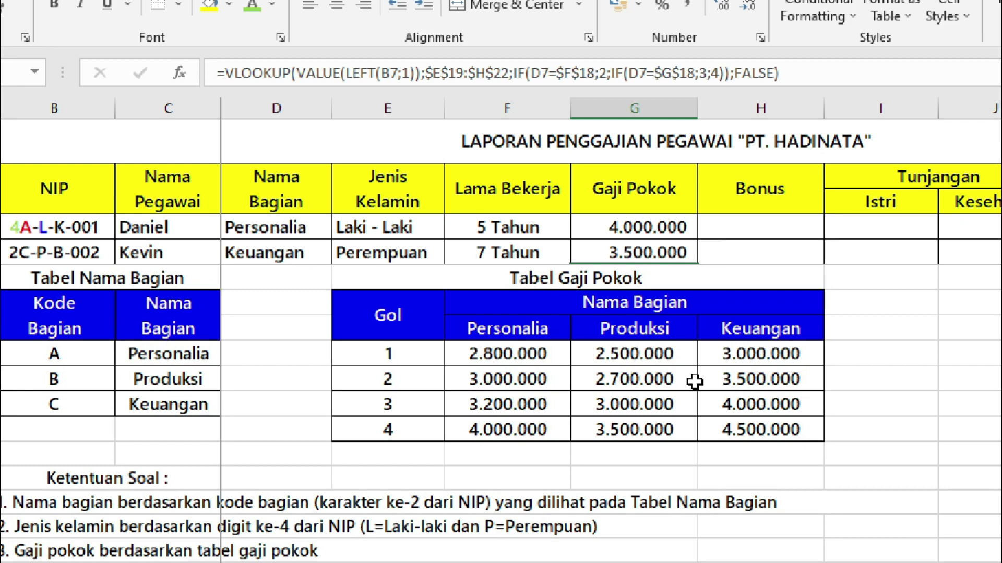
scroll(678, 365, down, 1)
scroll(659, 256, up, 3)
click(647, 230)
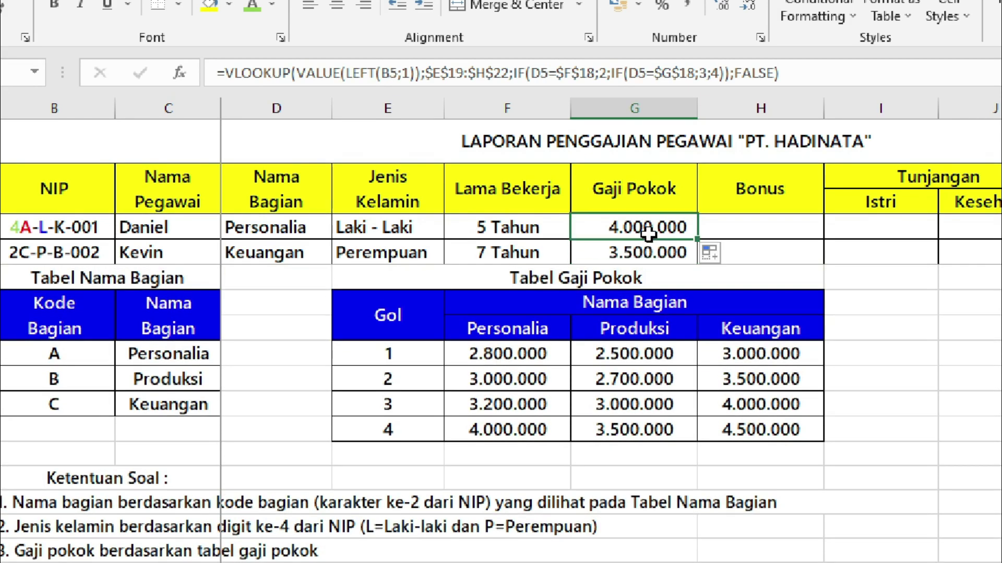
click(20, 229)
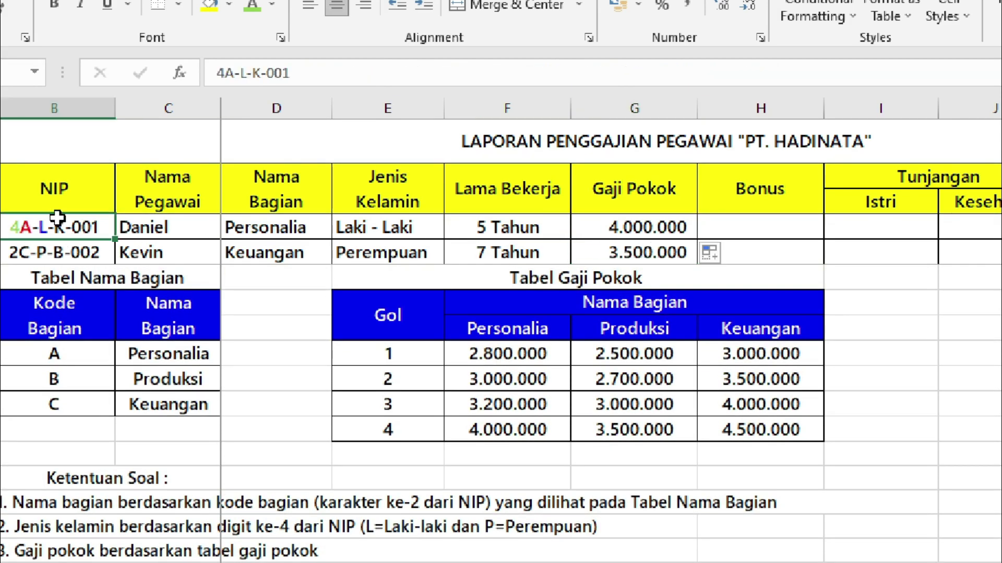
click(257, 219)
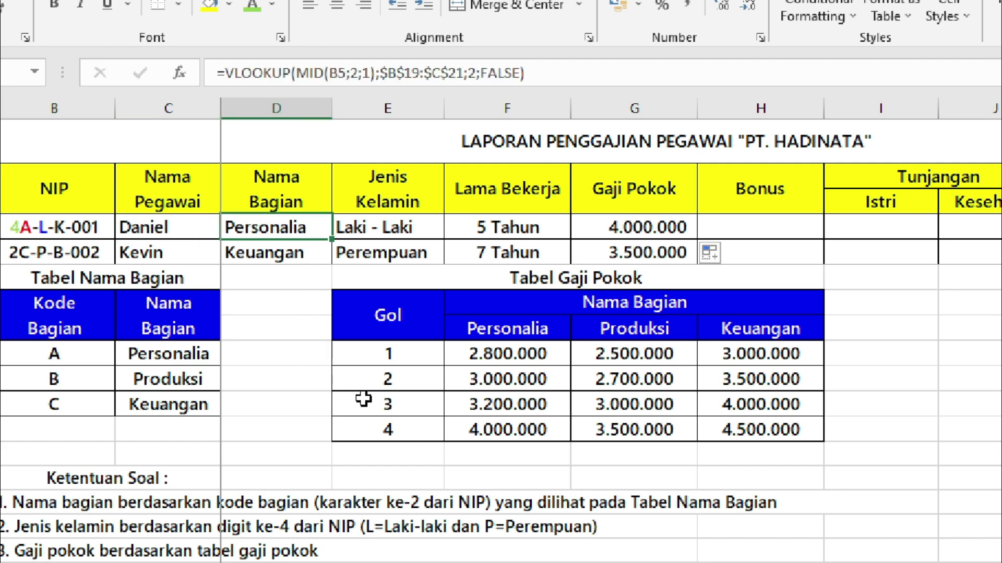
drag(385, 424, 519, 445)
click(521, 430)
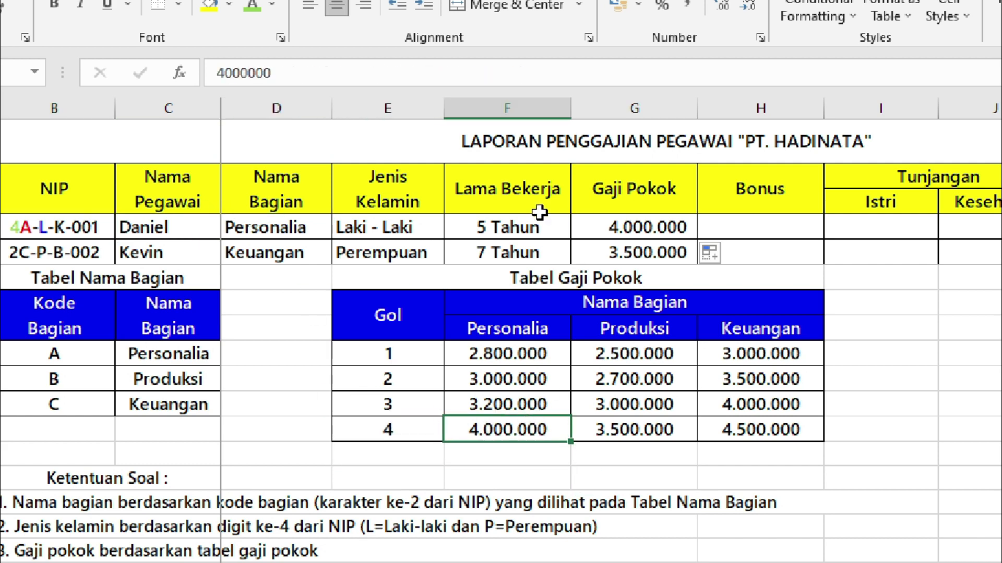
Check the Gaji Pokok in G6 against its NIP, department and the Gol 2 row, and look over the filled column.
click(9, 245)
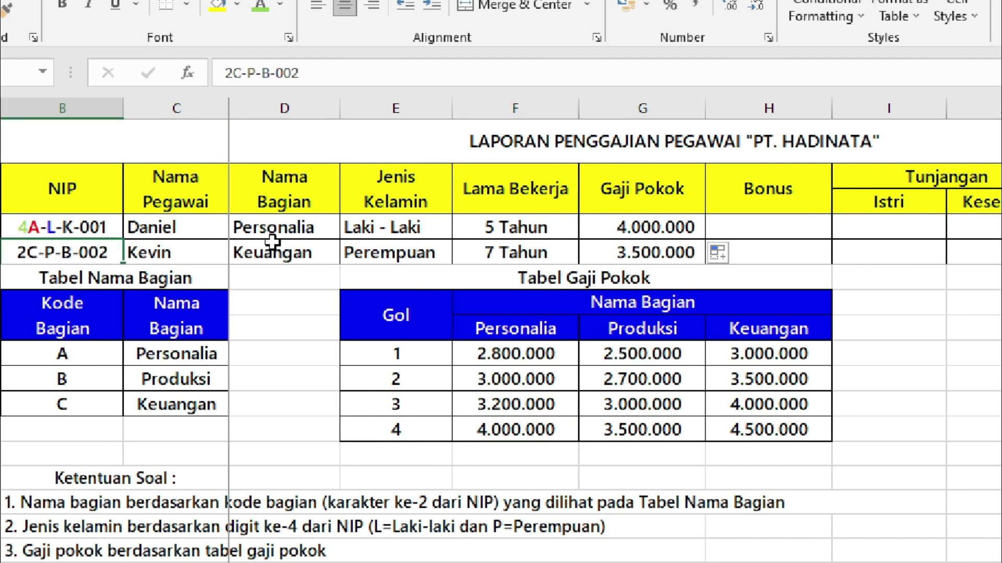
click(289, 253)
drag(423, 378, 726, 376)
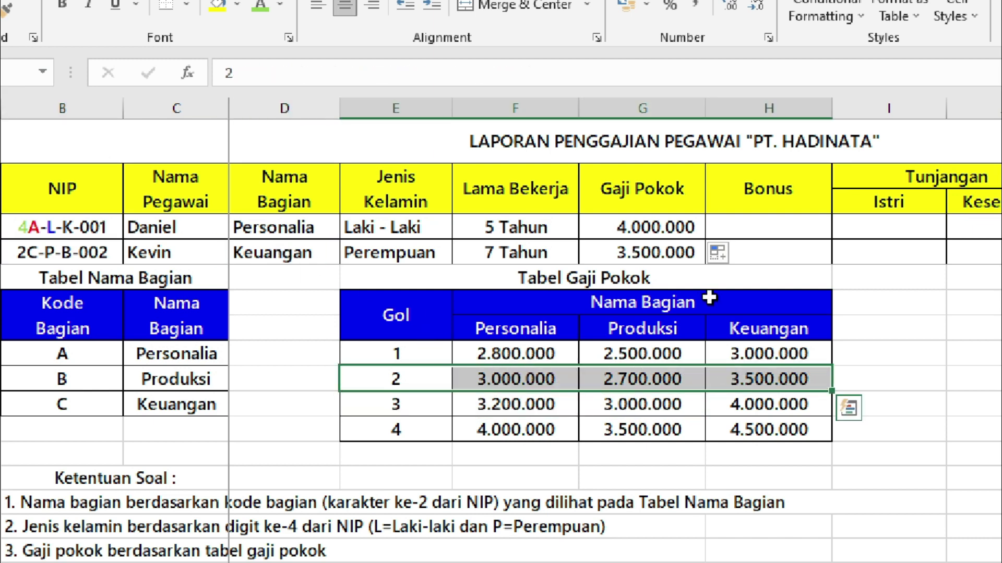
click(670, 251)
scroll(679, 309, up, 3)
click(637, 276)
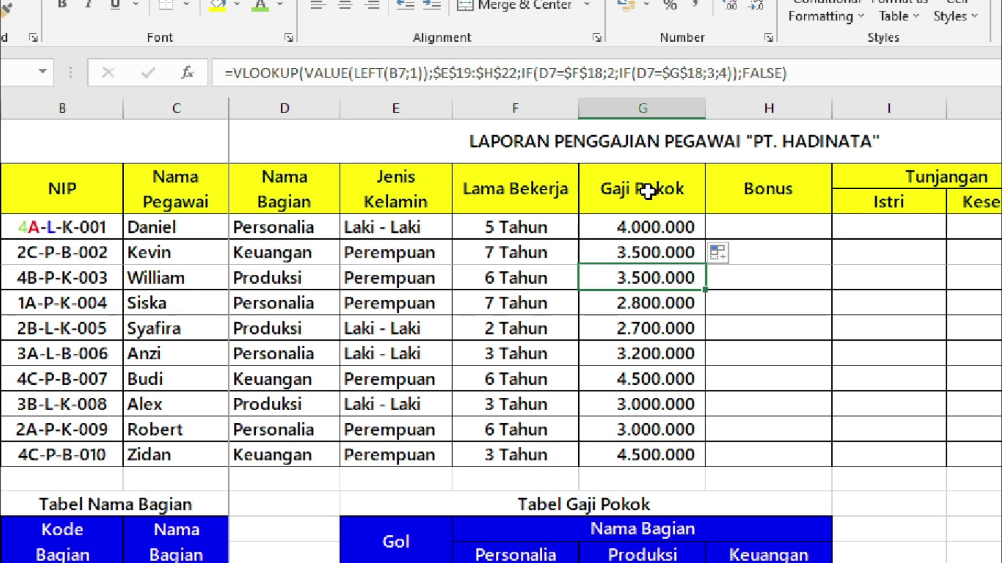
click(648, 192)
click(657, 225)
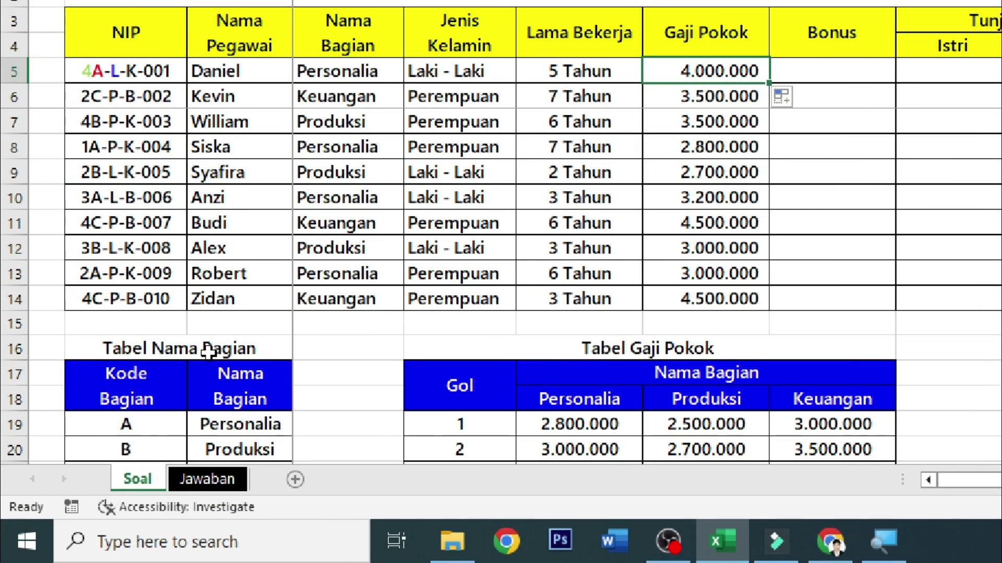
Consult the bonus rule under Ketentuan Soal and start the Bonus formula in H5 with =IF(AND(.
scroll(408, 218, down, 5)
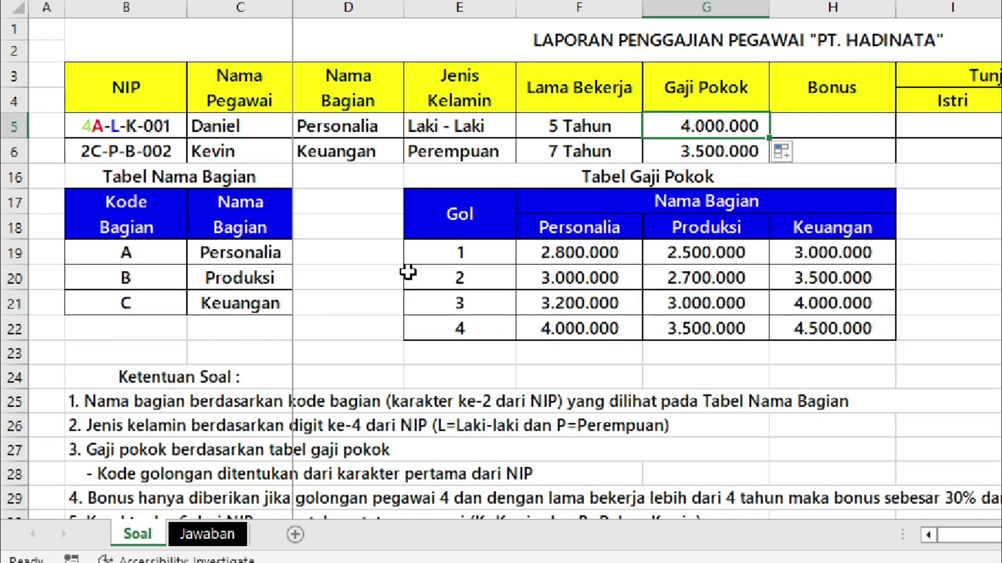
click(104, 359)
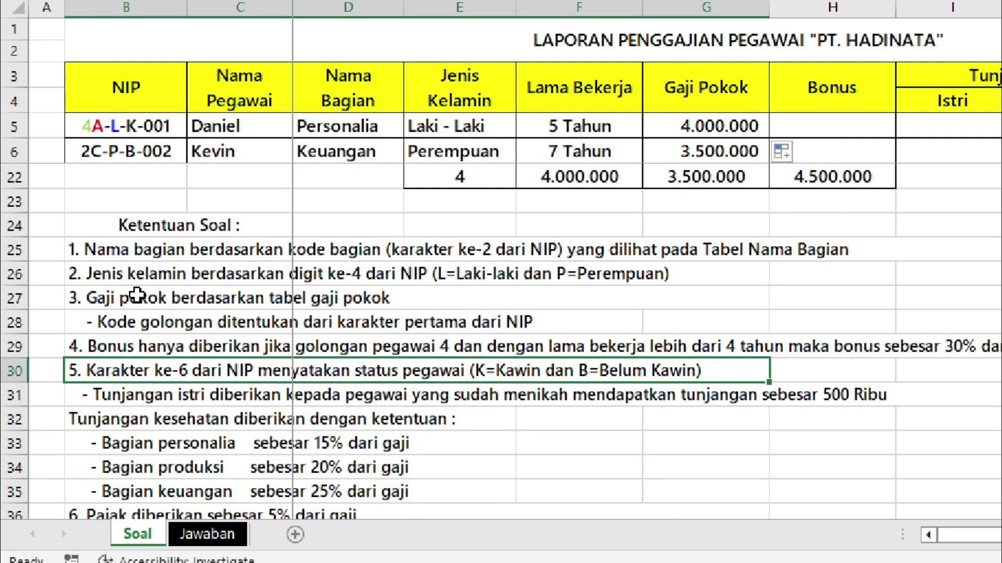
click(189, 346)
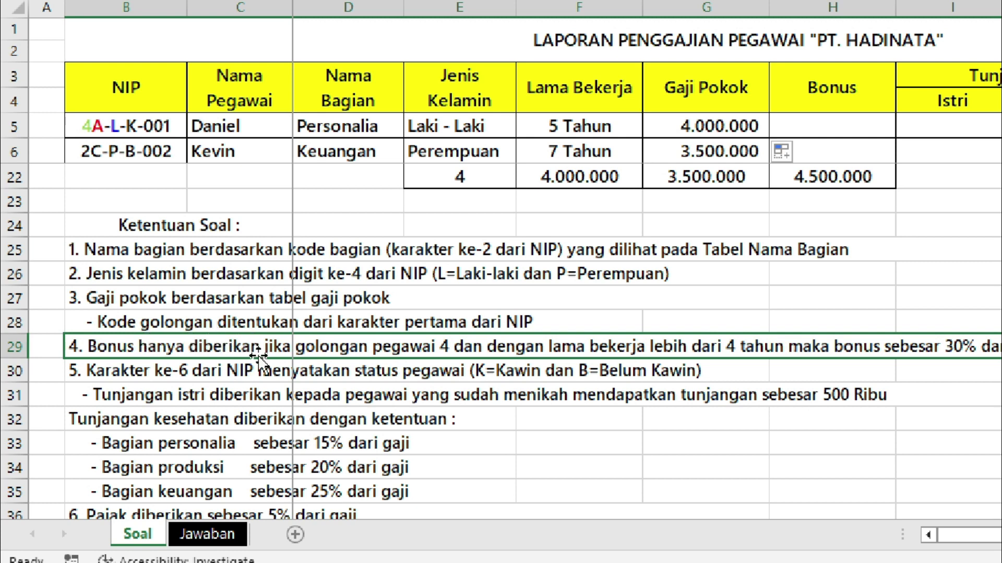
scroll(893, 340, up, 6)
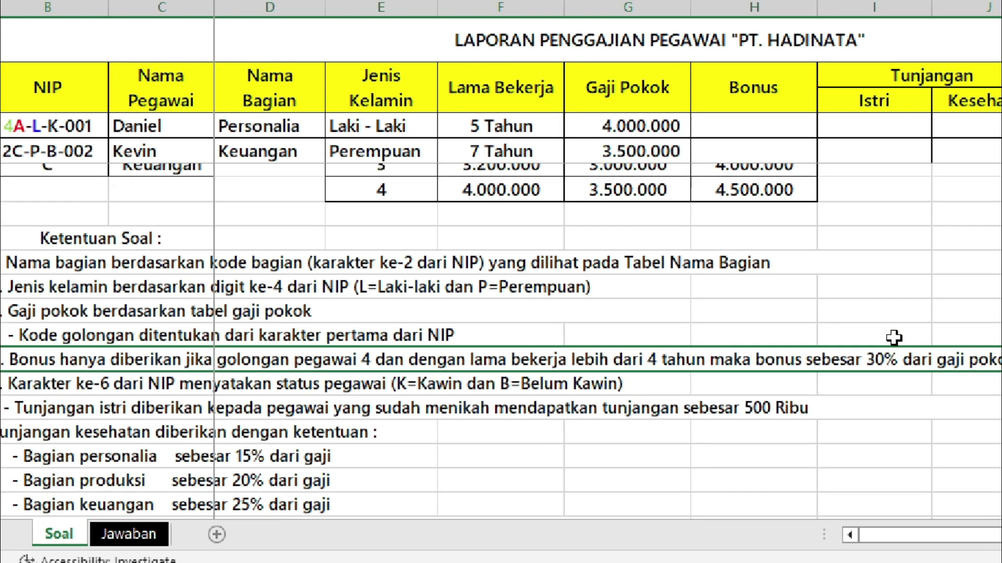
click(743, 132)
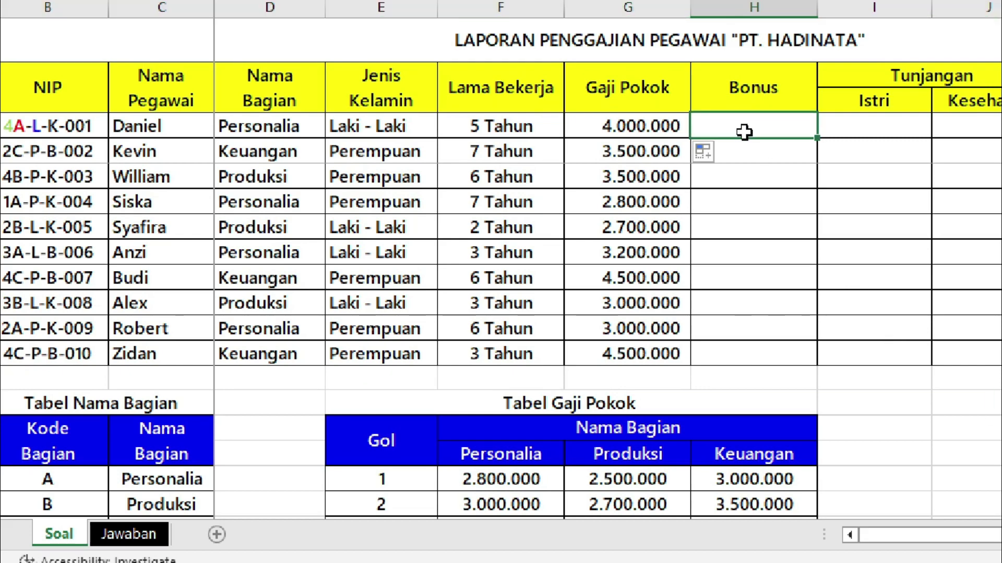
scroll(717, 358, down, 5)
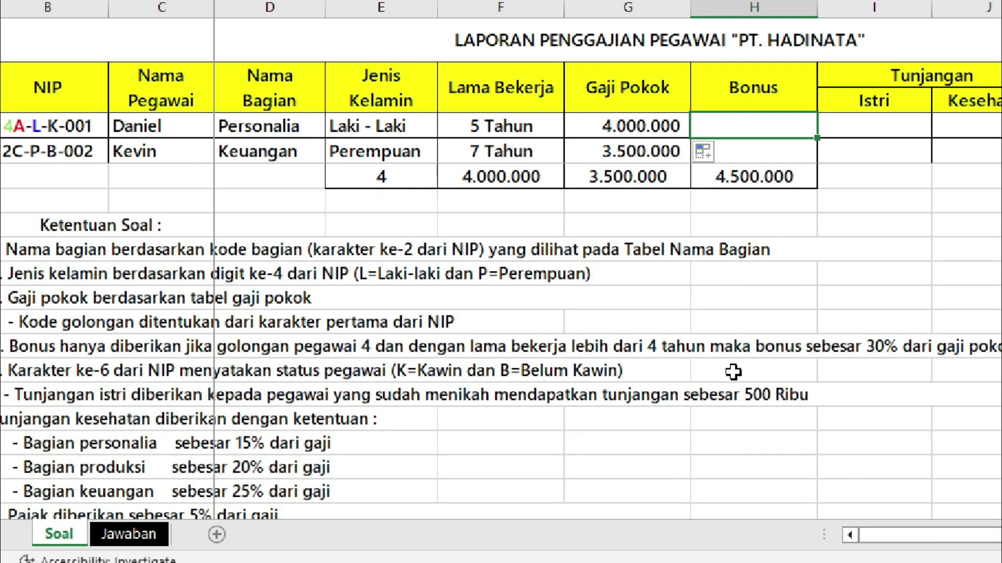
text(=IF()
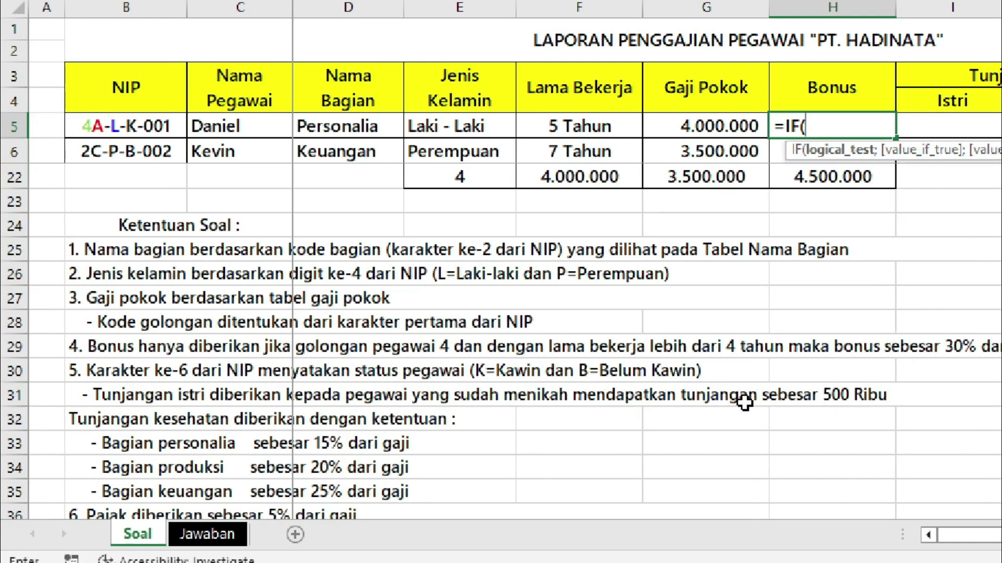
text(and)
key(Tab)
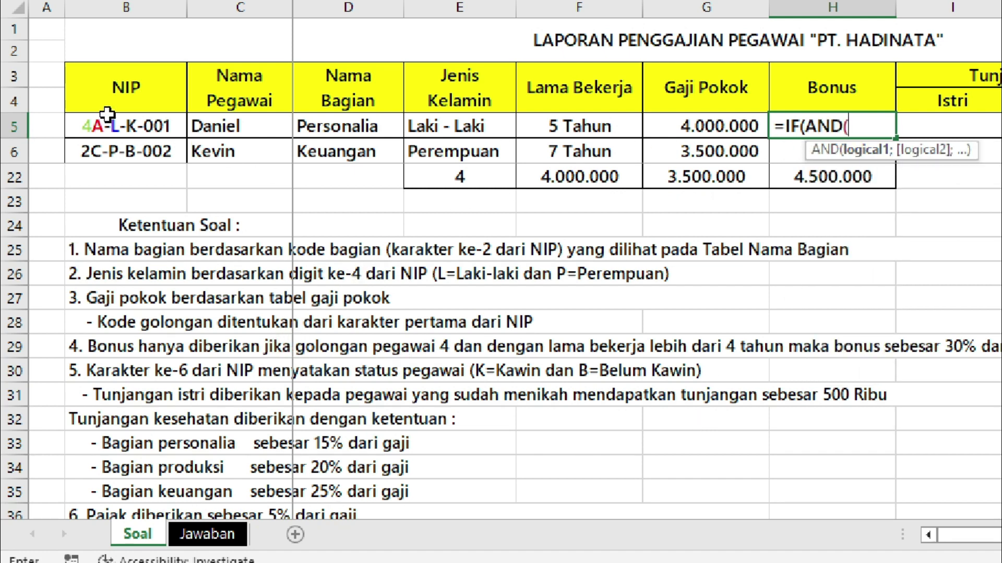
Add the first AND condition to the H5 formula, LEFT(B5;1)="4", to test the employee's group from the NIP.
text(left)
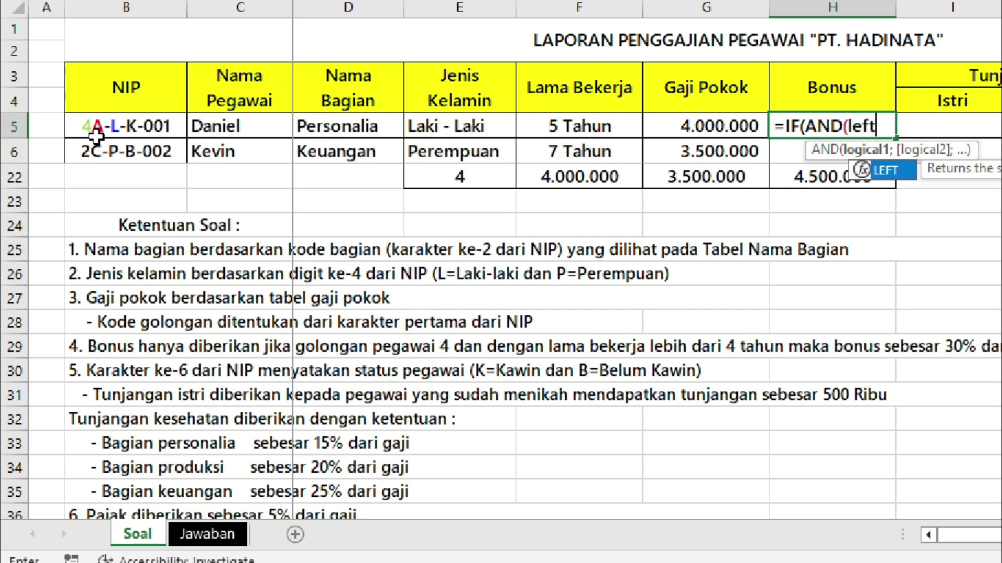
key(Tab)
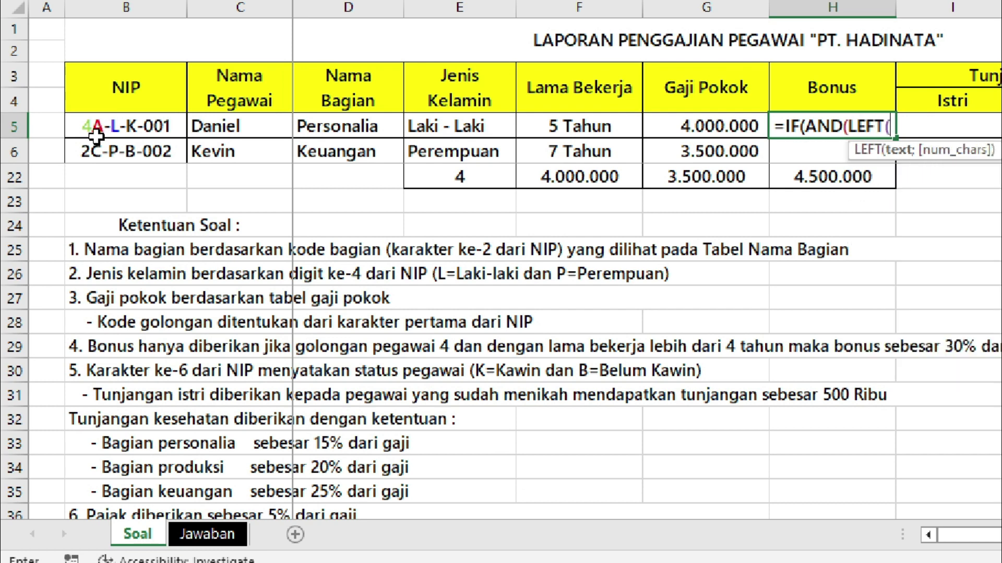
click(108, 128)
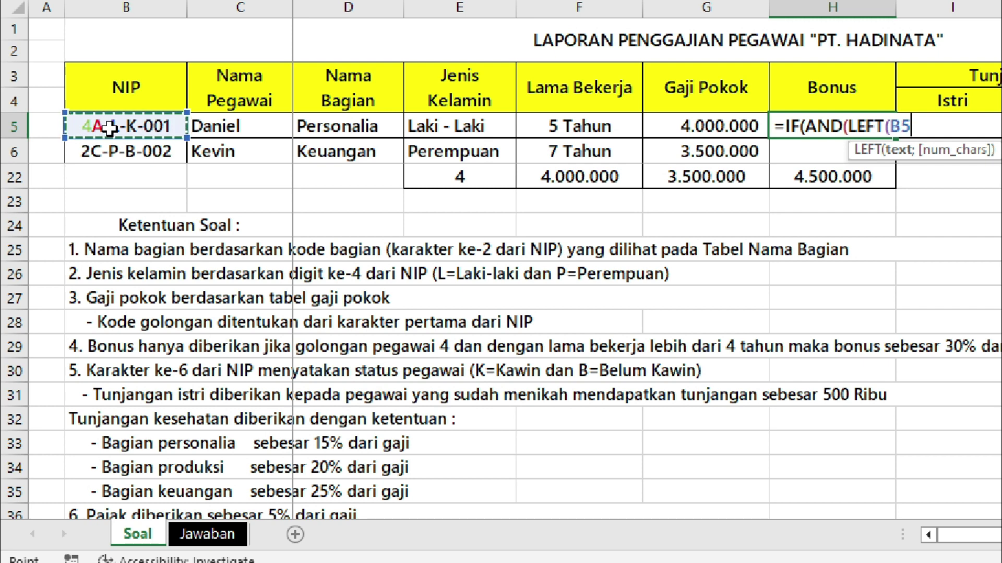
text(;)
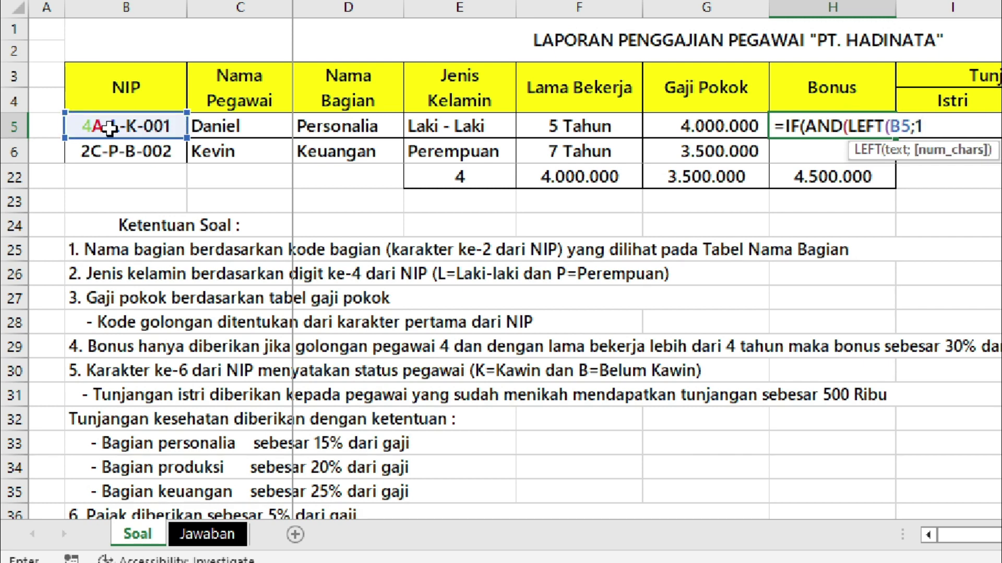
text(1))
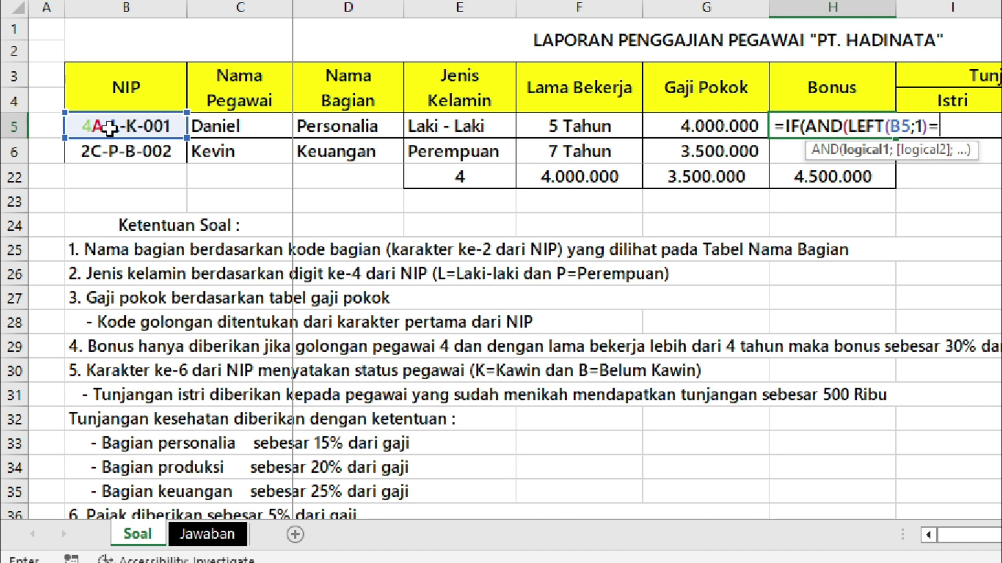
text(="4";)
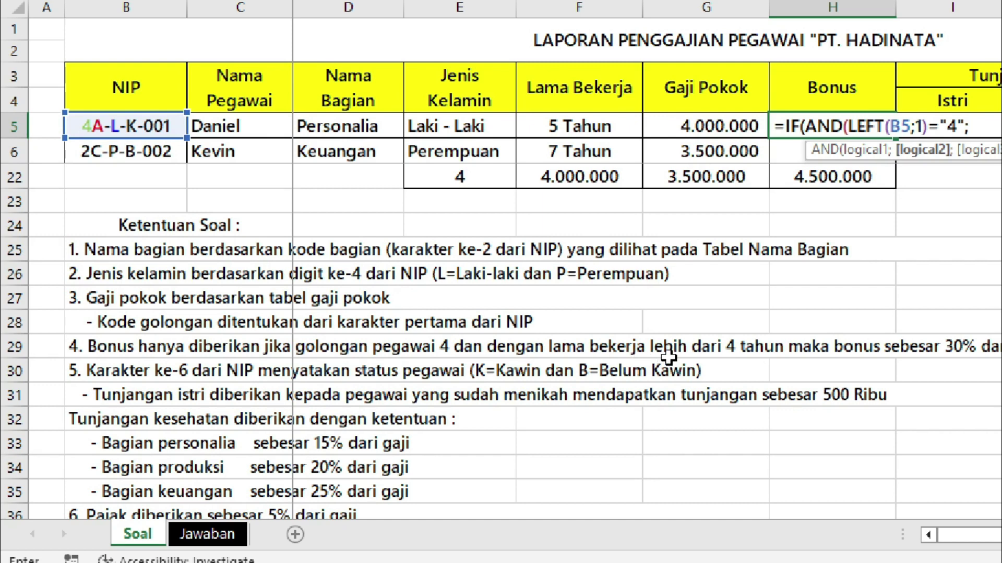
Add F5>4 as the second condition for Lama Bekerja in the H5 formula and close the AND function.
click(608, 127)
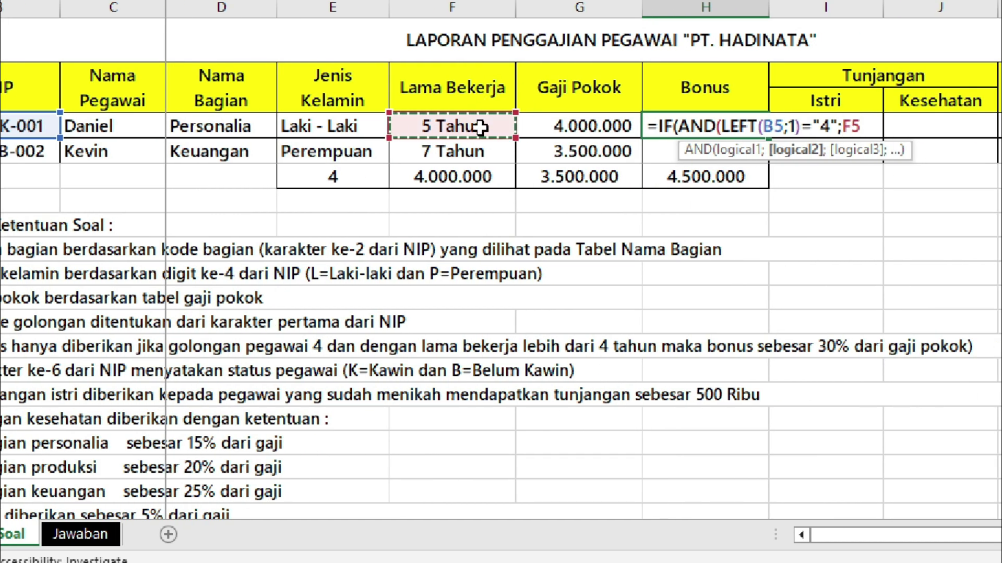
text(>)
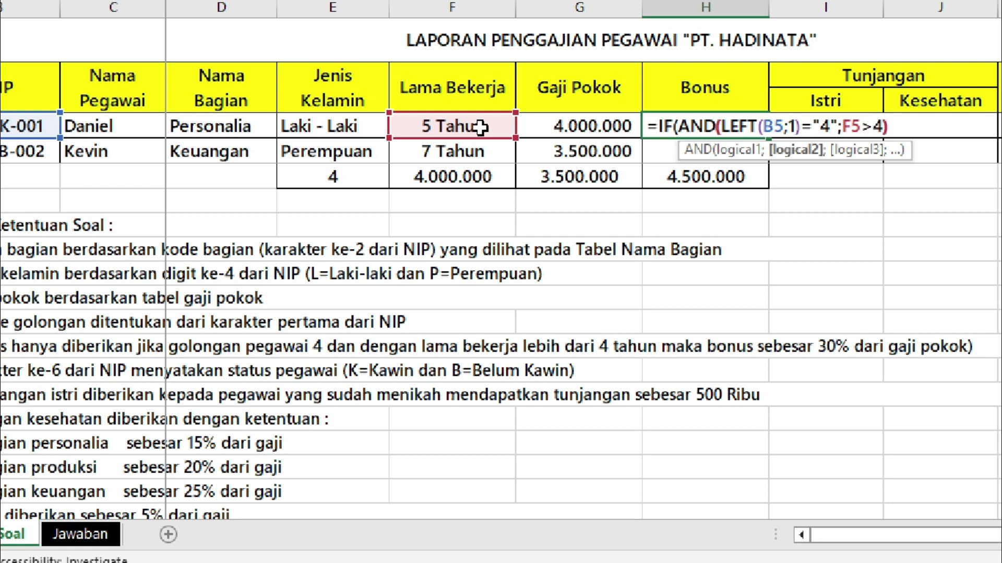
text(4);)
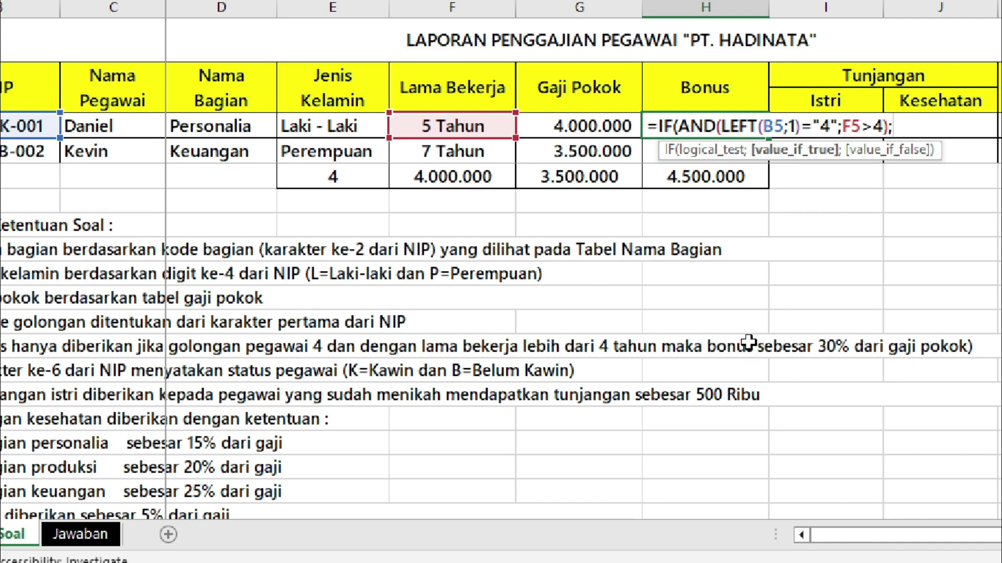
Complete the H5 formula with 30%*G5 as the true result and 0 as the false result, and enter it.
scroll(756, 398, up, 5)
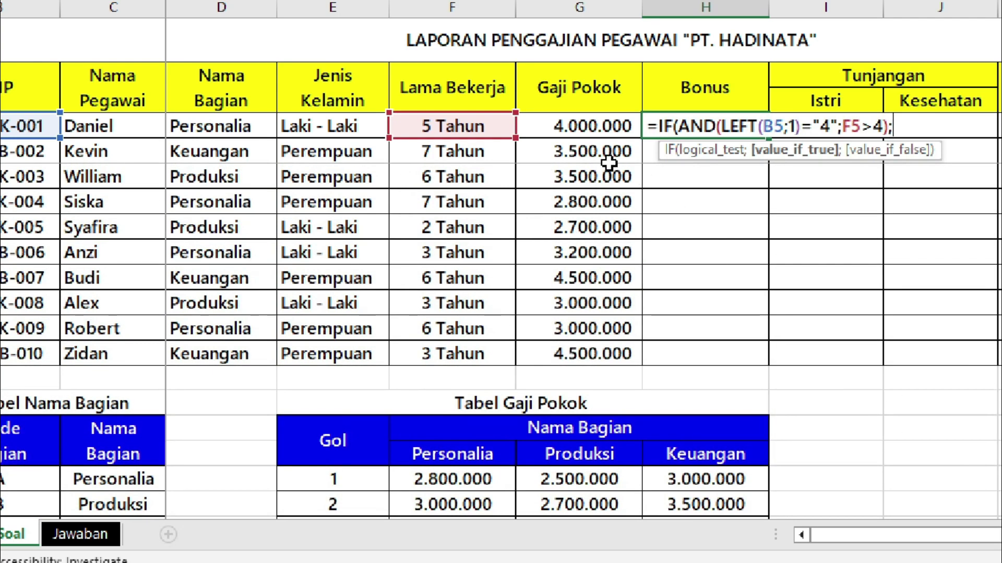
scroll(626, 234, down, 2)
scroll(646, 319, down, 2)
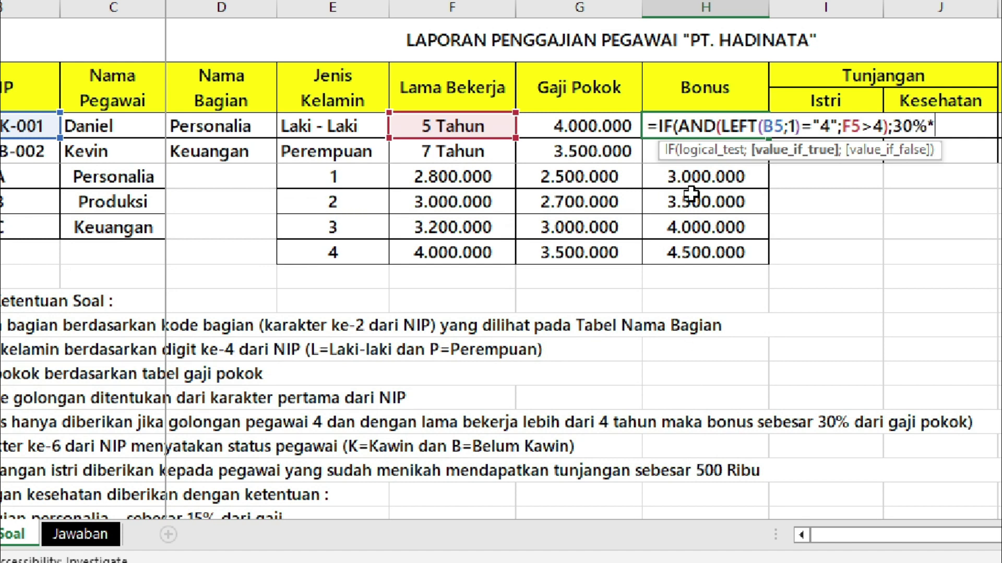
click(617, 127)
text(;0)
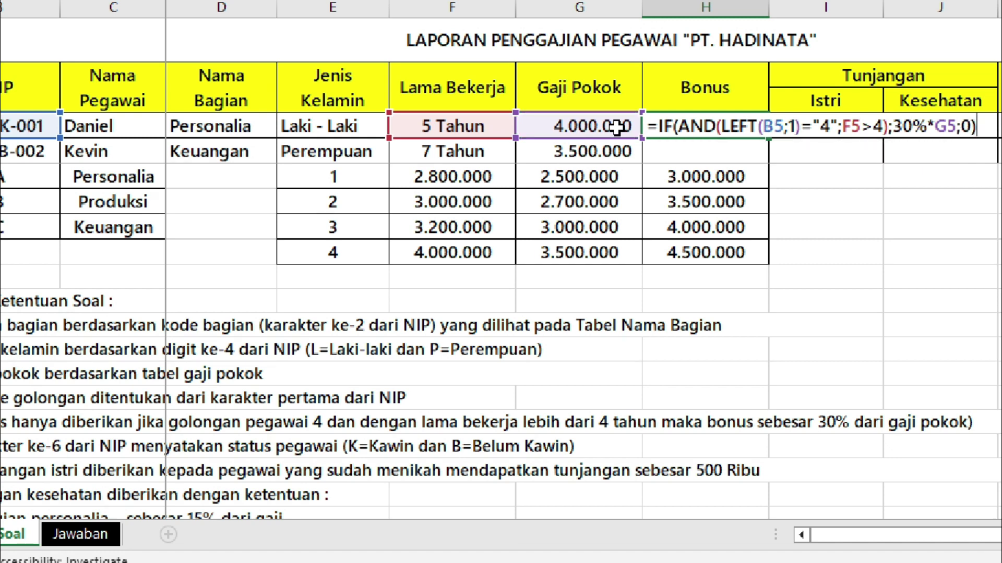
key(ctrl+Return)
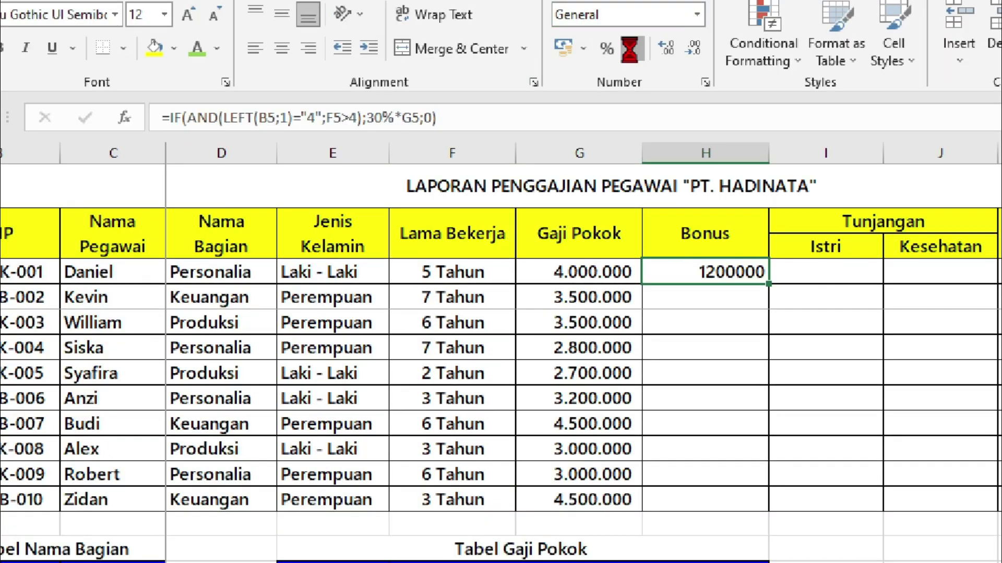
Format the Bonus amount in H5 with thousands separators and no decimals, and fill the formula down through H14.
click(631, 8)
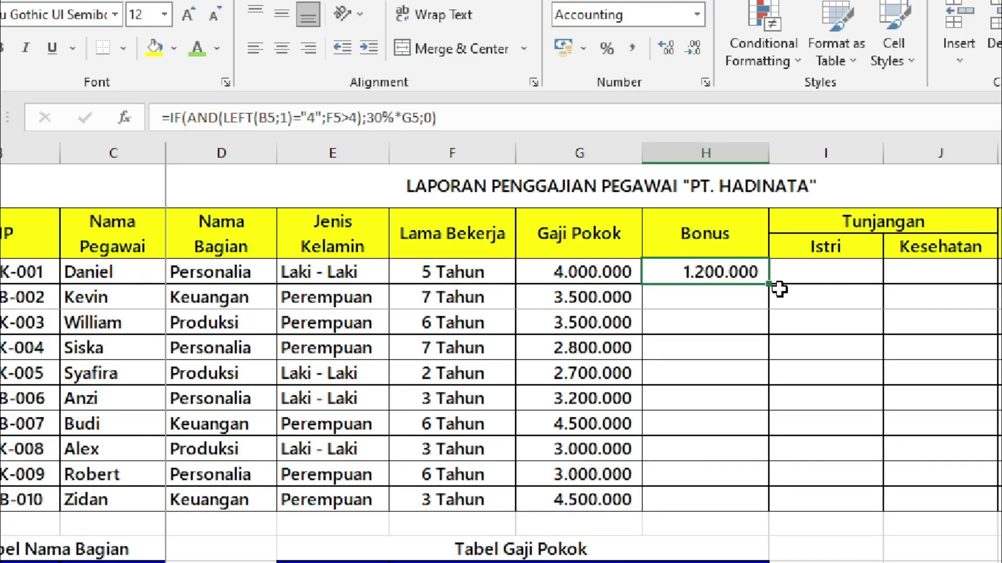
drag(768, 284, 765, 501)
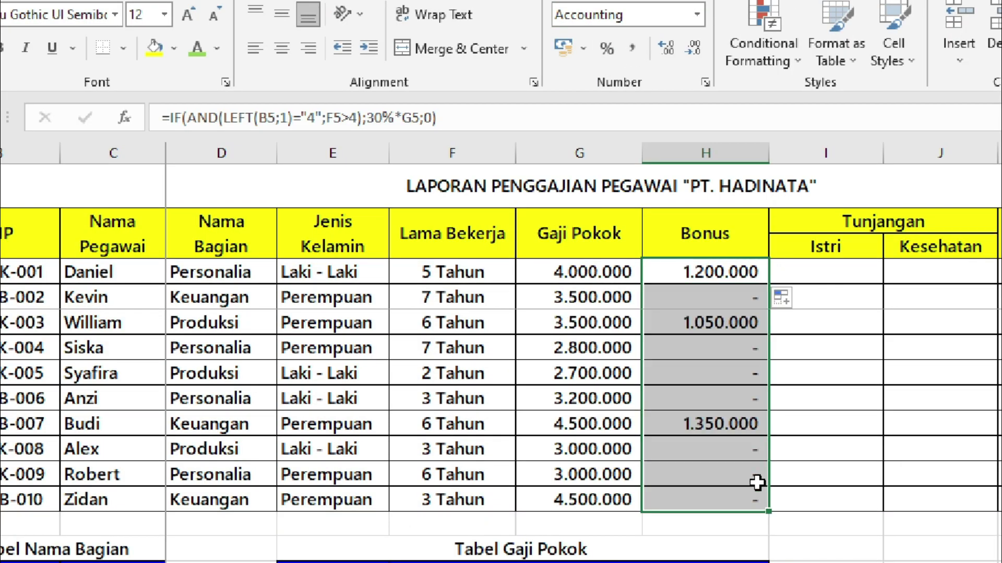
Check the filled Bonus column and compare the bonus in H5 with its NIP group and Lama Bekerja.
click(736, 442)
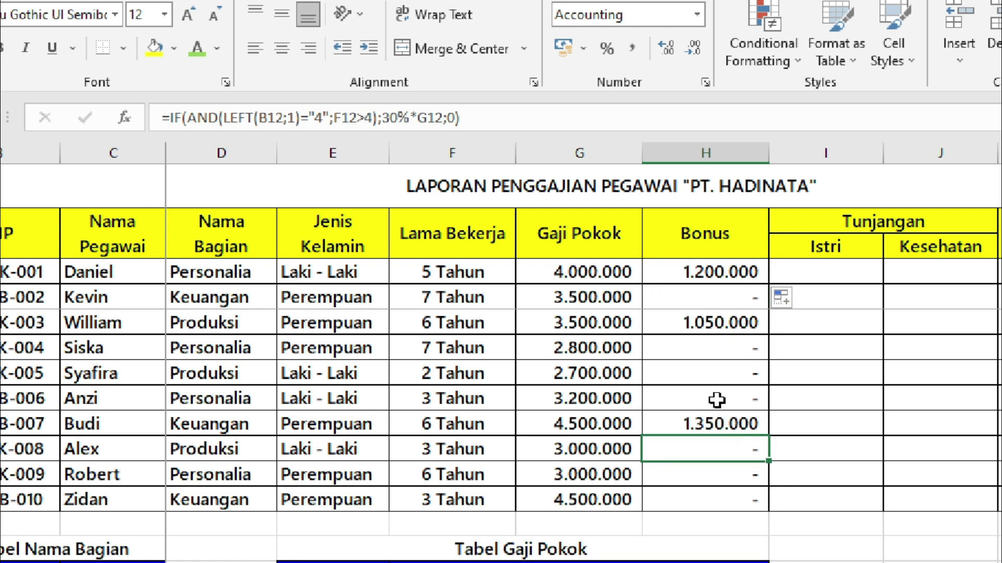
click(714, 273)
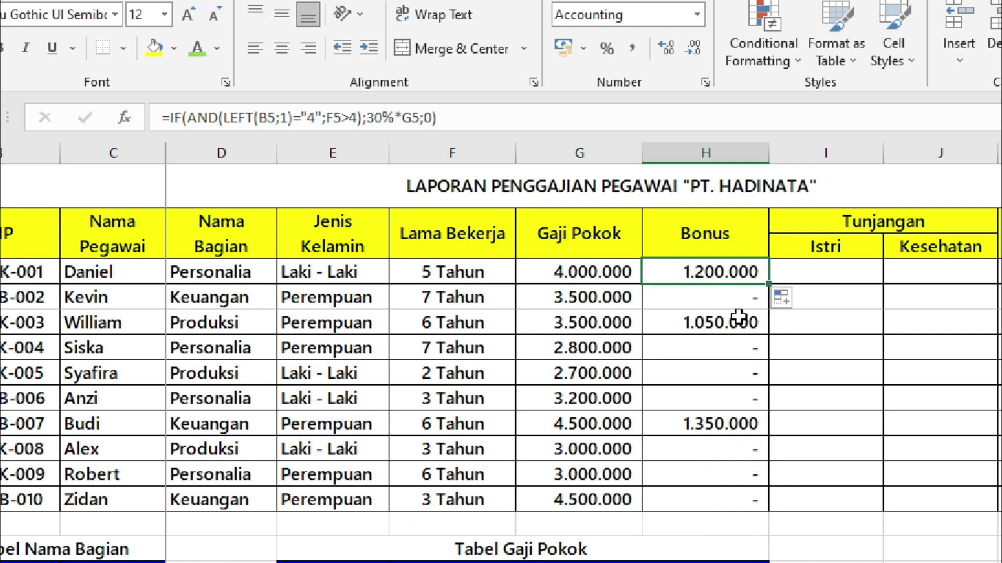
click(737, 319)
click(699, 275)
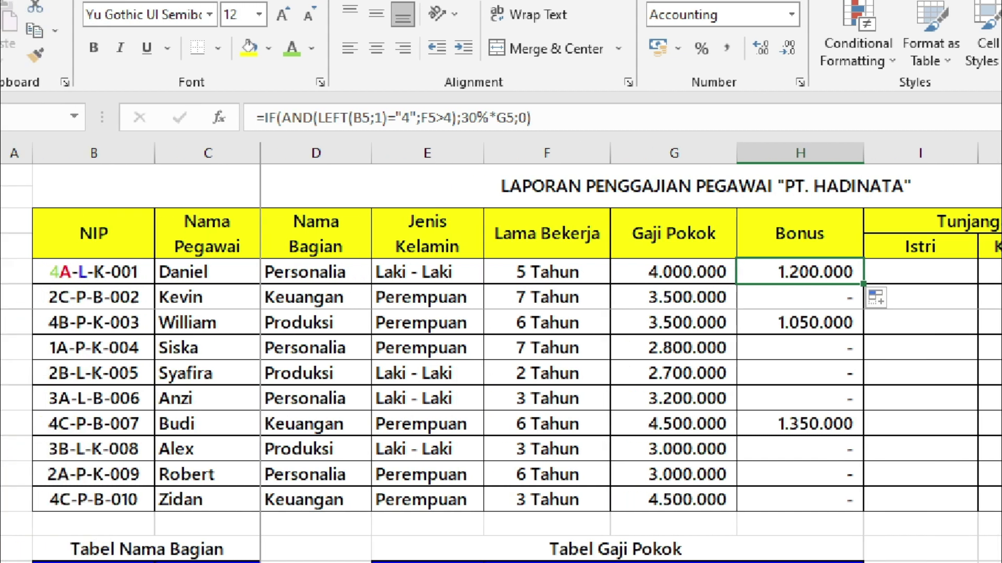
click(83, 277)
click(634, 275)
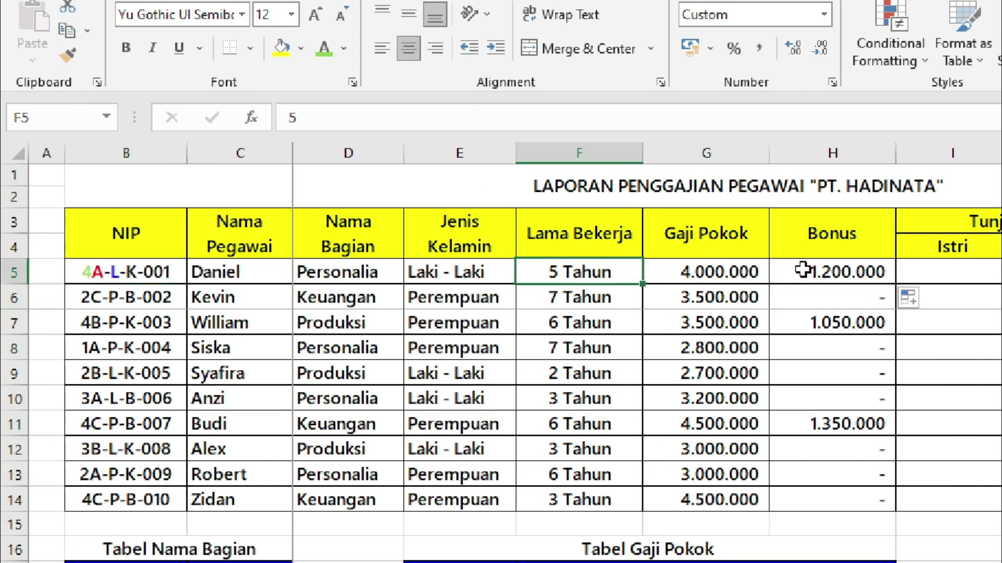
drag(844, 272, 355, 300)
Check the bonuses in rows 7 and 11 against their NIP group and Lama Bekerja.
click(802, 326)
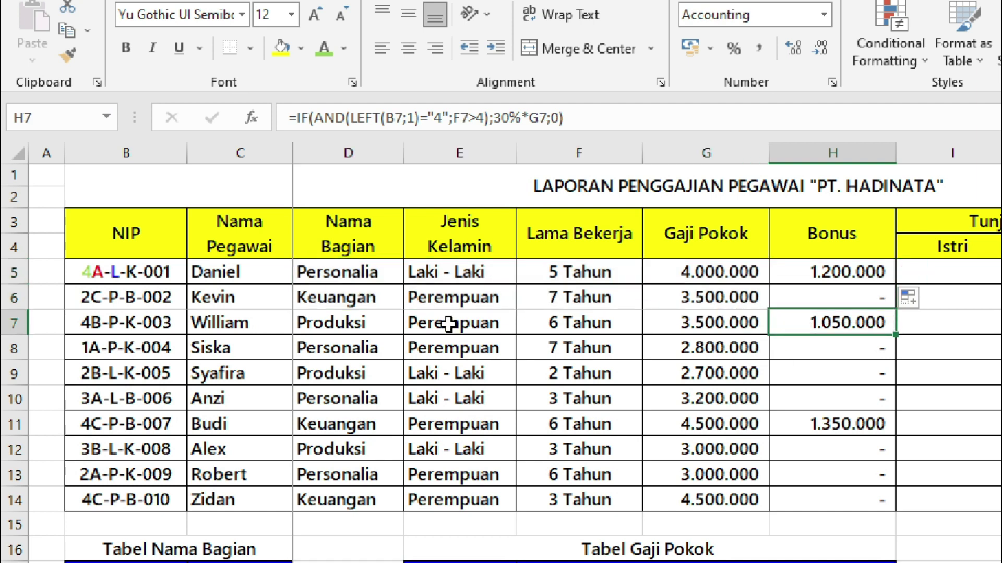
click(138, 323)
click(492, 312)
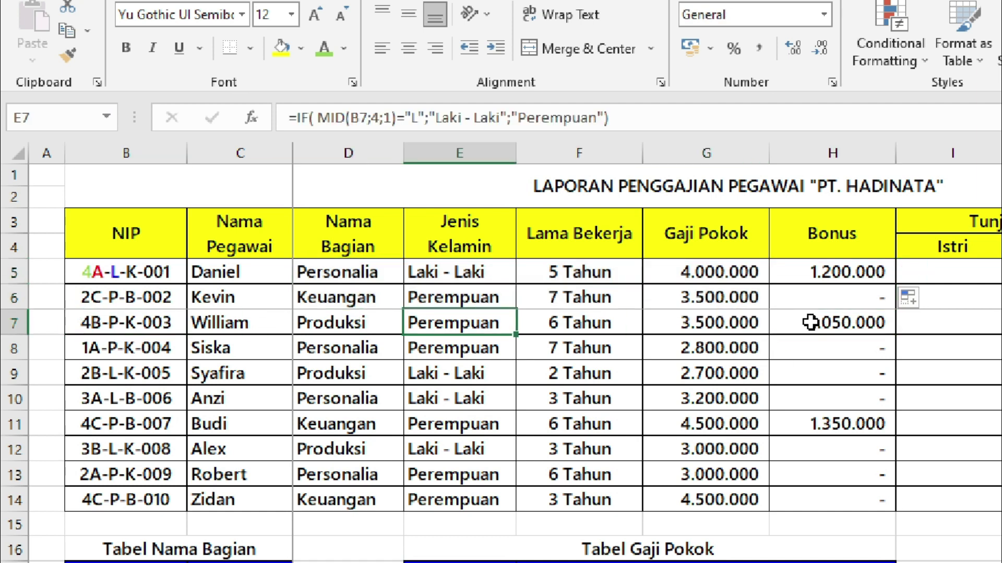
click(837, 446)
click(355, 447)
drag(140, 420, 806, 426)
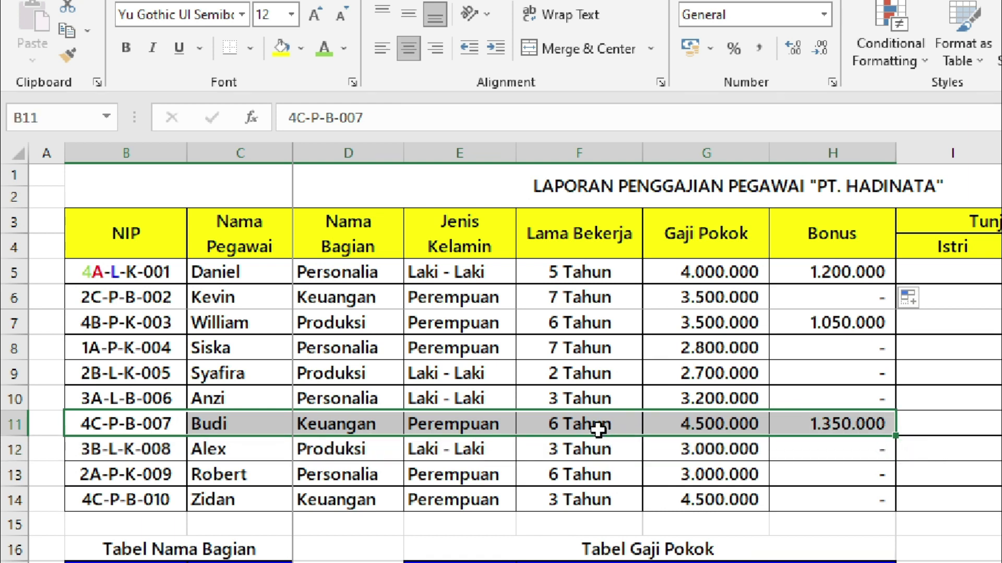
Consult rule 5 on marital status and color the letter K in the NIP in B5 standard orange.
scroll(887, 392, down, 5)
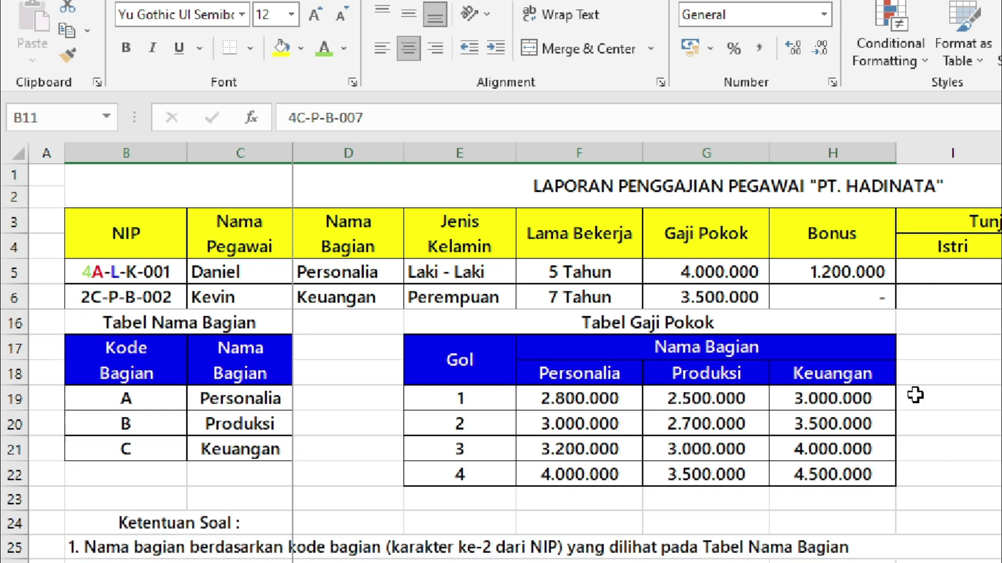
scroll(912, 395, down, 2)
click(205, 367)
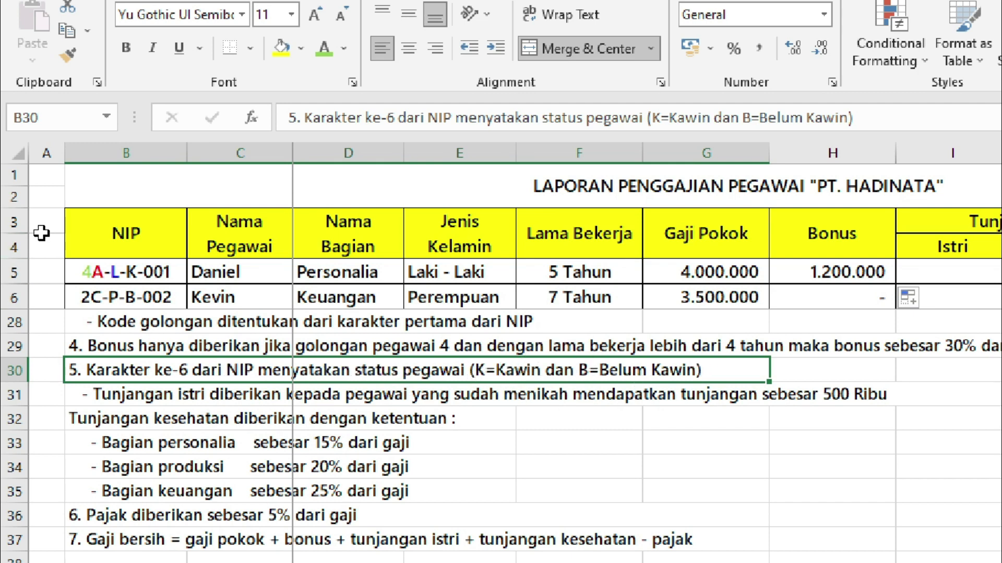
double_click(130, 269)
drag(128, 271, 138, 270)
click(217, 240)
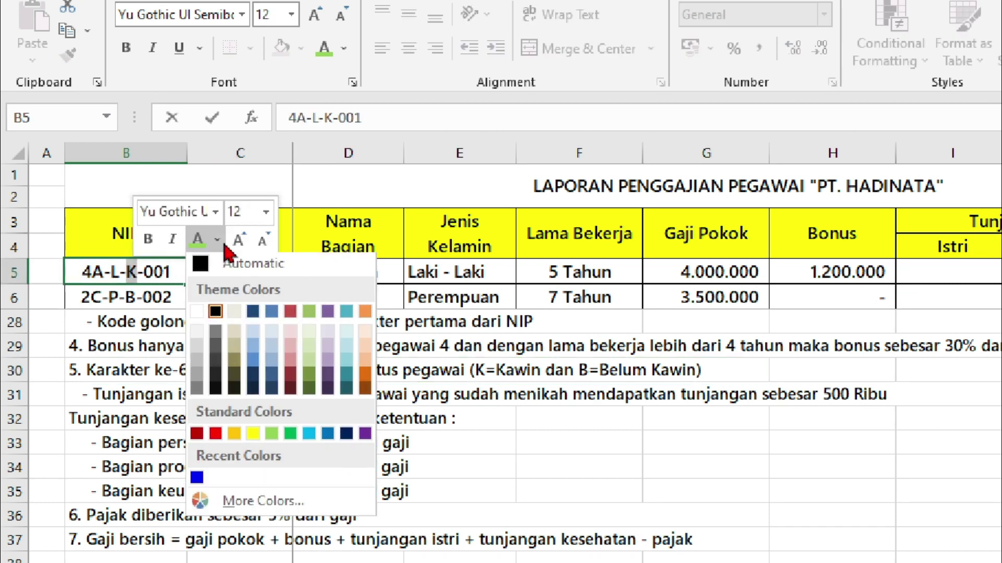
click(239, 439)
key(ctrl+Return)
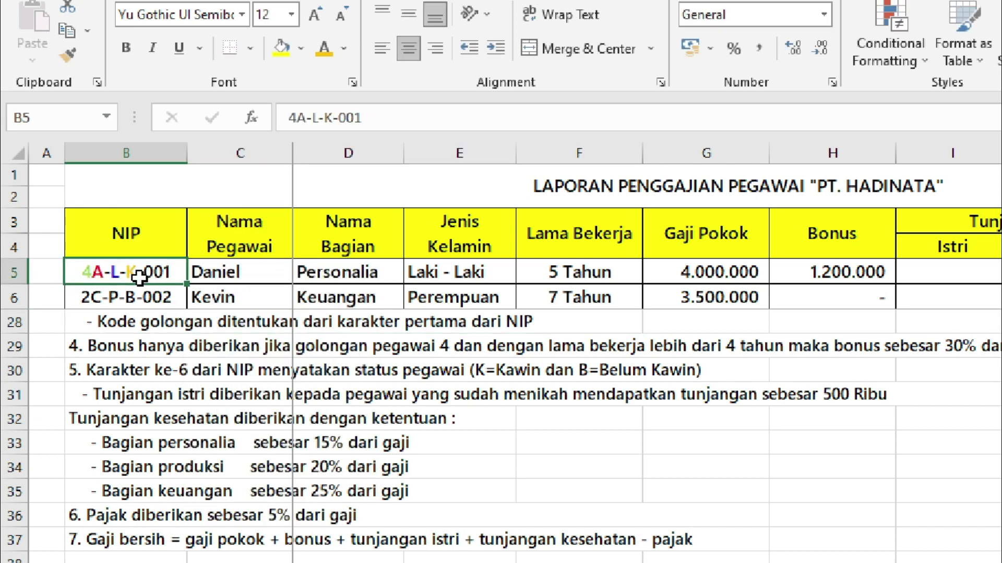
Consult the Tunjangan Istri rule, then start the Istri formula in I5 with IF and MID(B5;6;1) to extract the NIP's sixth character.
click(276, 399)
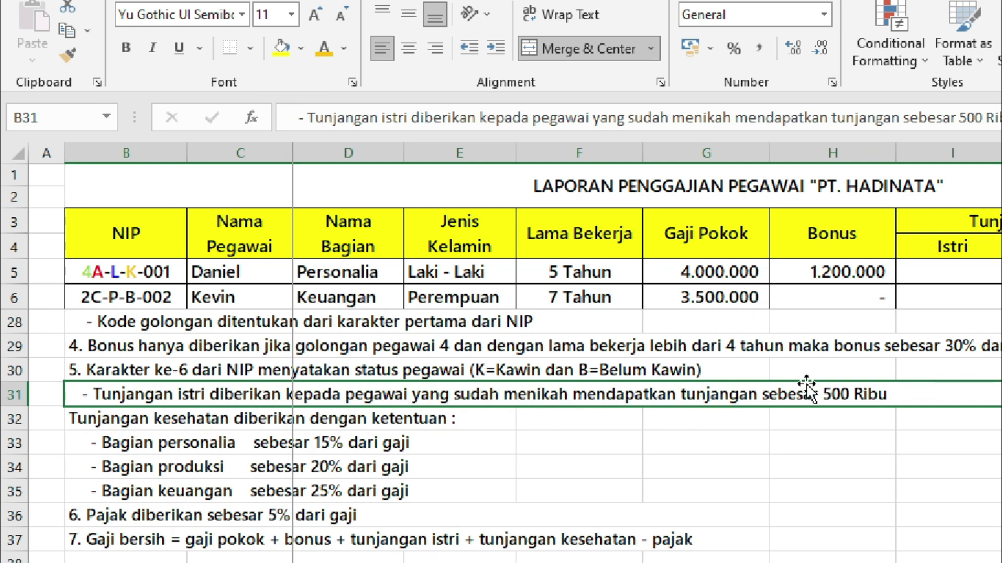
click(953, 271)
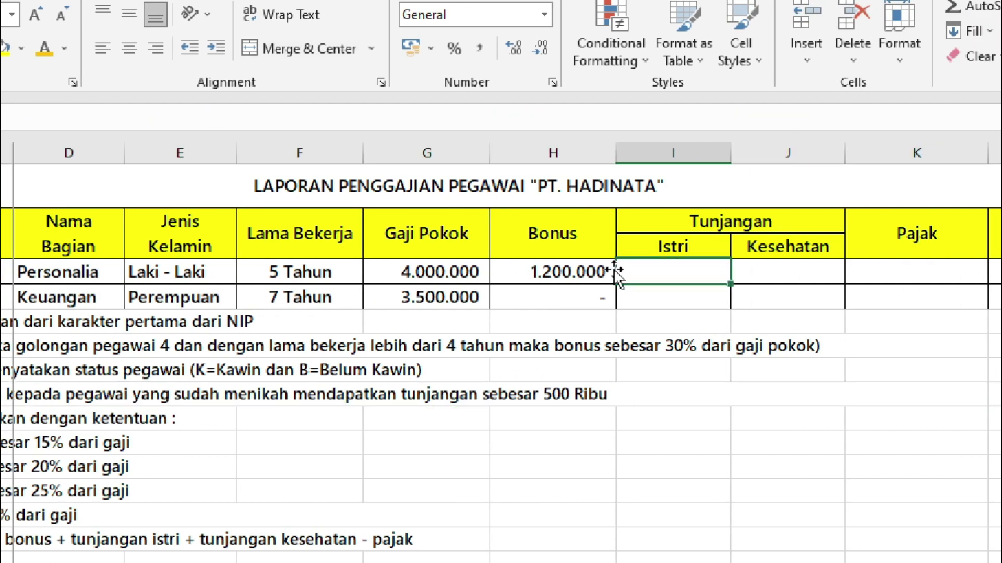
text(=)
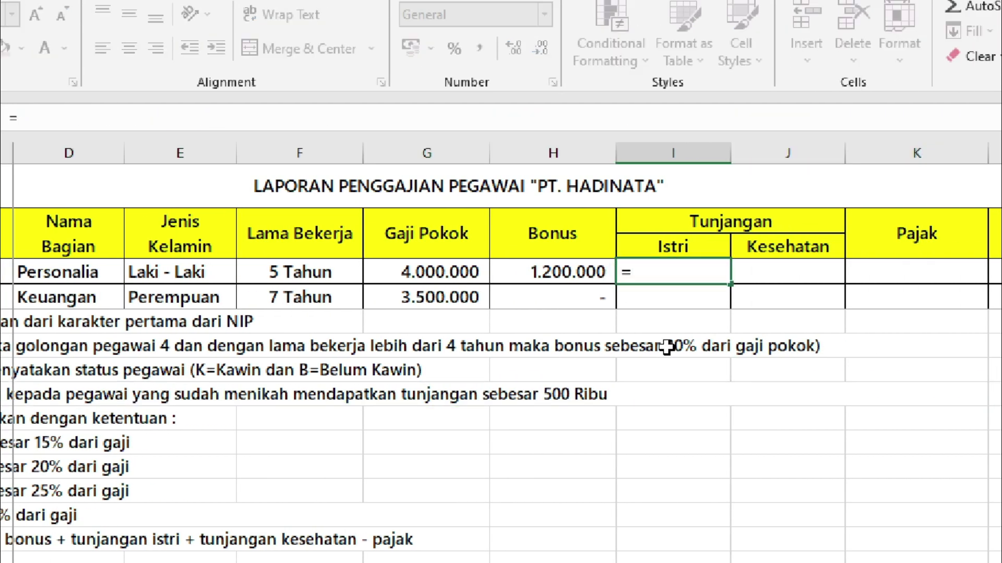
text(if)
key(Tab)
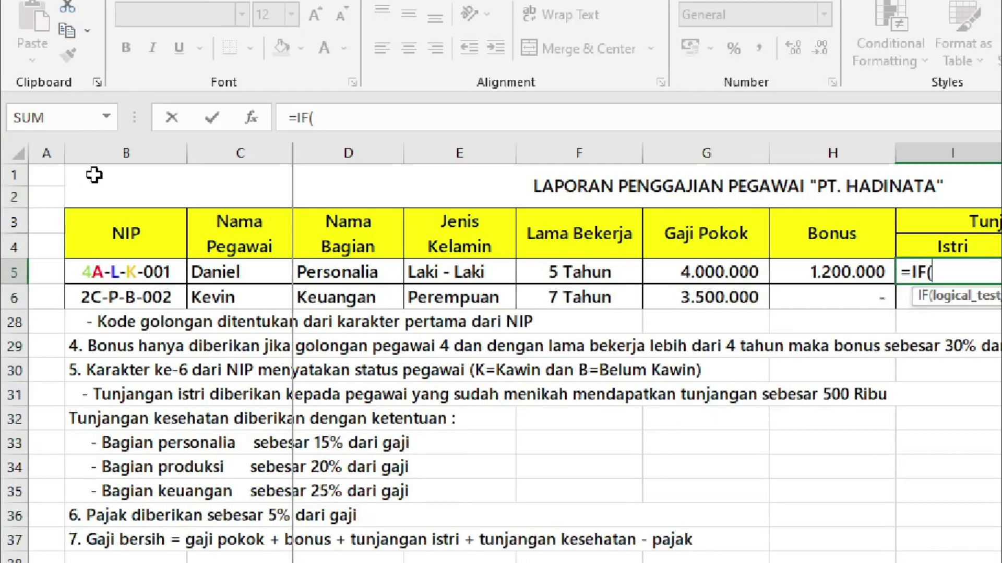
text(mi)
key(Tab)
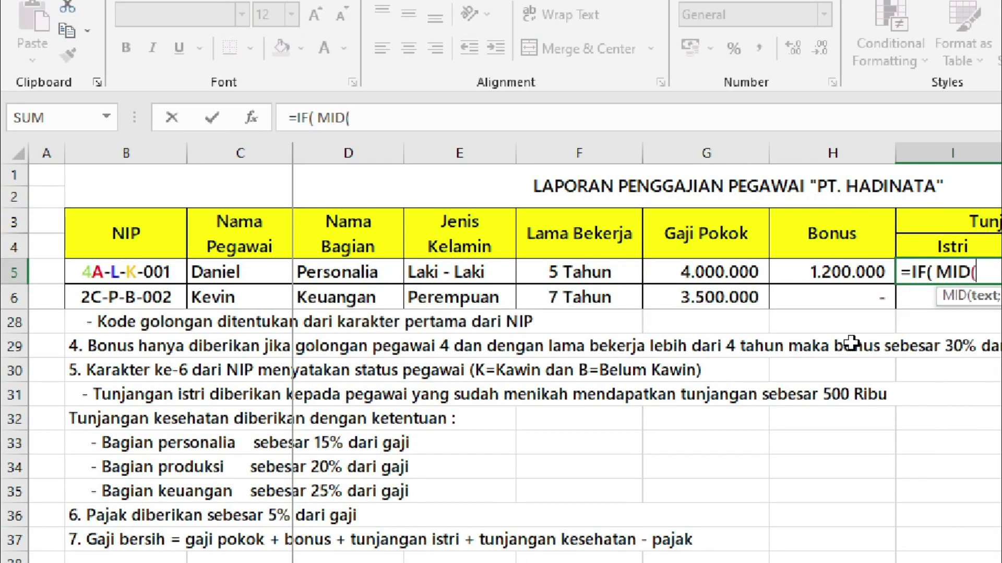
click(146, 272)
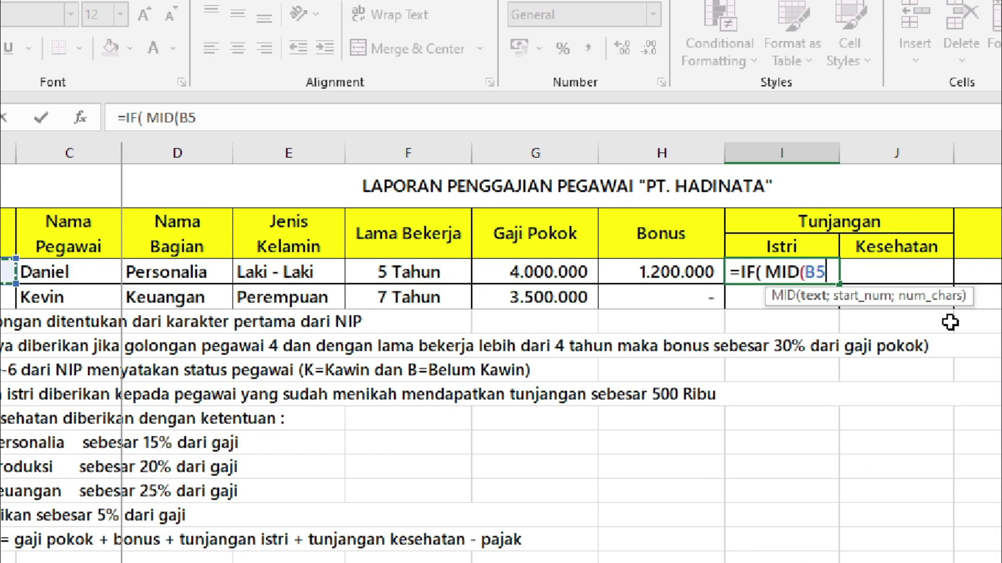
text(;)
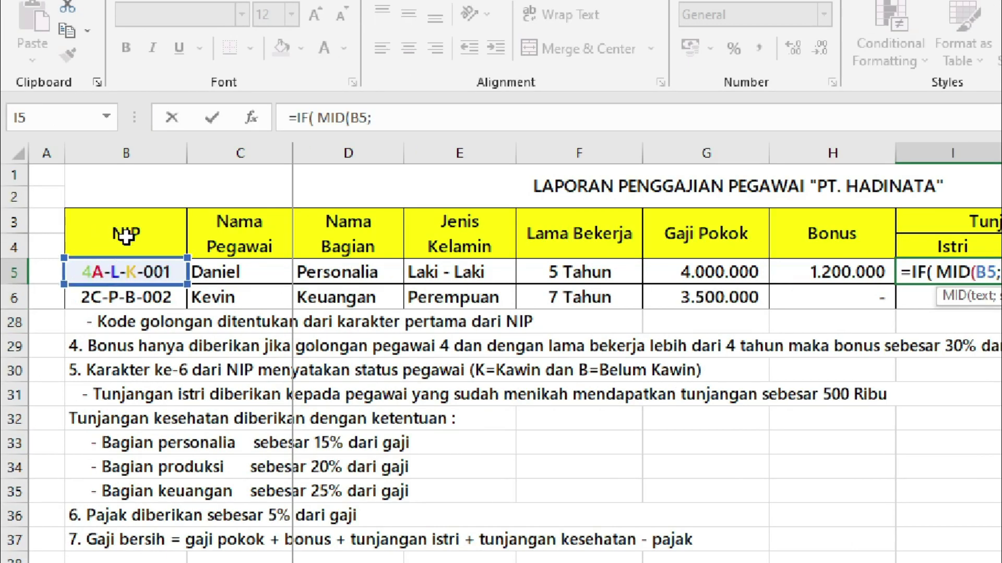
text(6)
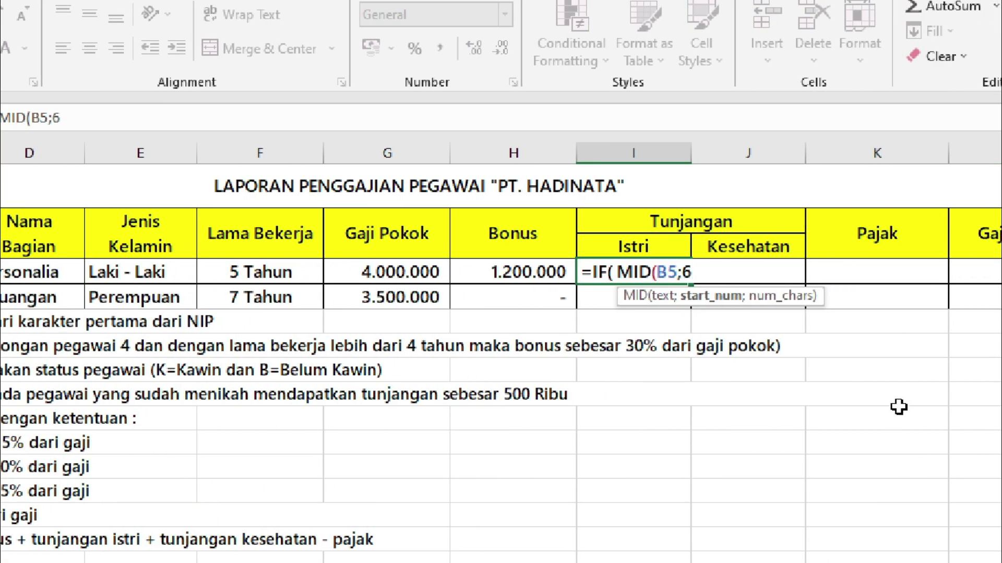
text(;1)
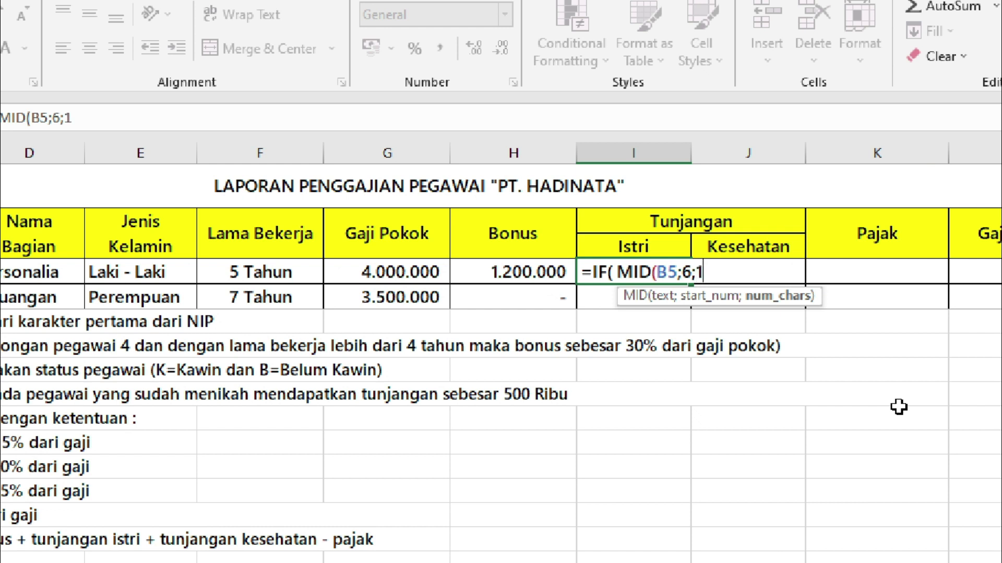
Complete the I5 formula so that a character equal to "K" returns 500000 and anything else returns 0.
text()="K)
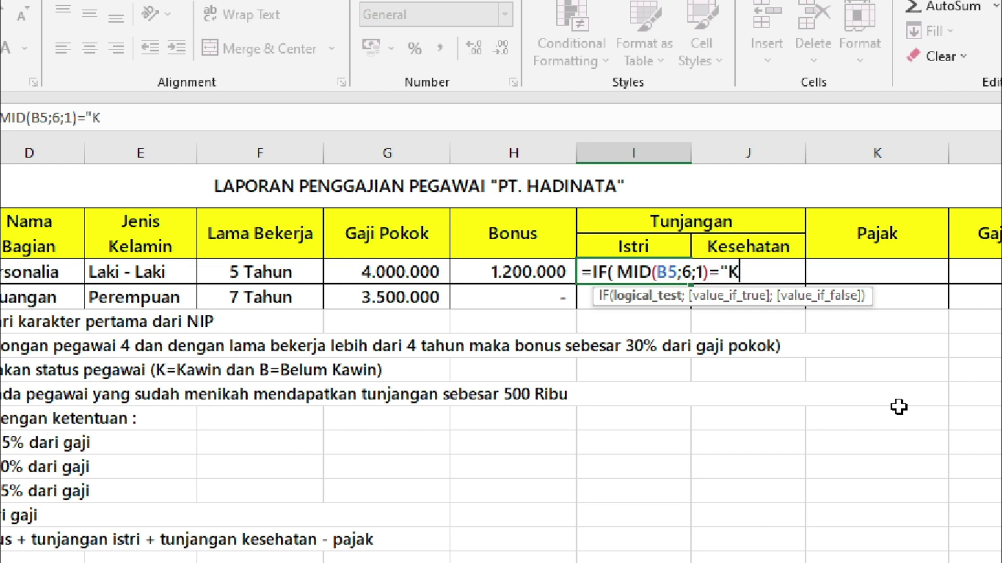
text(";500000)
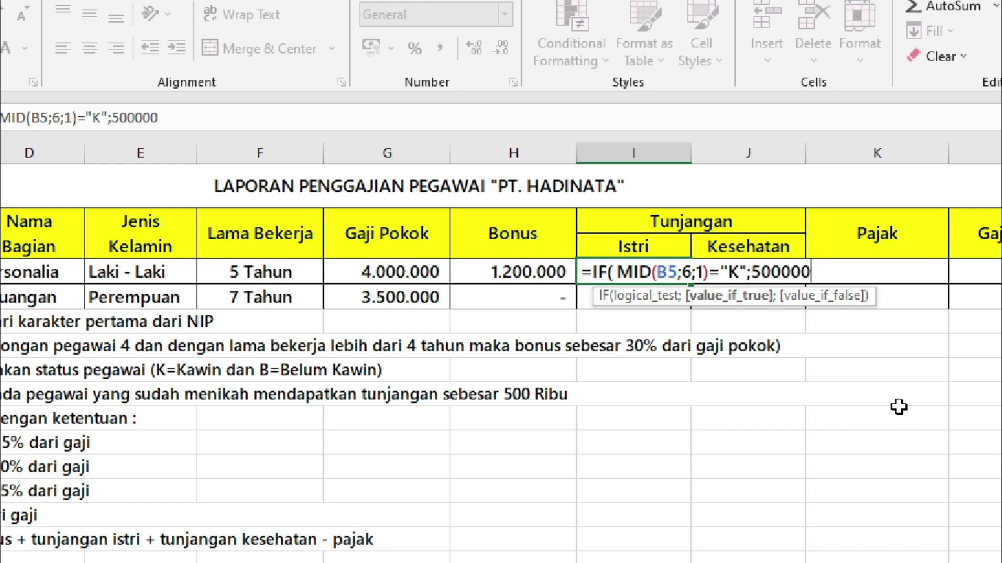
text(;0)
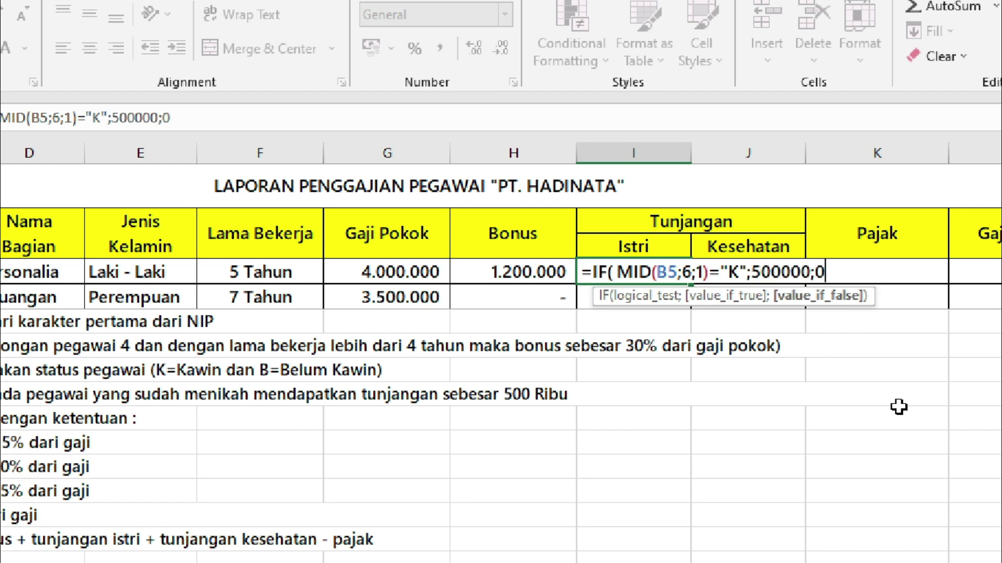
text())
key(ctrl+Return)
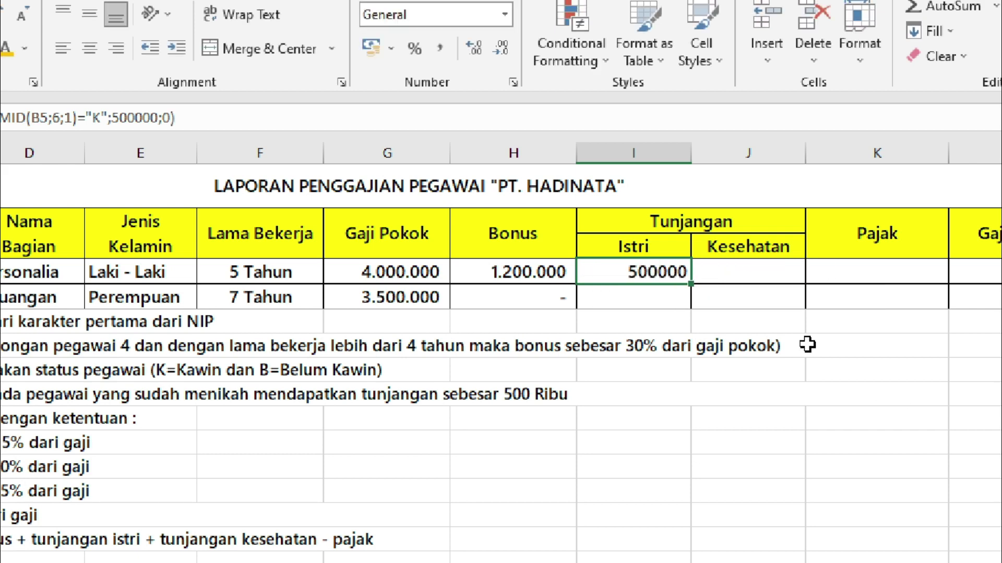
Format the Istri allowance in I5 with thousands separators and no decimals, and fill the formula down through I14.
click(441, 50)
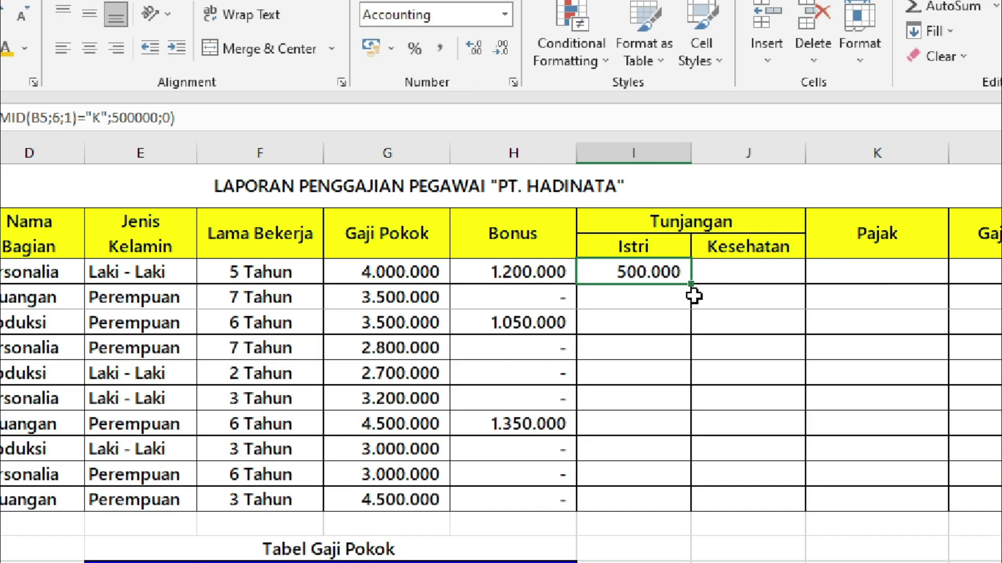
drag(693, 290, 673, 509)
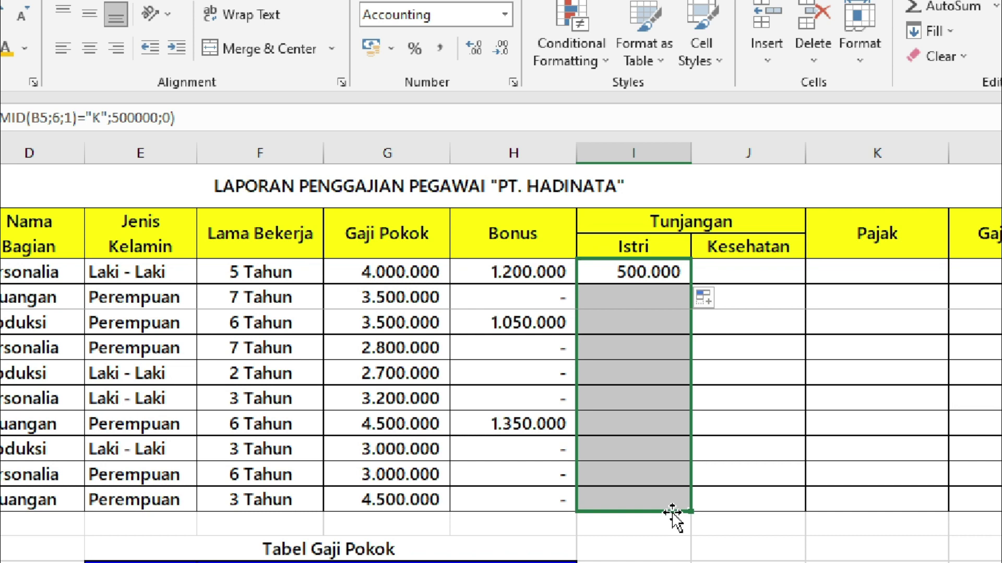
Check the filled Istri allowances against the marital status letter in each NIP, including rows 5, 8, 10 and 11.
click(645, 347)
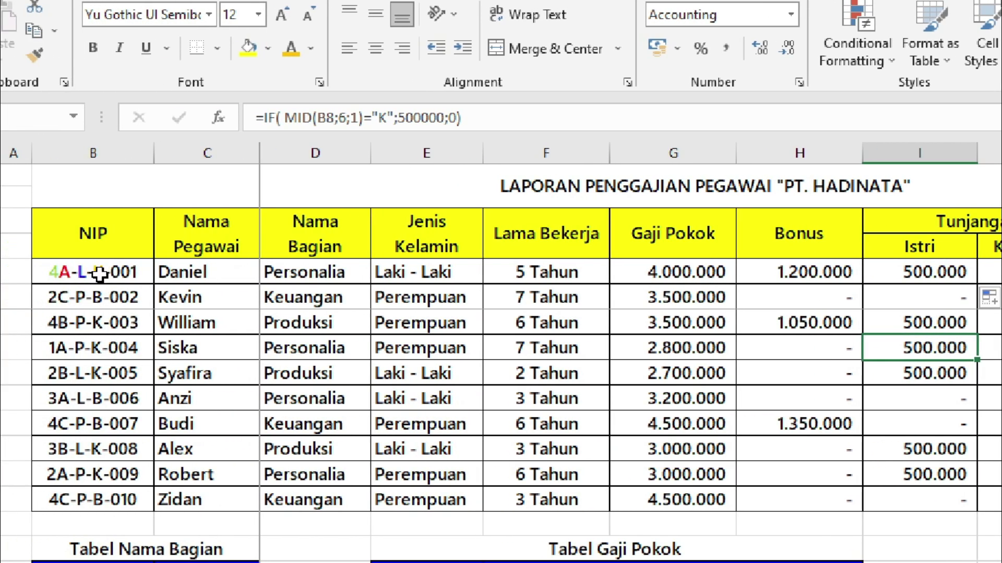
click(949, 275)
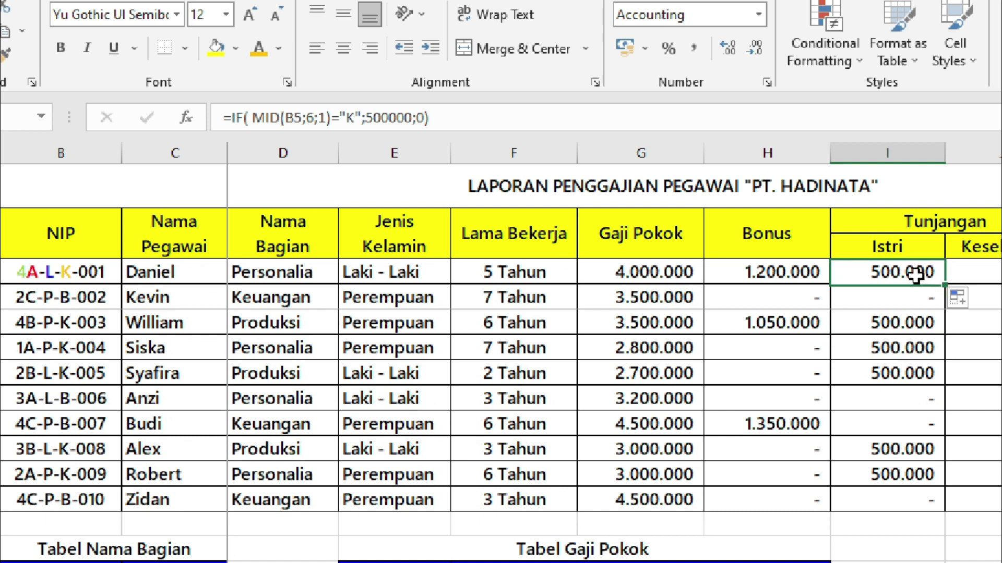
drag(917, 275, 895, 485)
click(913, 417)
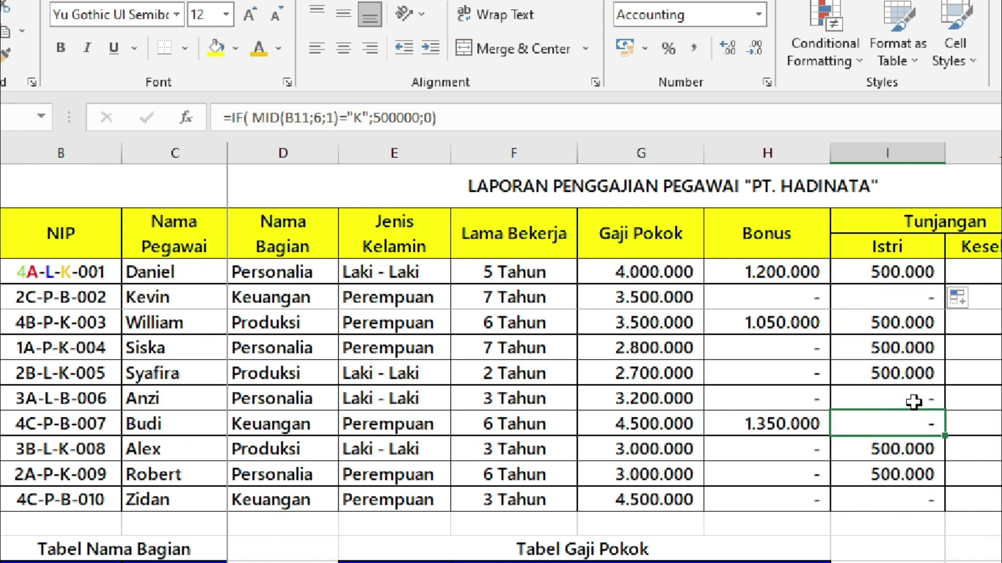
click(913, 402)
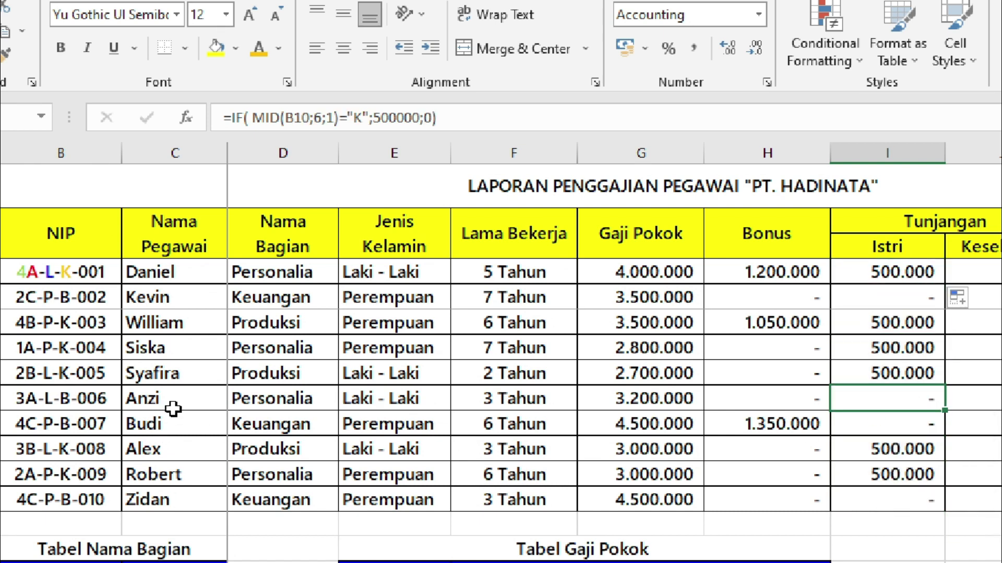
Read the Tunjangan Kesehatan rules and the percentages of gaji for the personalia, produksi and keuangan departments.
scroll(590, 461, down, 7)
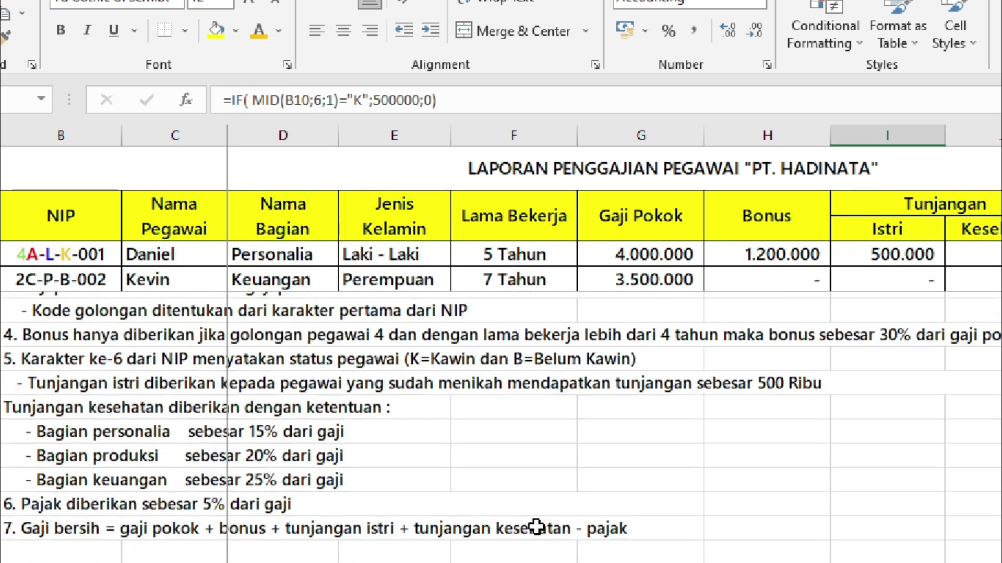
click(128, 402)
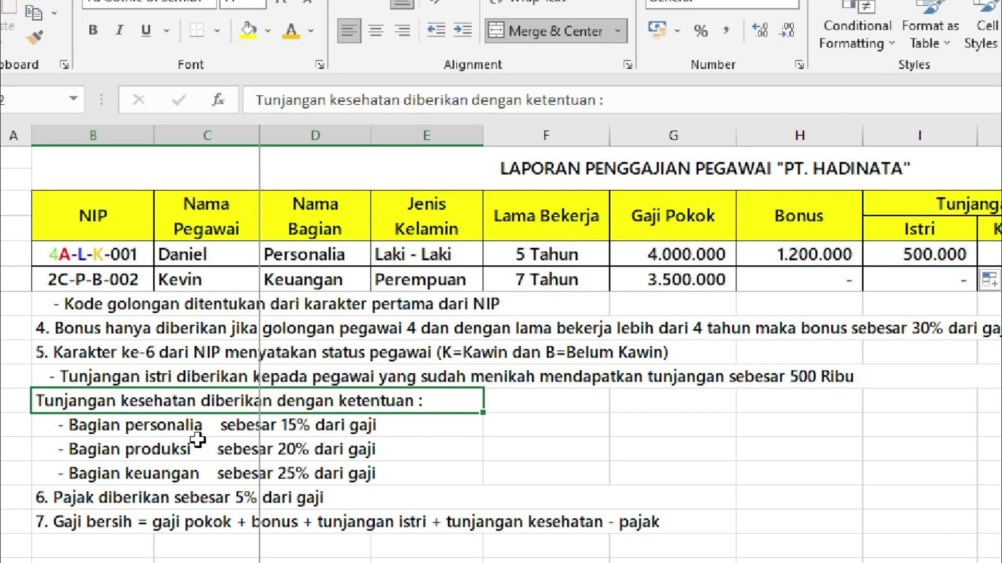
click(169, 428)
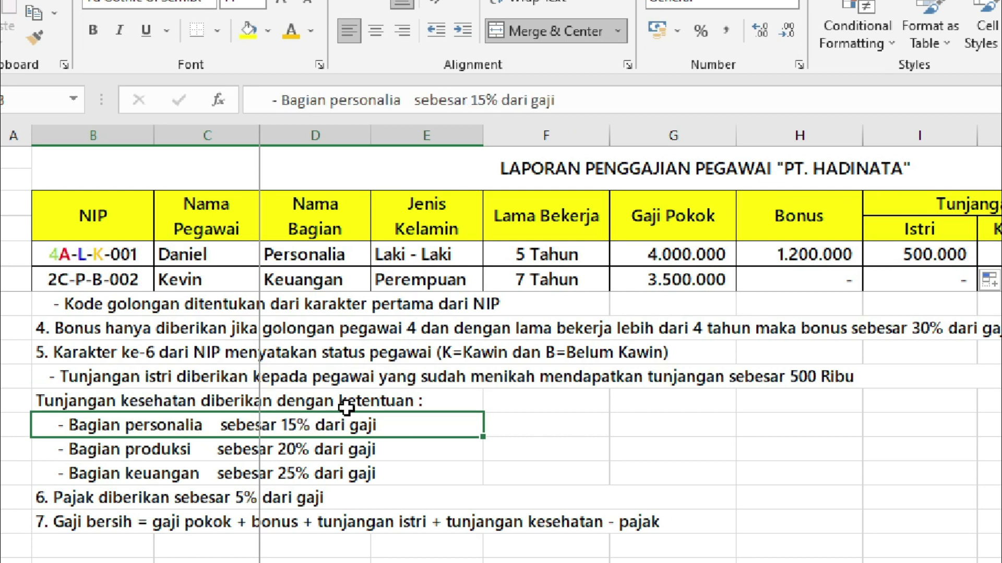
click(285, 446)
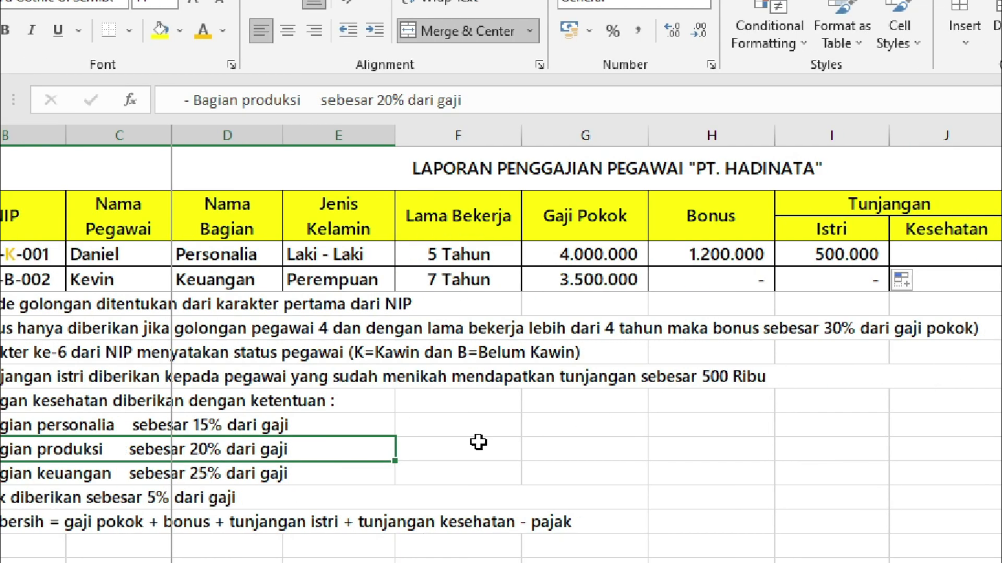
click(191, 476)
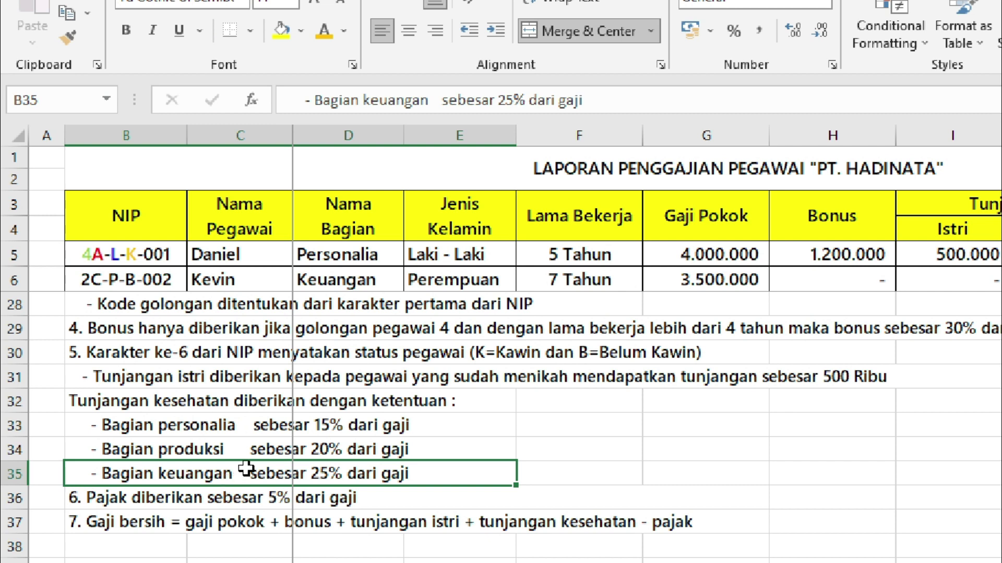
click(393, 447)
click(409, 424)
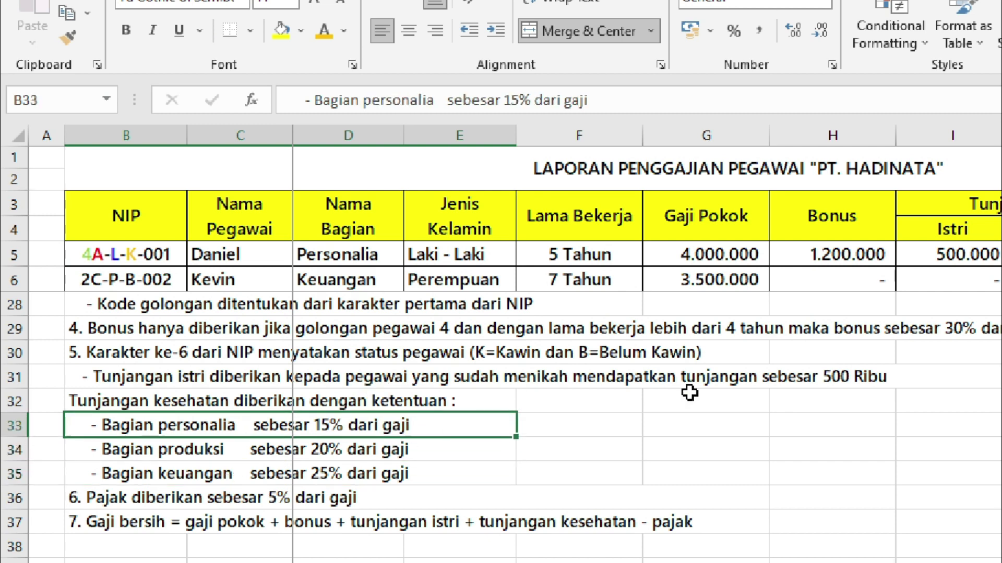
Start the Kesehatan formula in J5 with an IF testing D5="Personalia" and reference Gaji Pokok in G5 as the true value.
scroll(842, 257, right, 3)
click(767, 256)
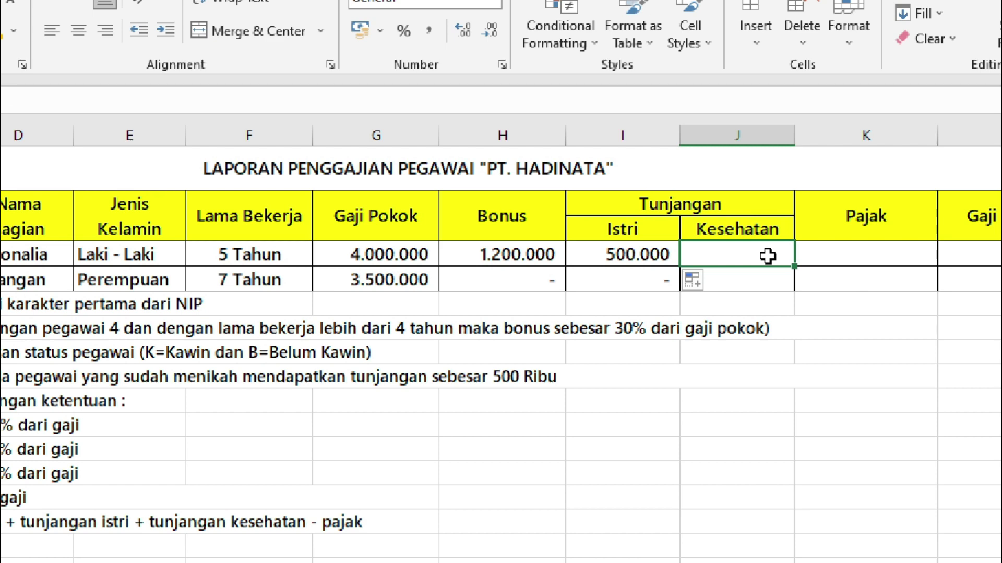
text(=if)
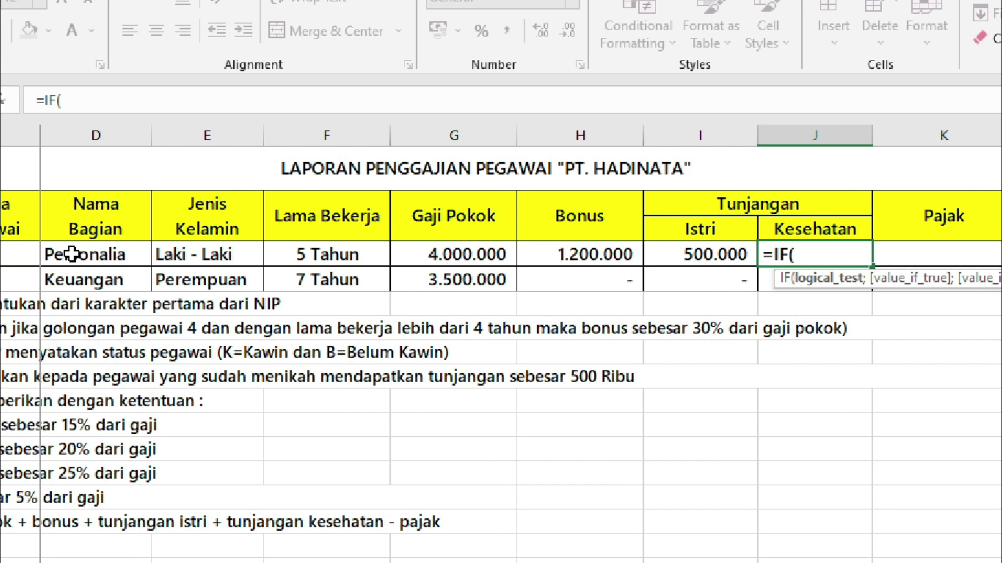
click(75, 254)
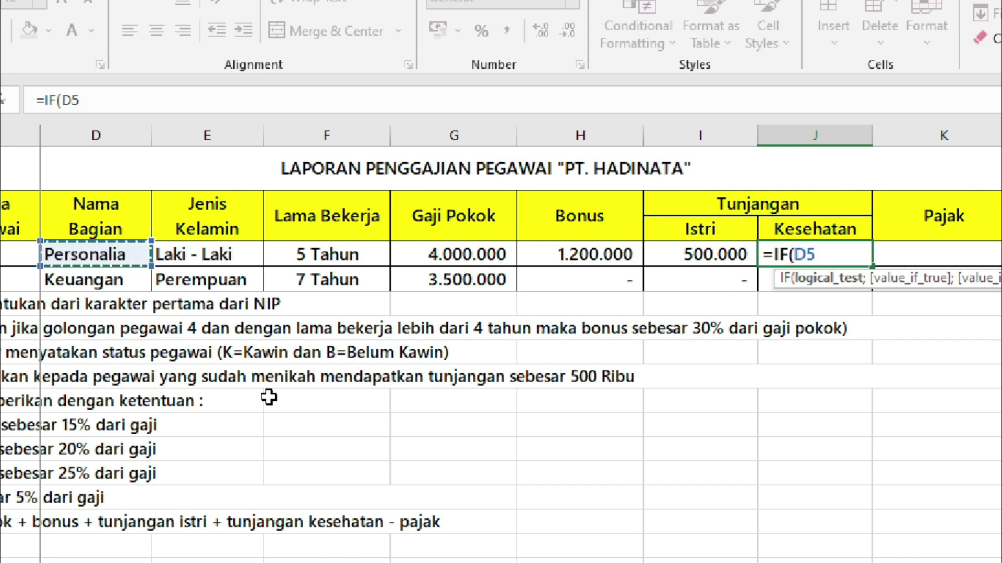
text(="Personalia)
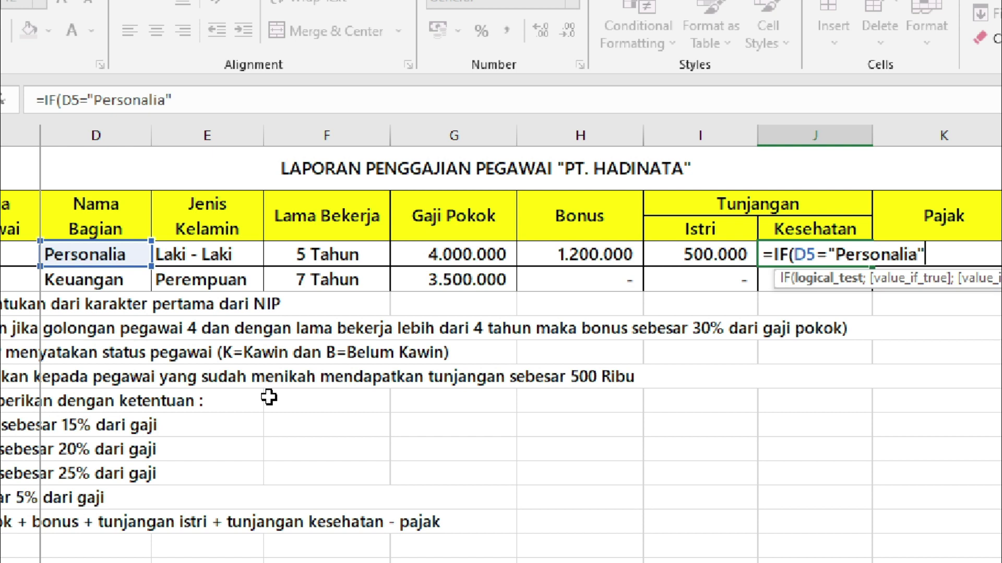
text(;)
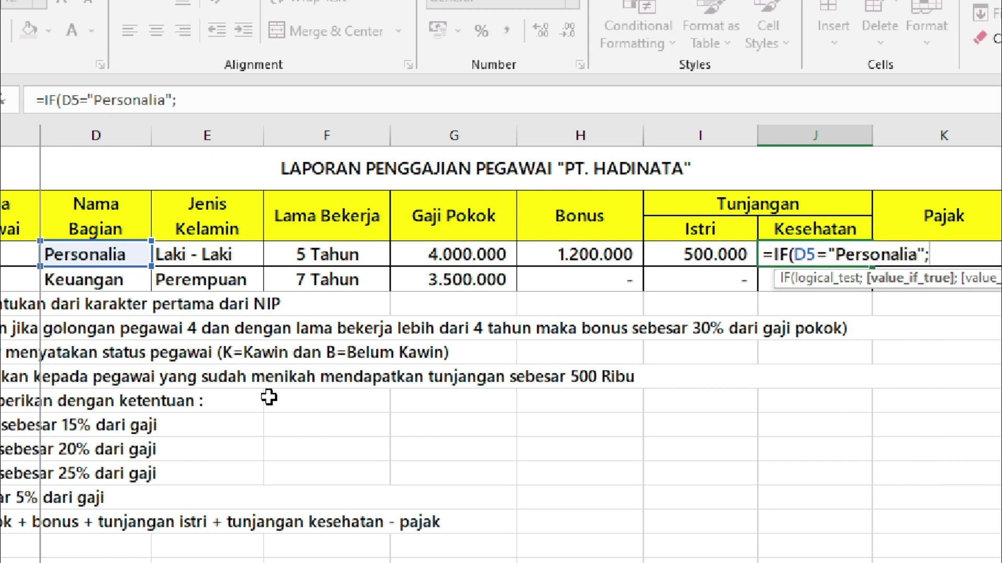
click(468, 257)
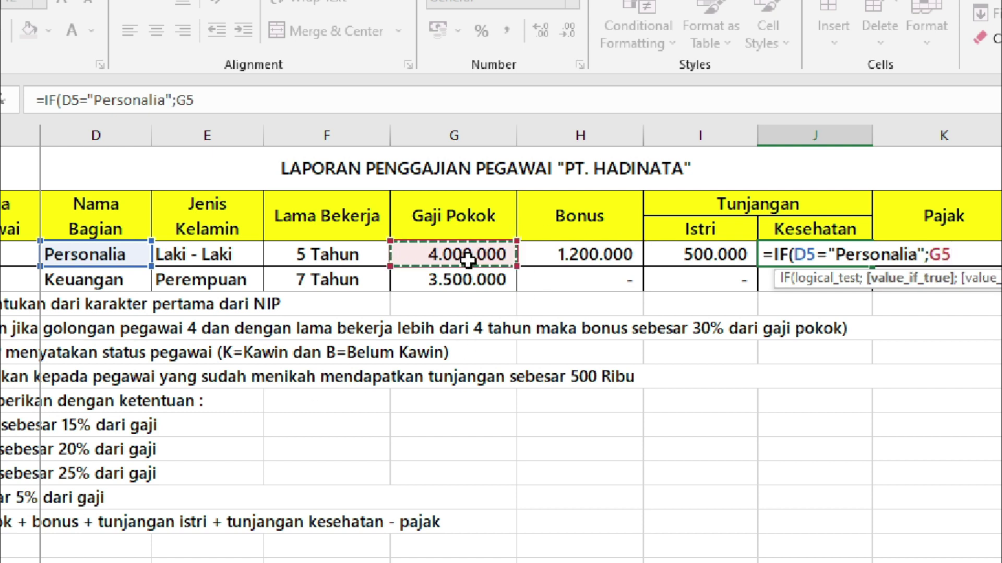
text(1)
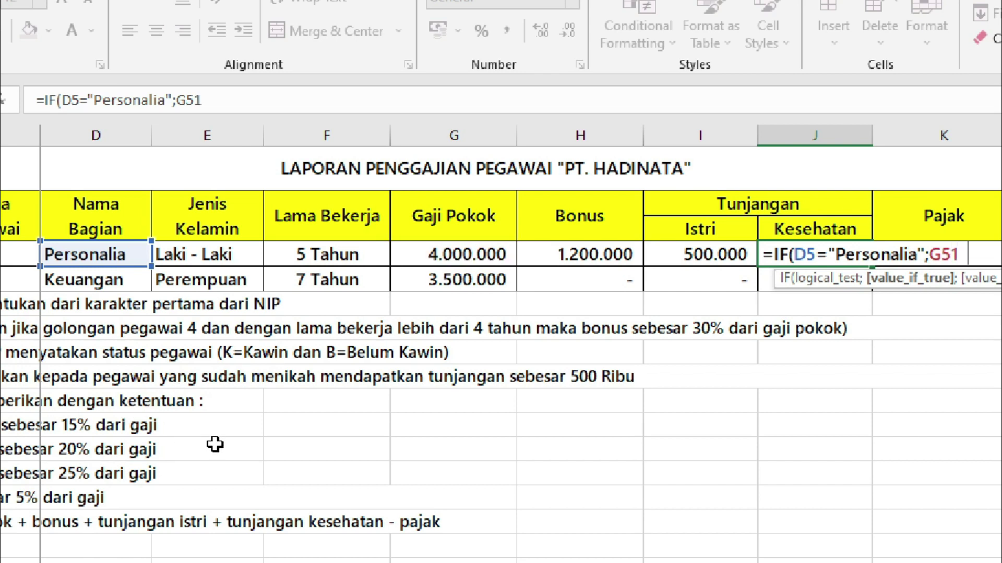
text(5%)
key(BackSpace)
key(BackSpace)
key(BackSpace)
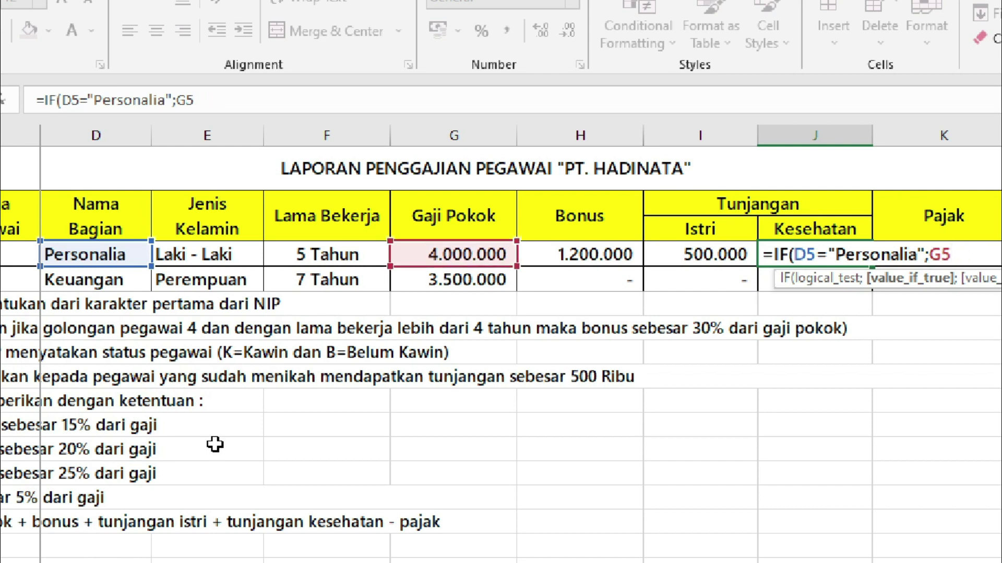
Set the Personalia result to G5*15% and nest an IF testing D5="Produksi" that returns 20%*G5.
text(*15%;)
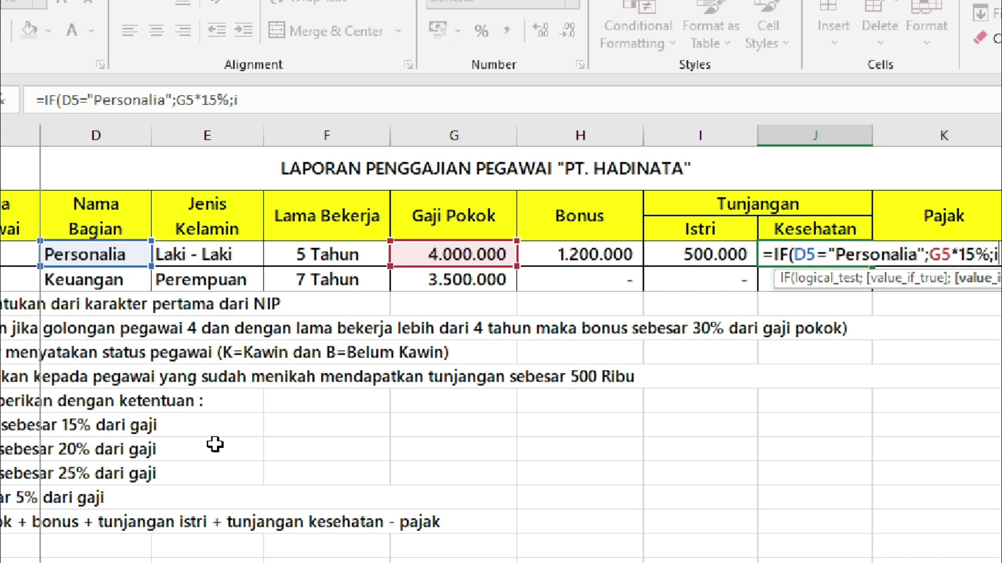
text(i)
key(Tab)
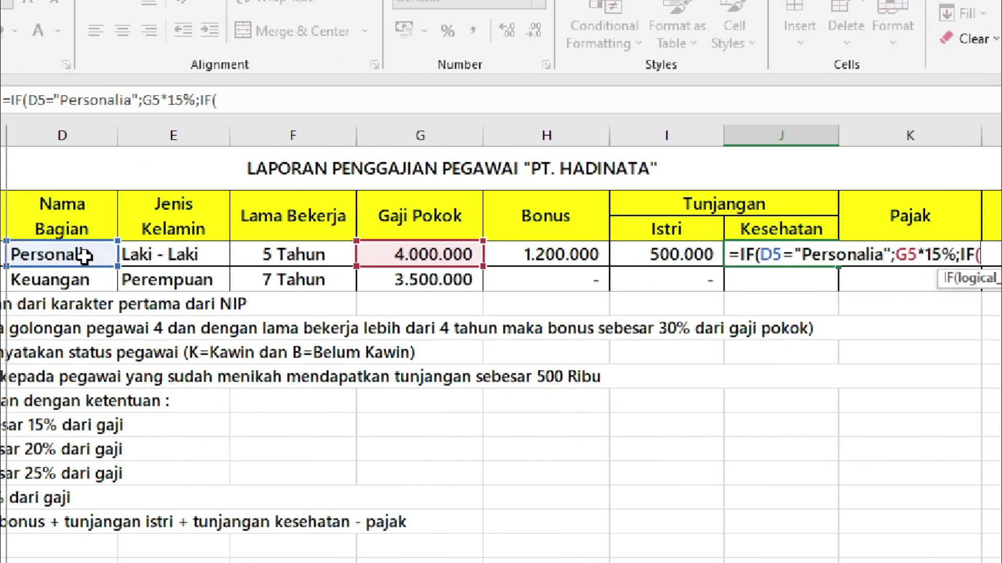
click(82, 255)
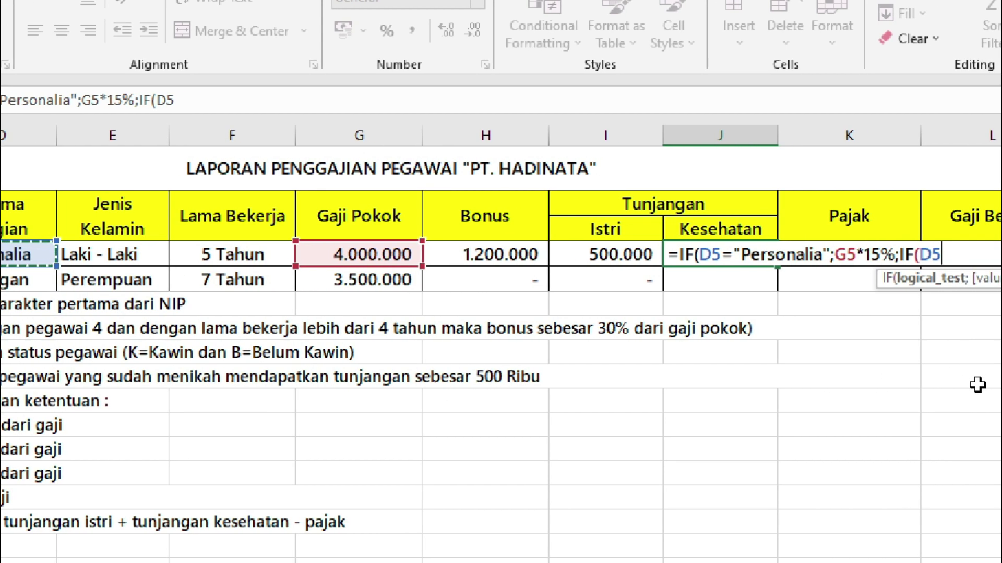
text(="Produksi)
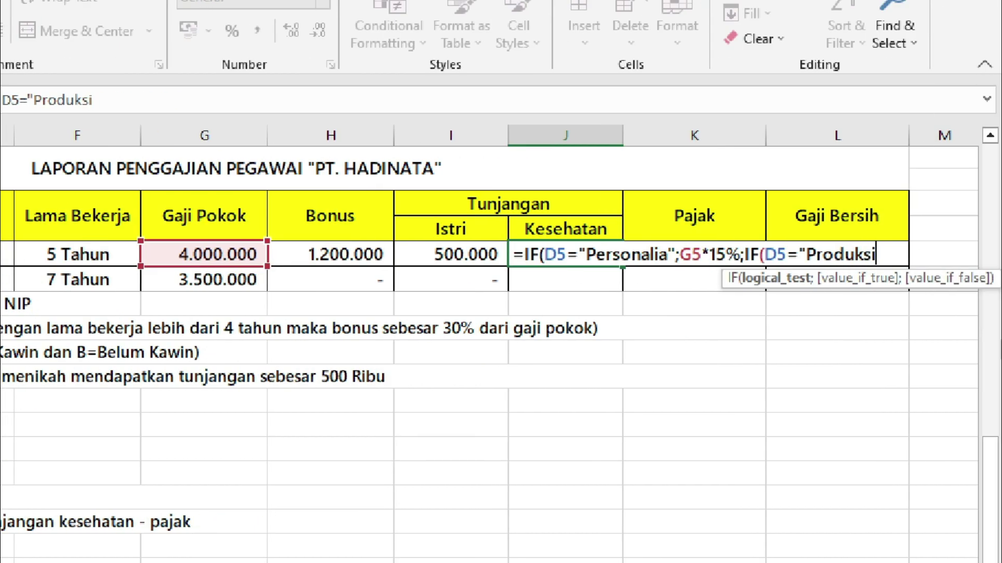
text(";)
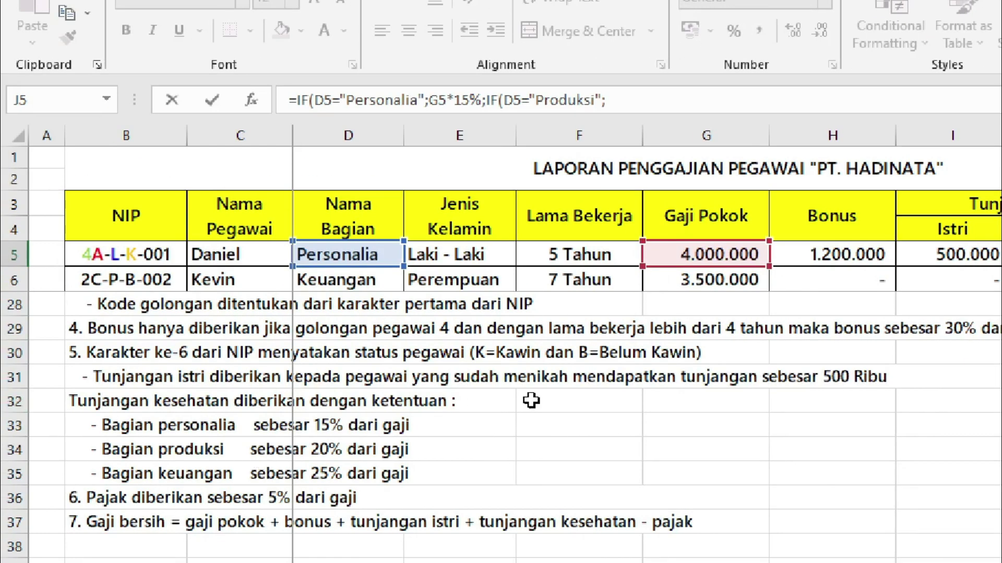
text(20%*)
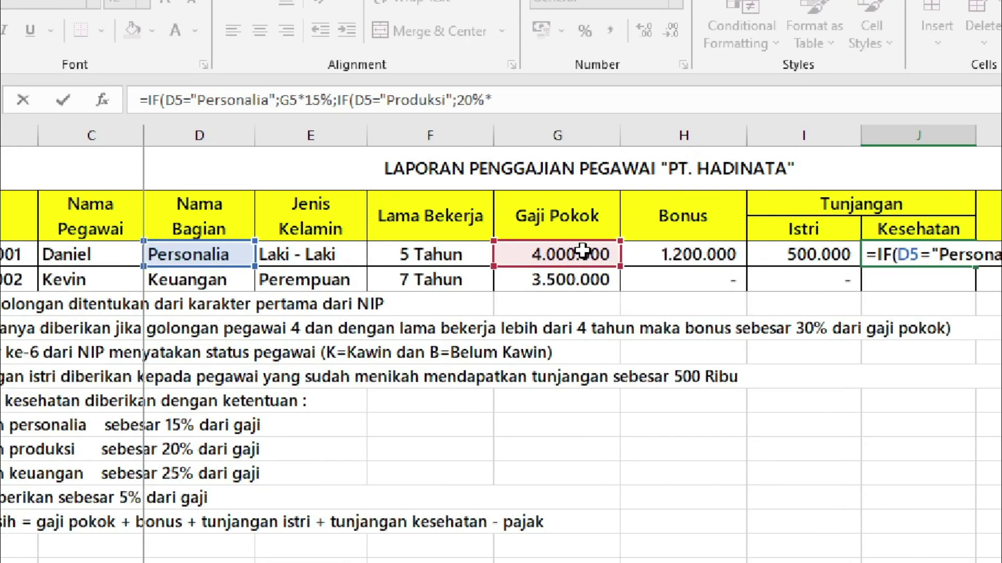
click(583, 252)
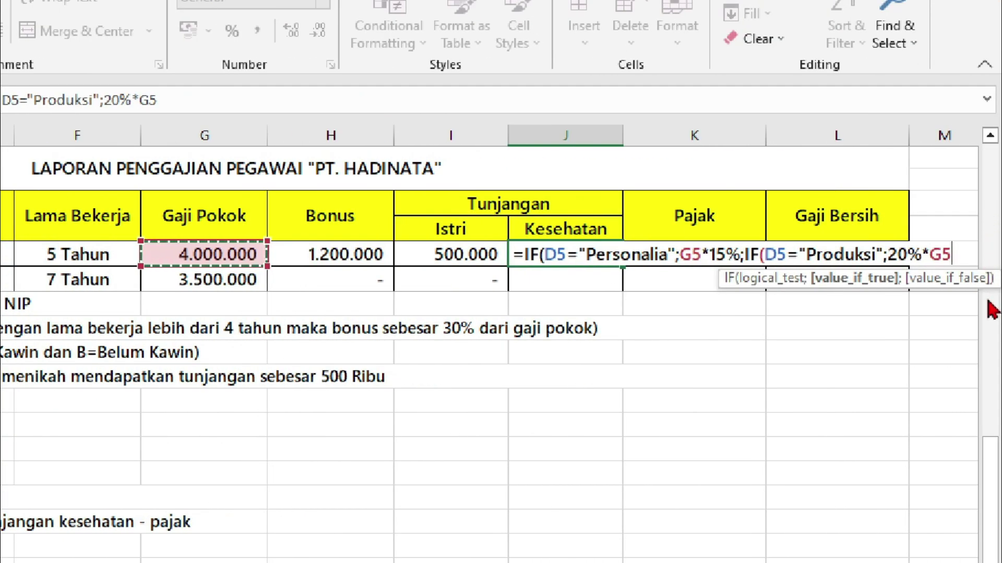
text(;)
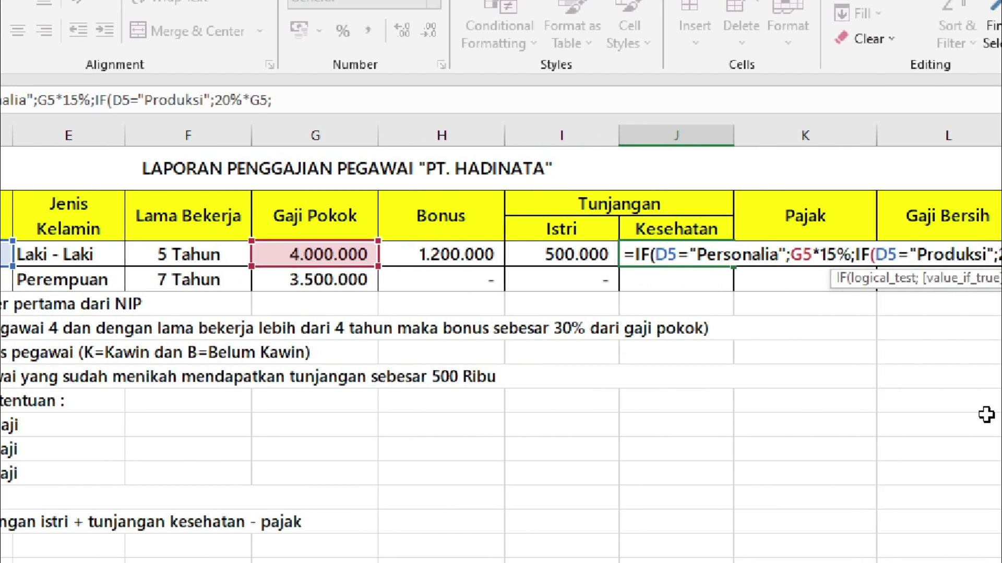
Complete the Kesehatan formula in J5 with 25%*G5 as the final false value and enter it.
text(25%)
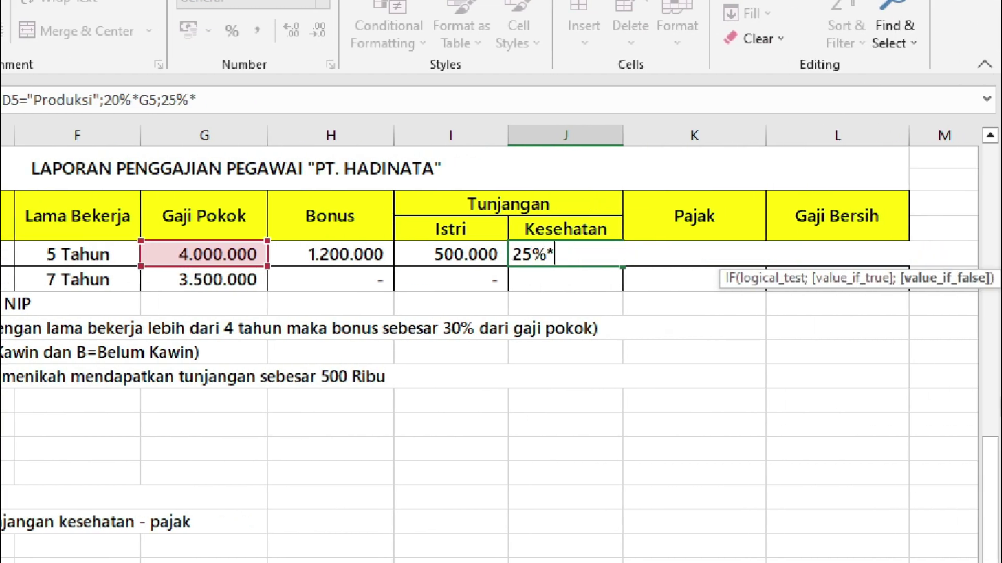
text(*)
click(226, 255)
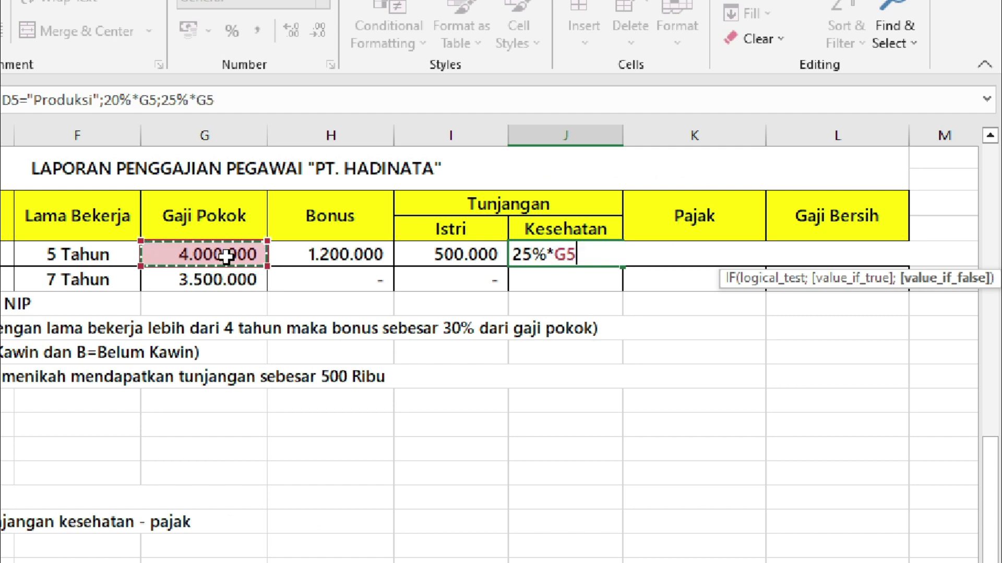
text())))
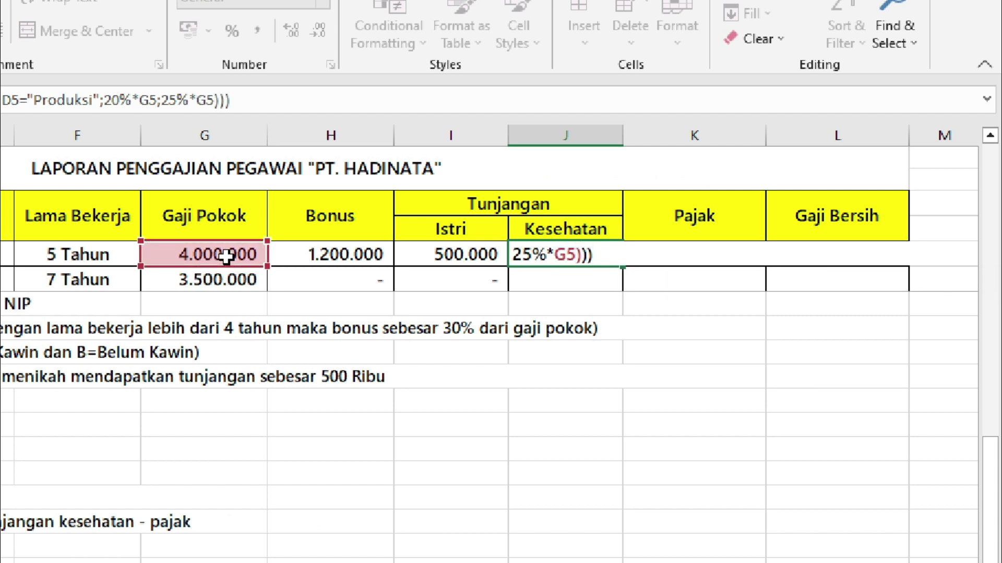
key(Return)
key(Return)
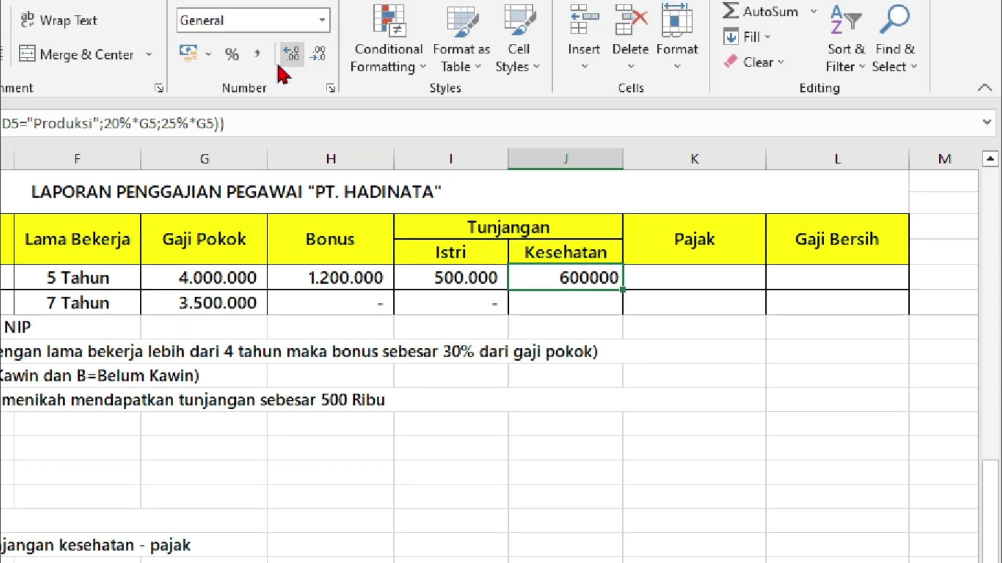
Format the Kesehatan allowance in J5 with thousands separators and no decimals, and fill the formula down through J14.
click(257, 30)
scroll(620, 368, down, 5)
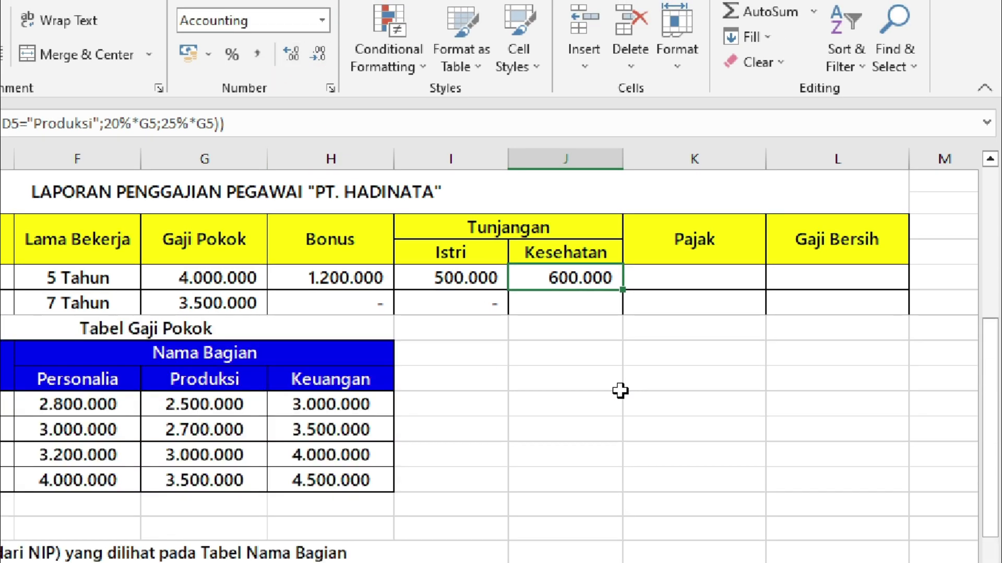
scroll(619, 390, up, 3)
drag(623, 291, 608, 506)
click(605, 453)
click(592, 436)
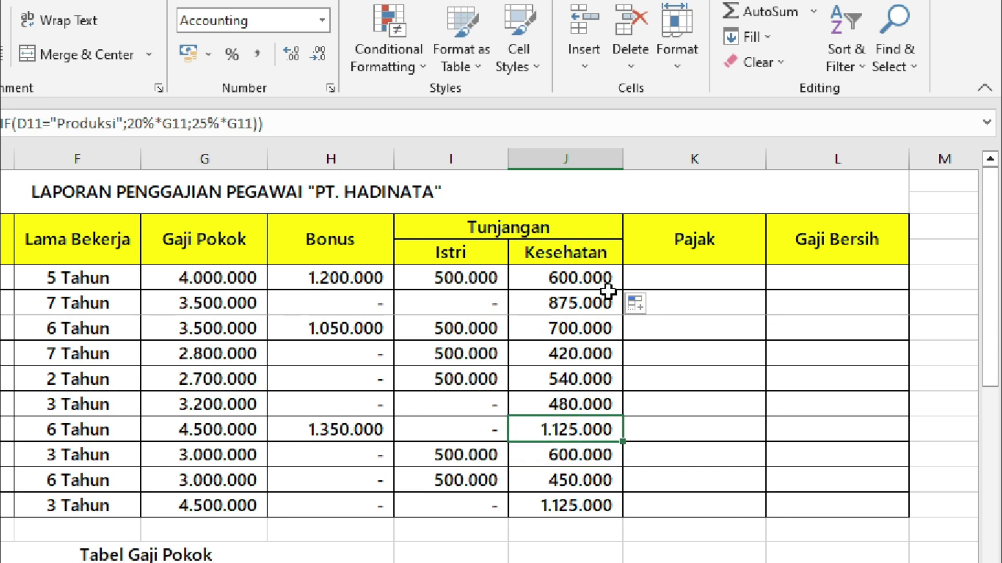
Review the Kesehatan formula in J5 against the department percentages and read the Pajak rule in B36.
click(528, 284)
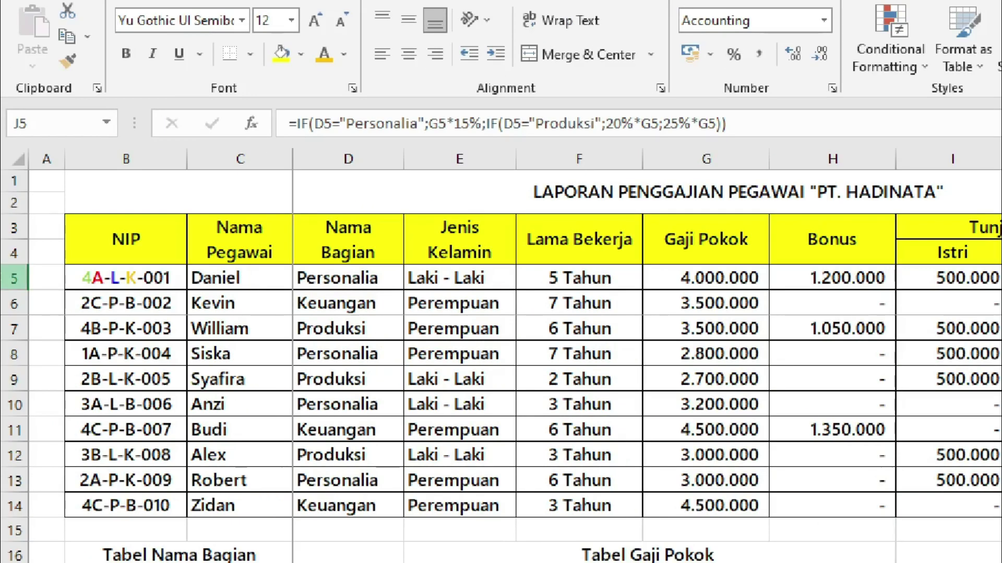
scroll(548, 412, down, 6)
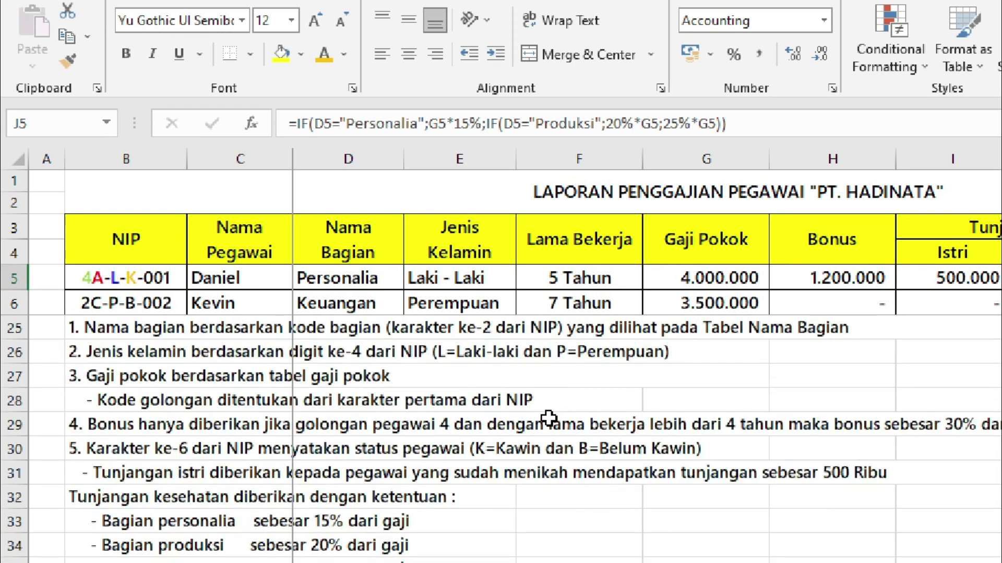
scroll(547, 416, down, 1)
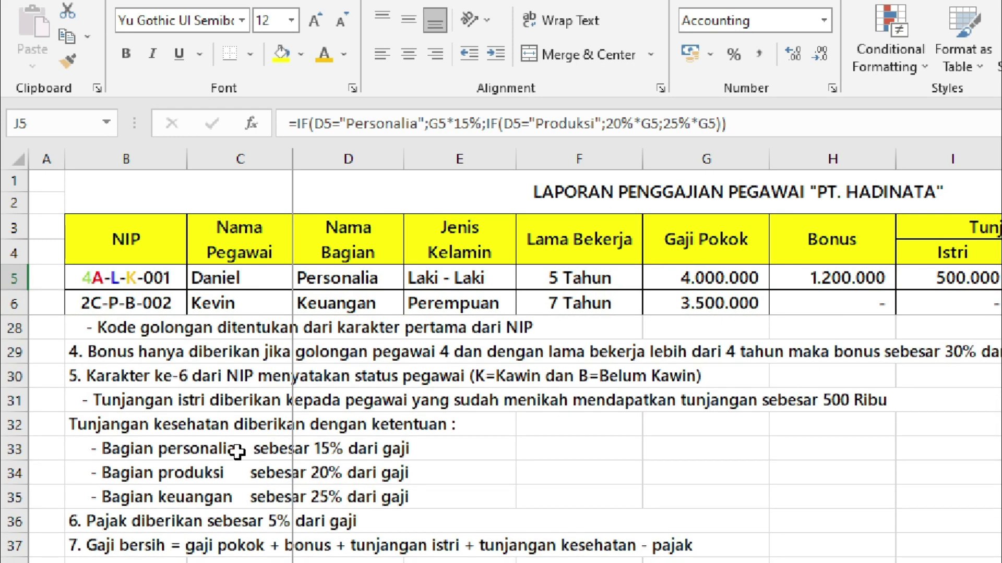
scroll(237, 452, down, 1)
click(159, 450)
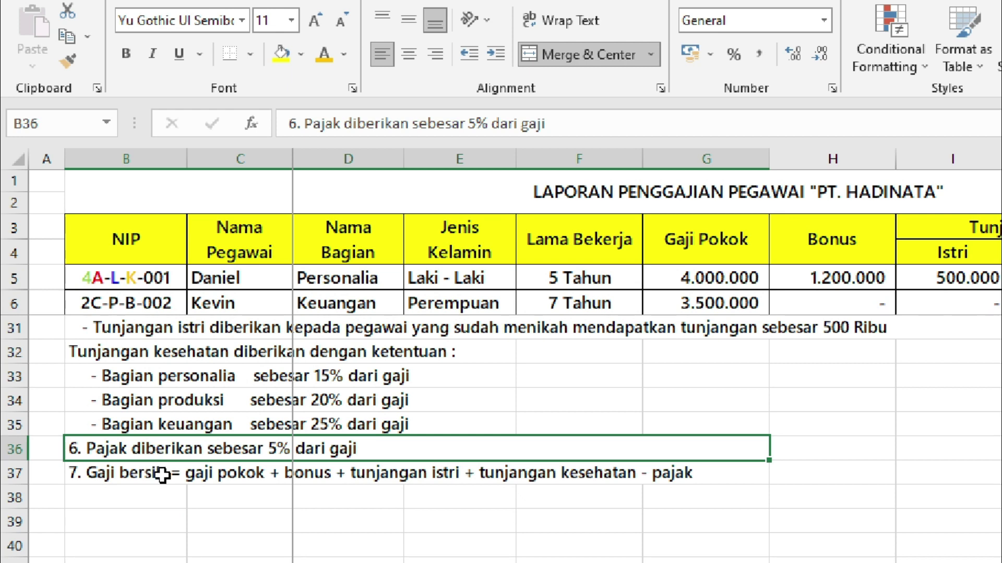
scroll(966, 304, right, 5)
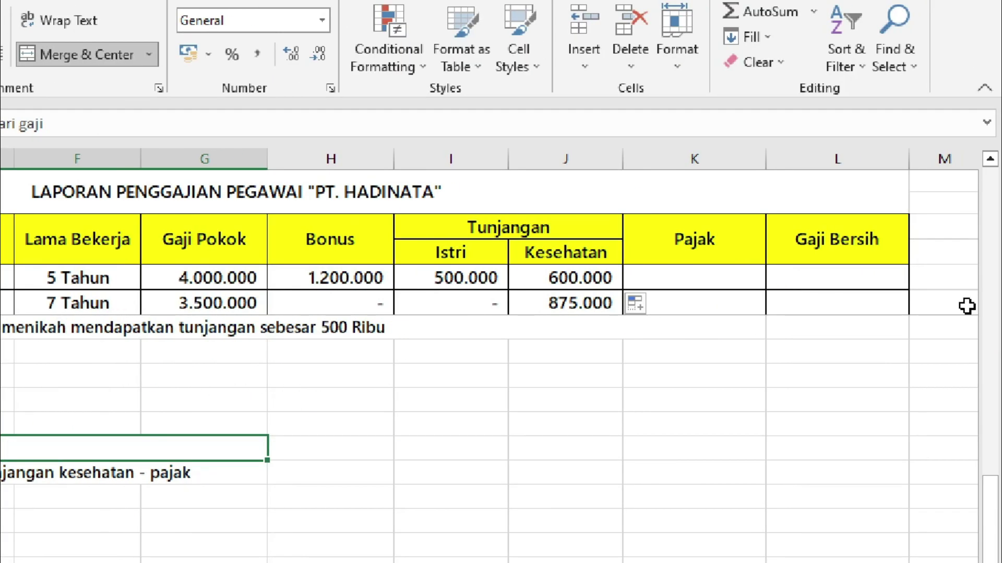
Try calculating Pajak in K5 with =5*G5 and fill the formula down through K14.
click(731, 273)
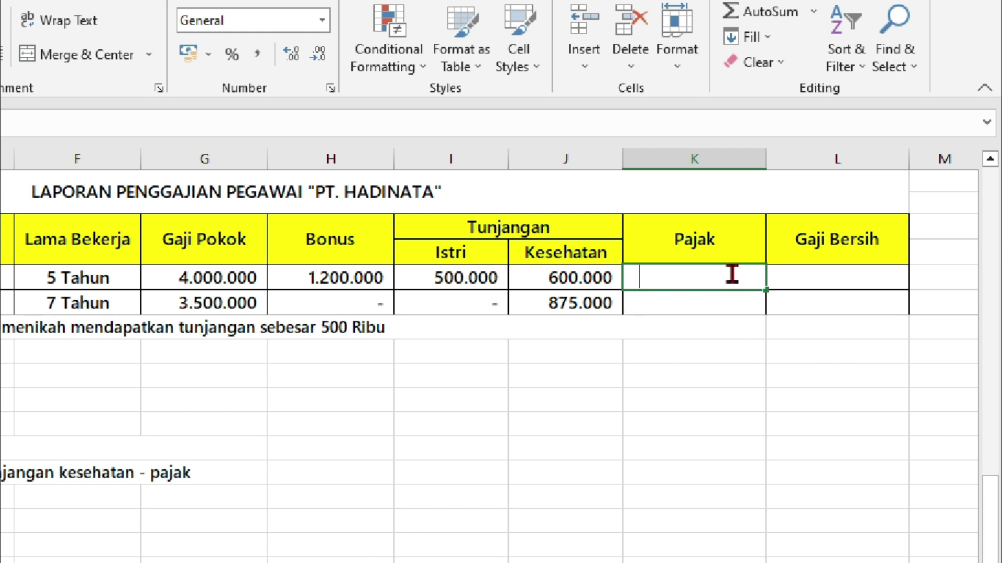
text(=5%)
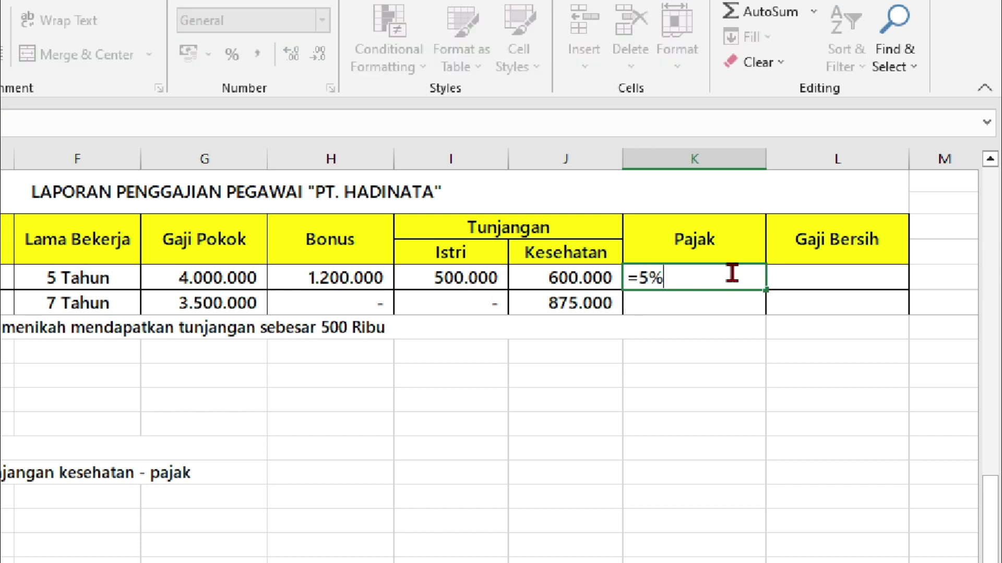
key(BackSpace)
text(*)
click(230, 285)
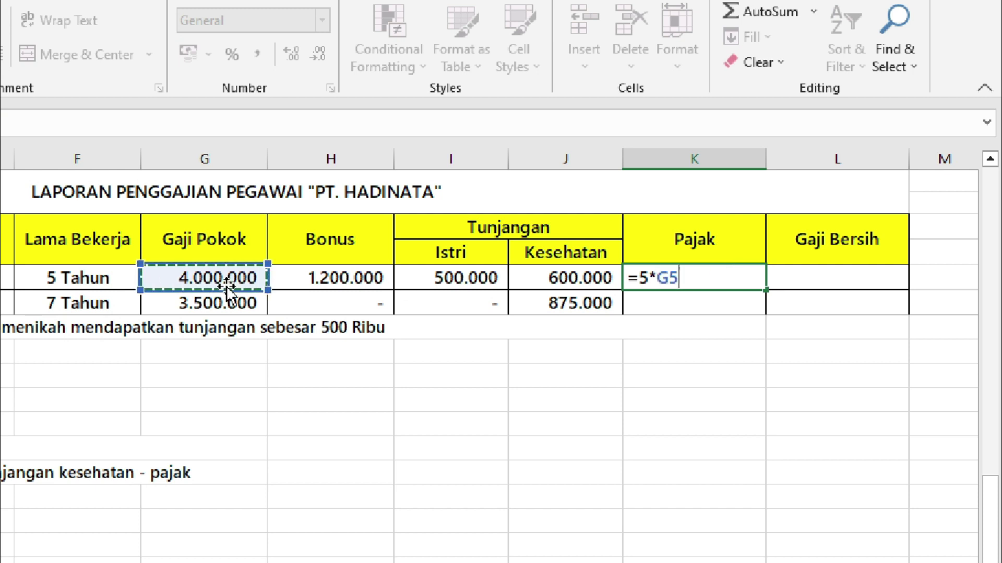
key(ctrl+Return)
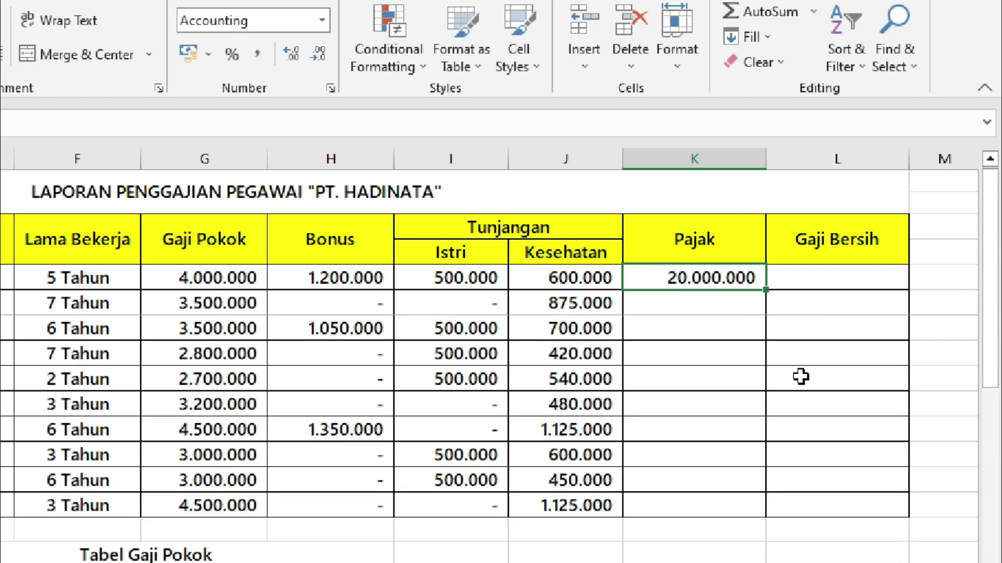
double_click(733, 279)
key(Escape)
drag(766, 291, 755, 514)
click(754, 513)
Recheck the Pajak rule in B36 against the calculated tax amounts.
scroll(751, 514, down, 10)
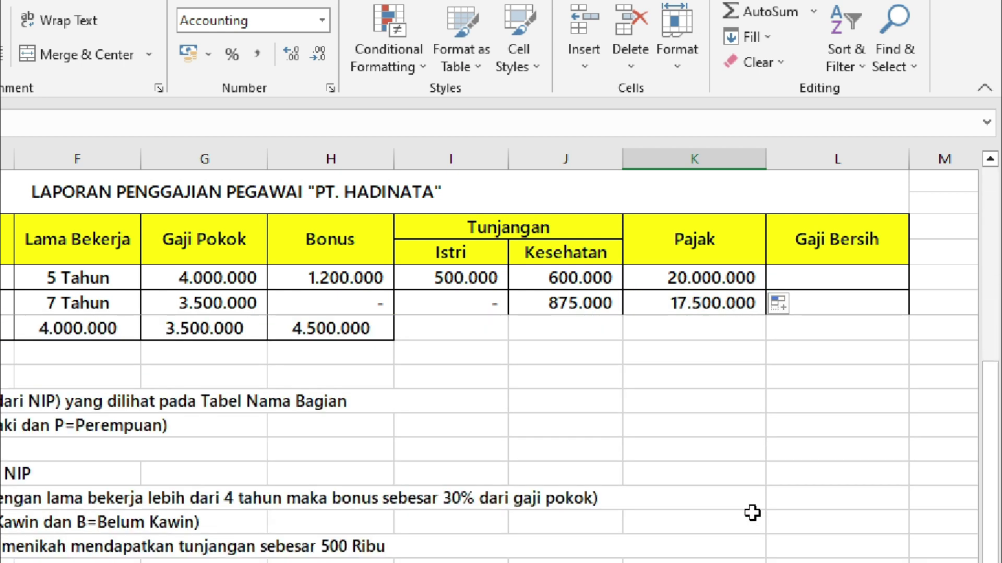
scroll(751, 515, left, 3)
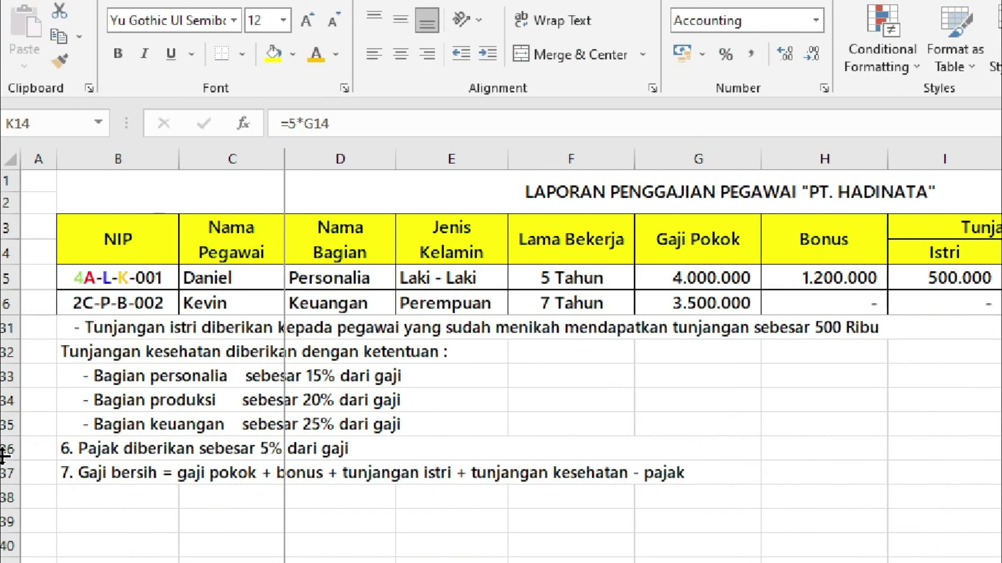
click(144, 450)
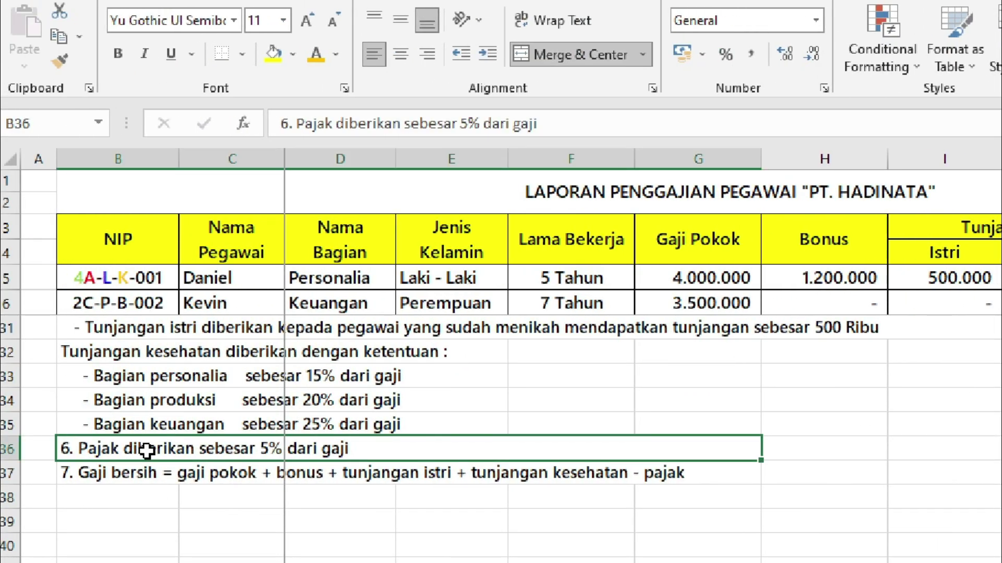
scroll(955, 439, up, 8)
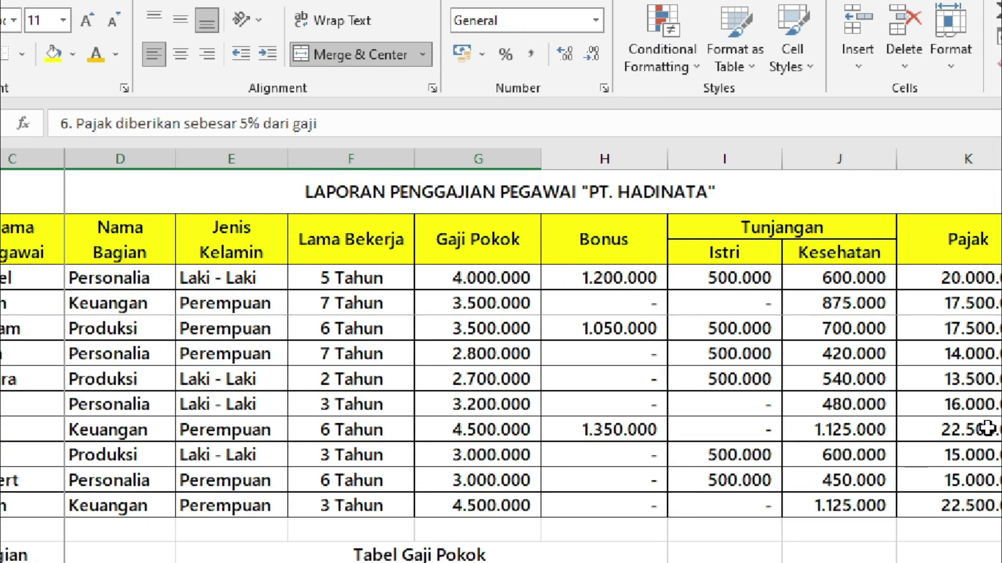
Replace the Pajak formula in K5 with =G5*5% and fill it down through K14.
click(955, 278)
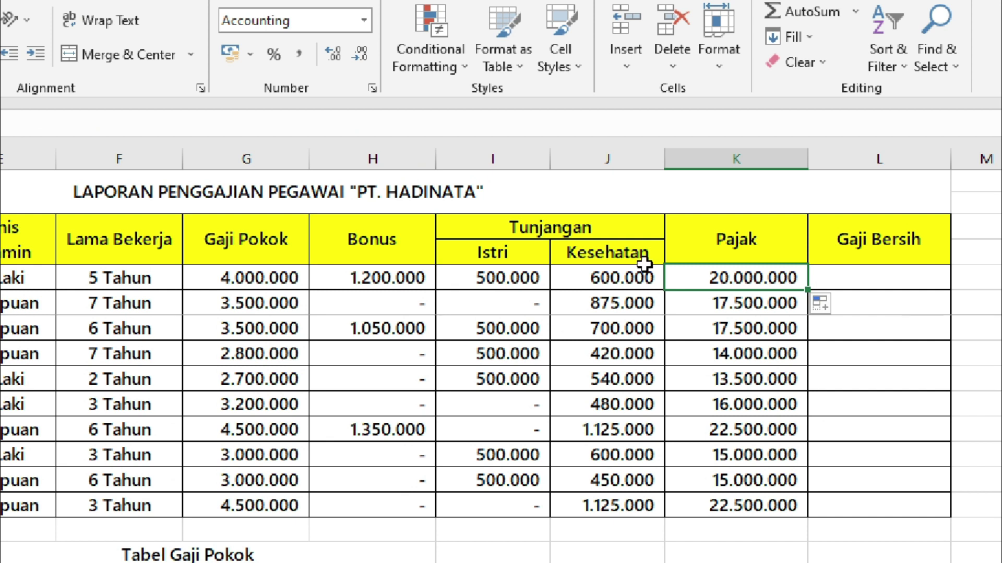
text(=)
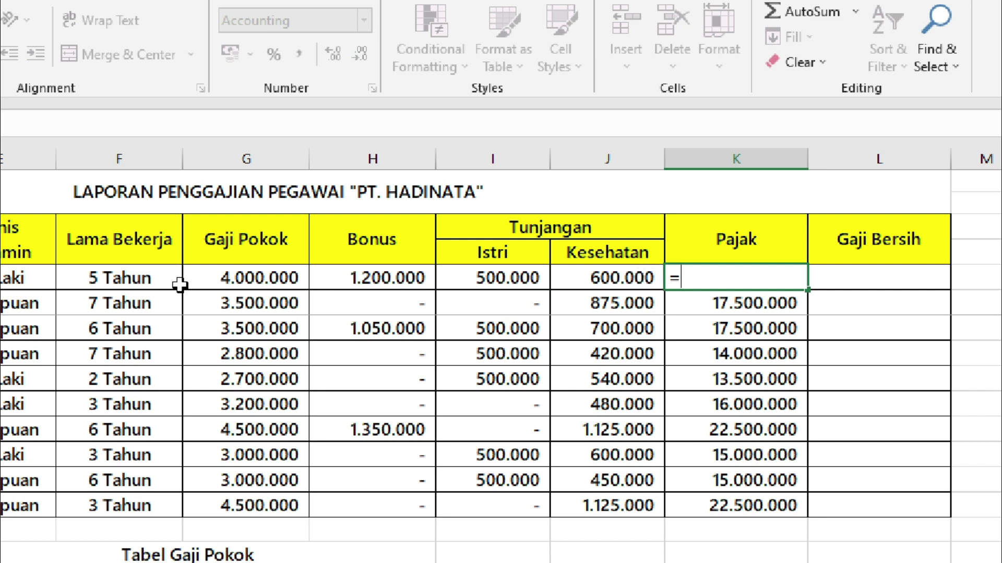
click(244, 278)
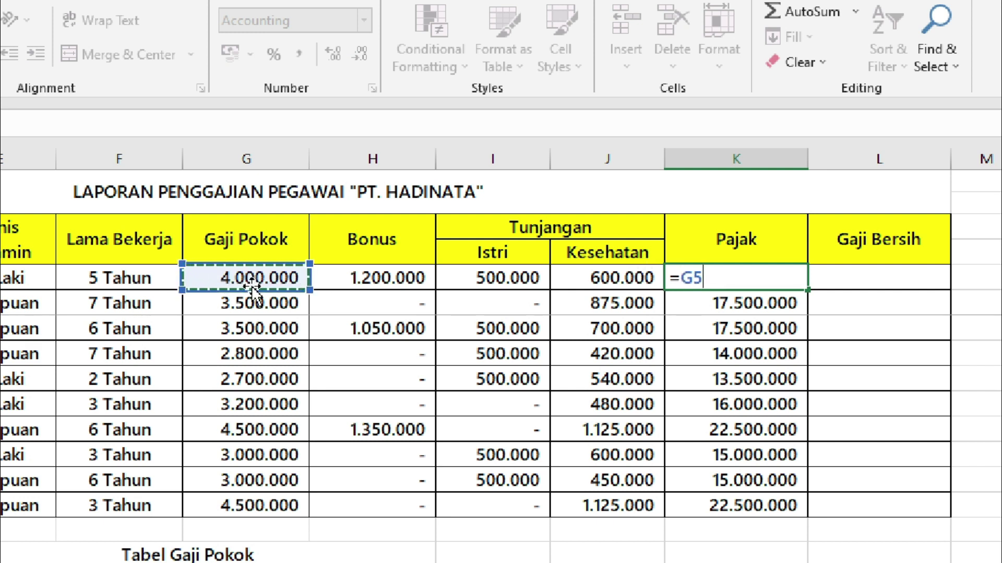
text(*5%)
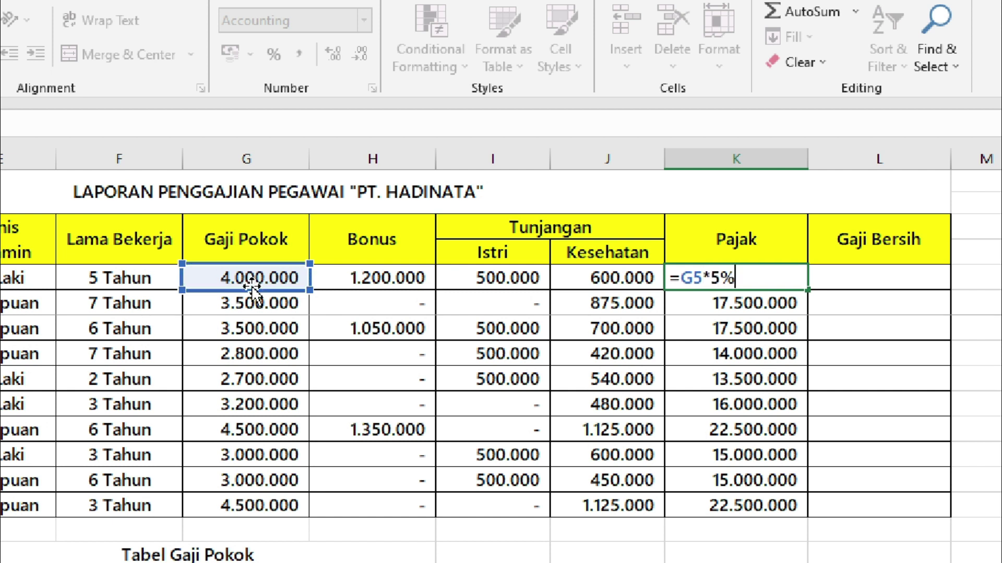
key(Return)
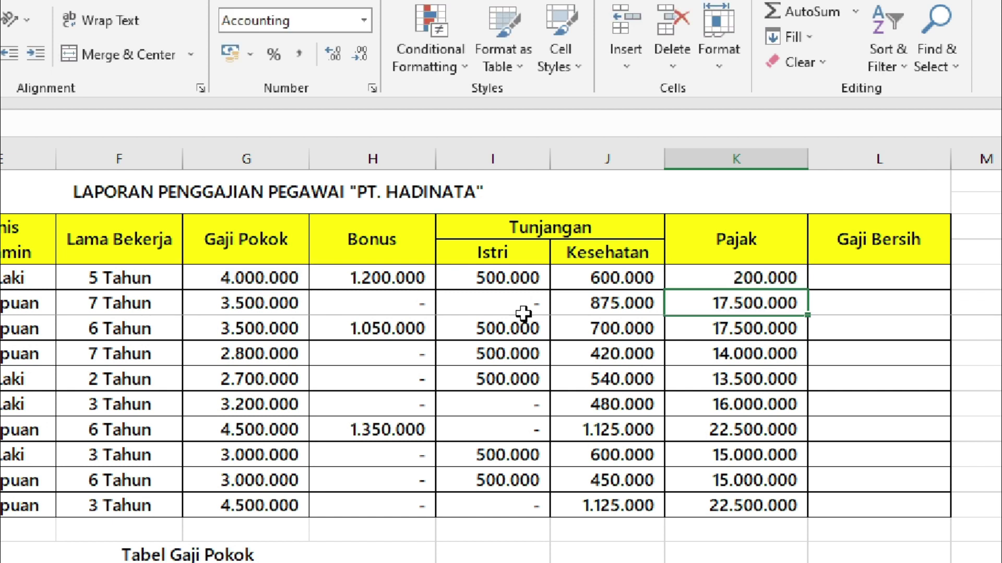
click(750, 279)
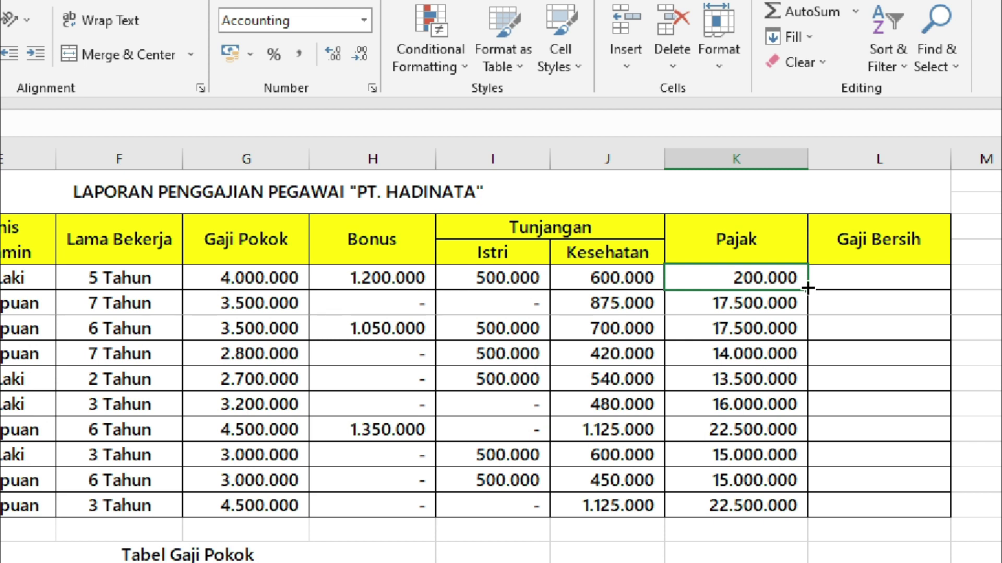
drag(795, 290, 785, 520)
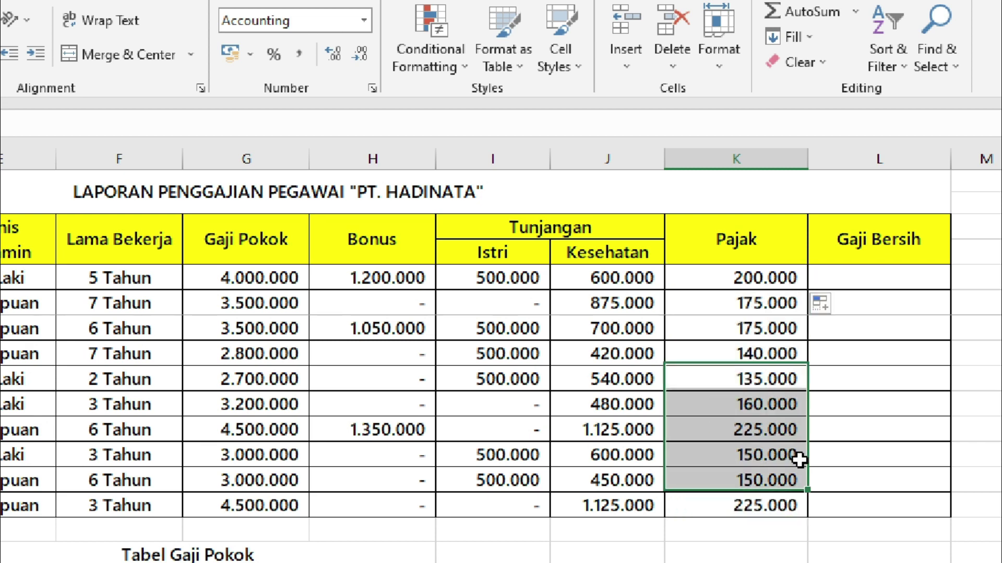
Check the Pajak formula in K5 and read the Gaji Bersih rule in B37.
click(767, 279)
scroll(715, 430, down, 3)
scroll(708, 435, down, 4)
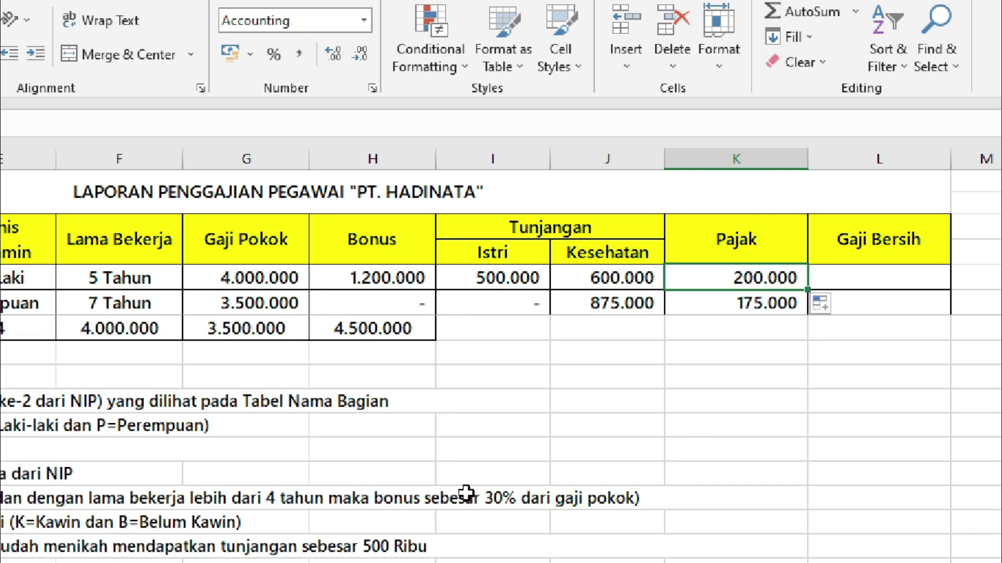
scroll(87, 422, down, 3)
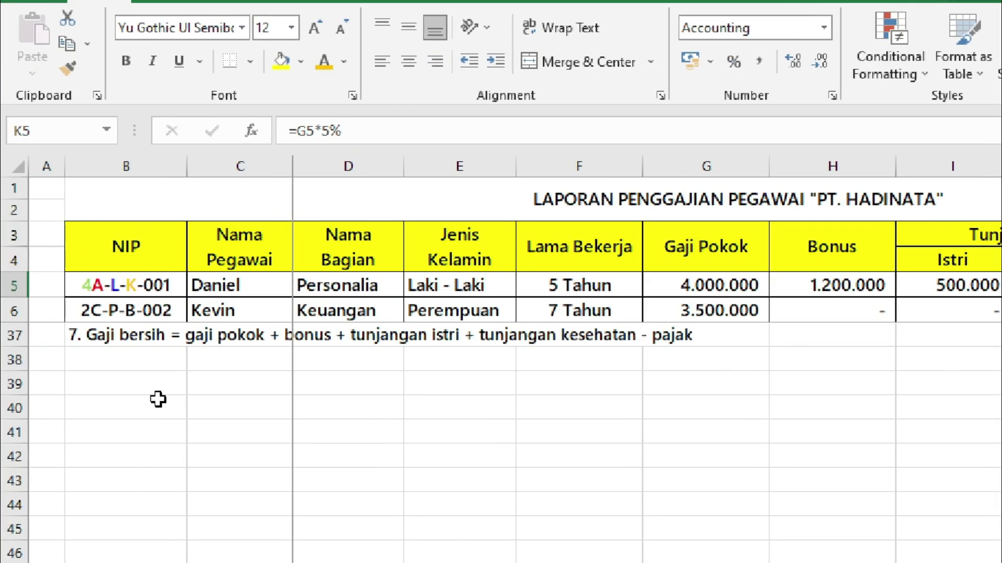
scroll(158, 400, up, 2)
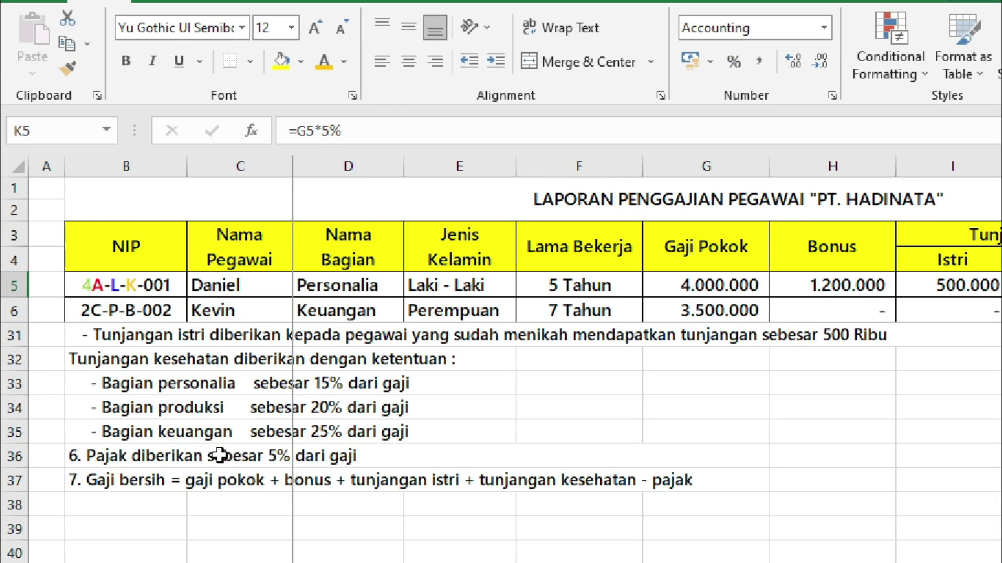
click(132, 479)
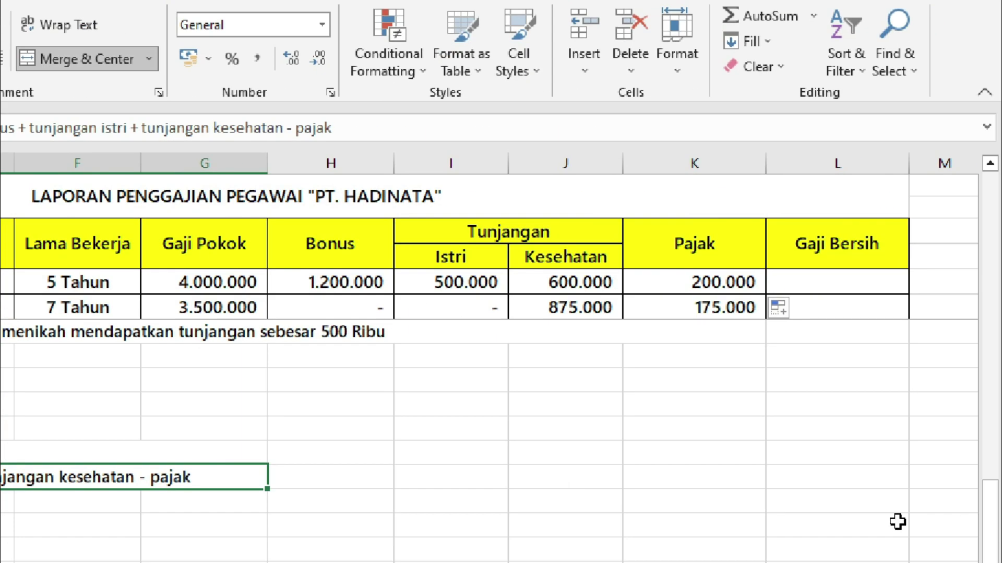
Calculate Gaji Bersih in L5 with =SUM(G5:J5)-K5.
scroll(897, 521, up, 8)
click(877, 280)
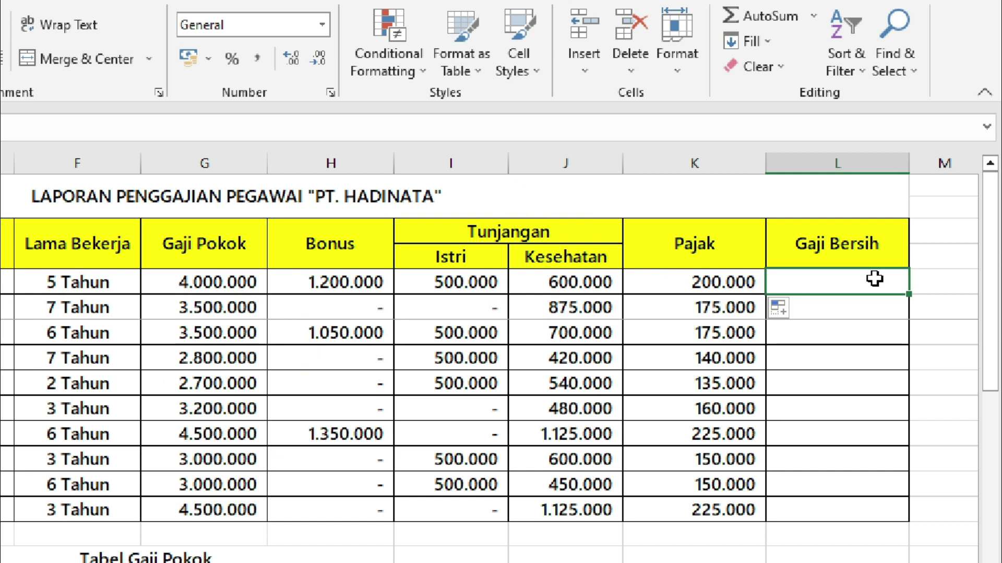
text(=)
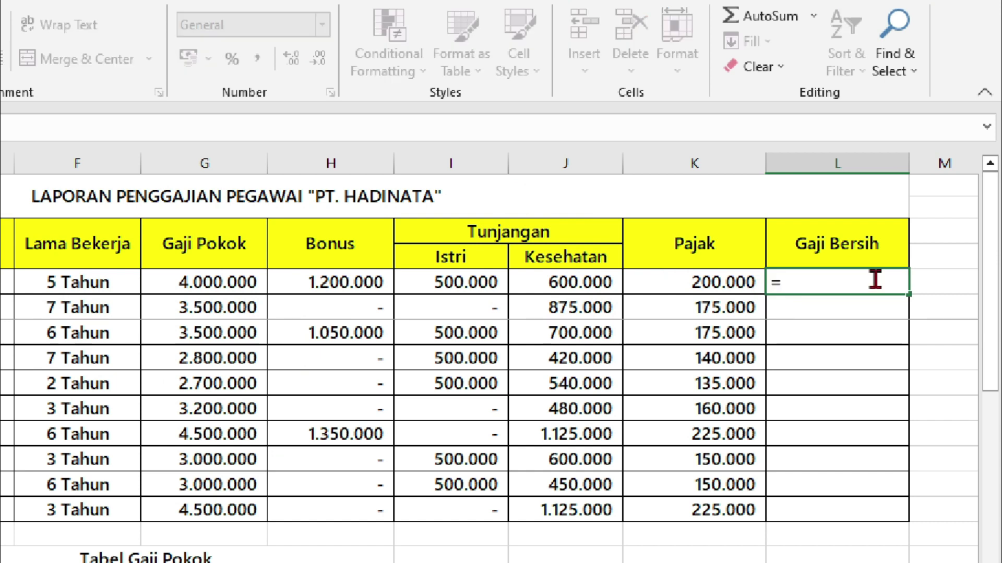
text(sum)
key(Tab)
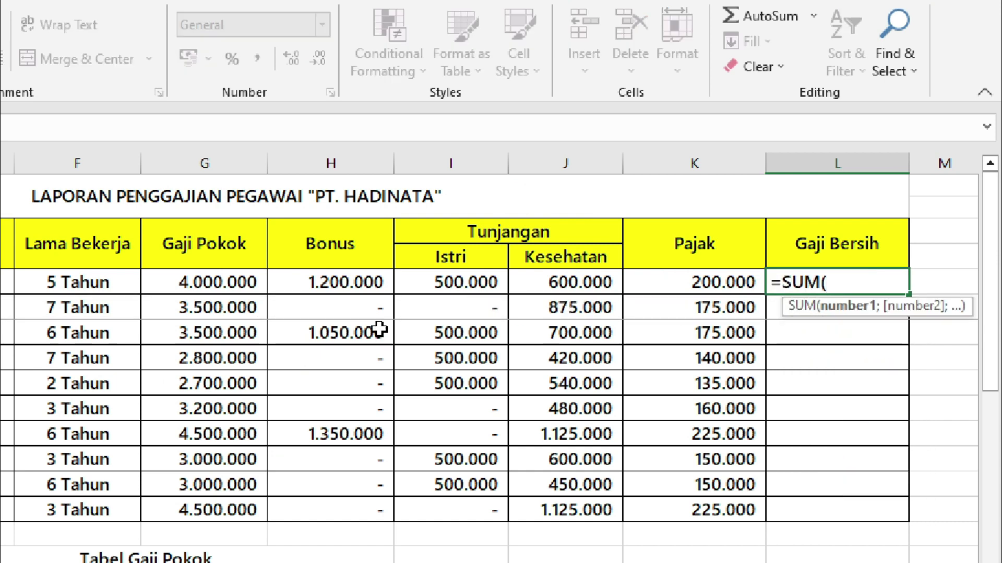
drag(230, 284, 574, 286)
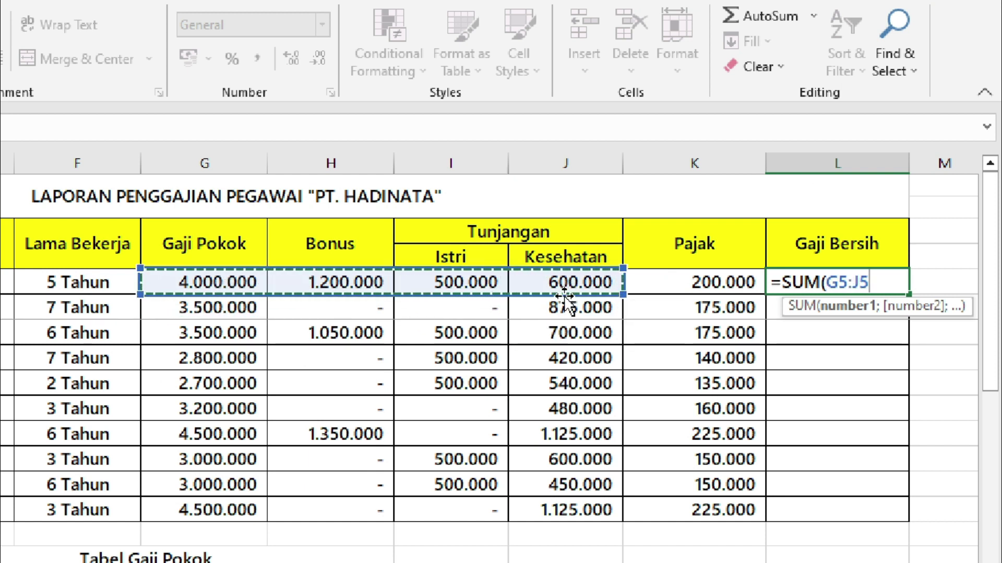
text()-)
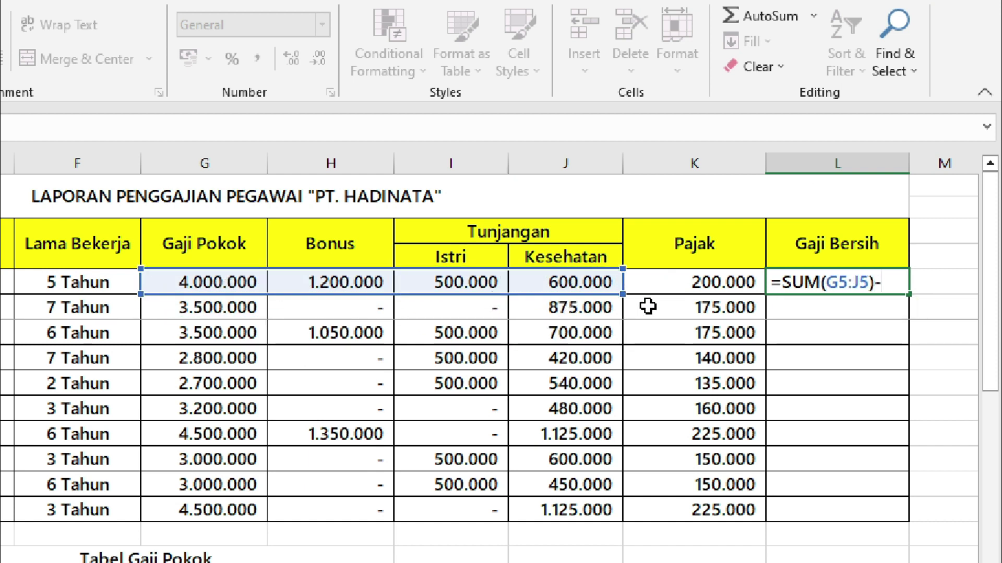
click(720, 283)
key(Return)
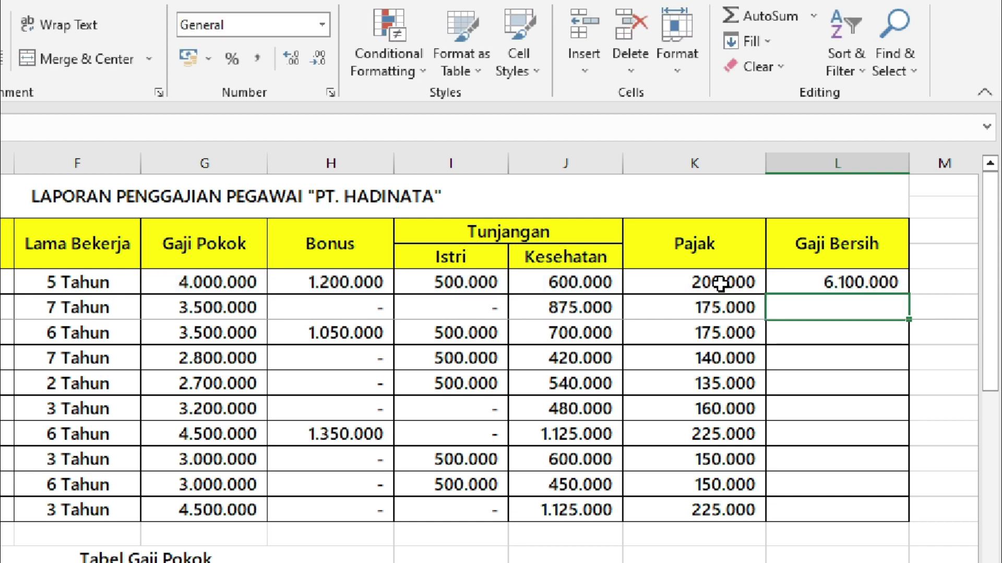
Fill the Gaji Bersih formula from L5 down through L14 and check the filled column.
click(882, 277)
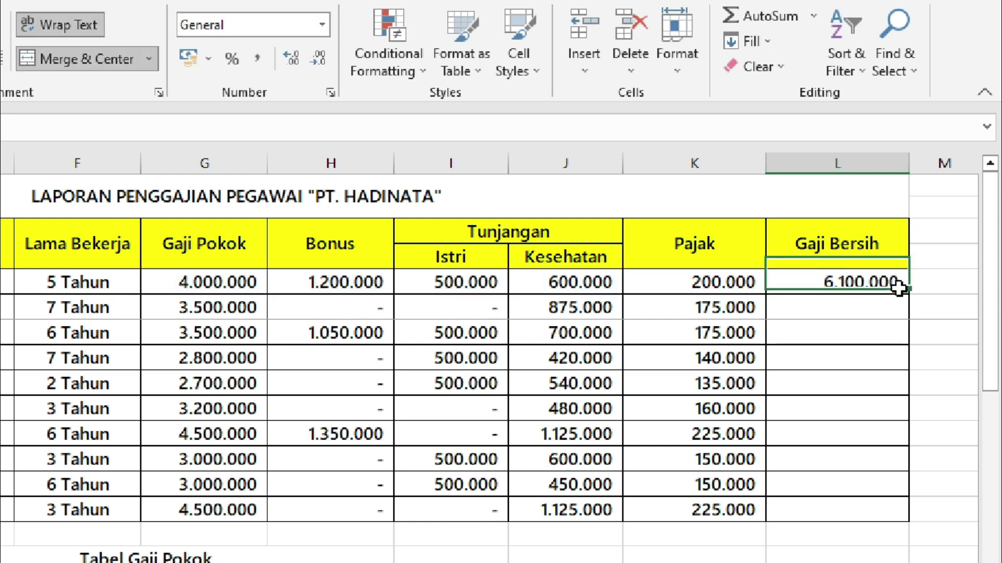
drag(909, 297, 892, 516)
click(886, 485)
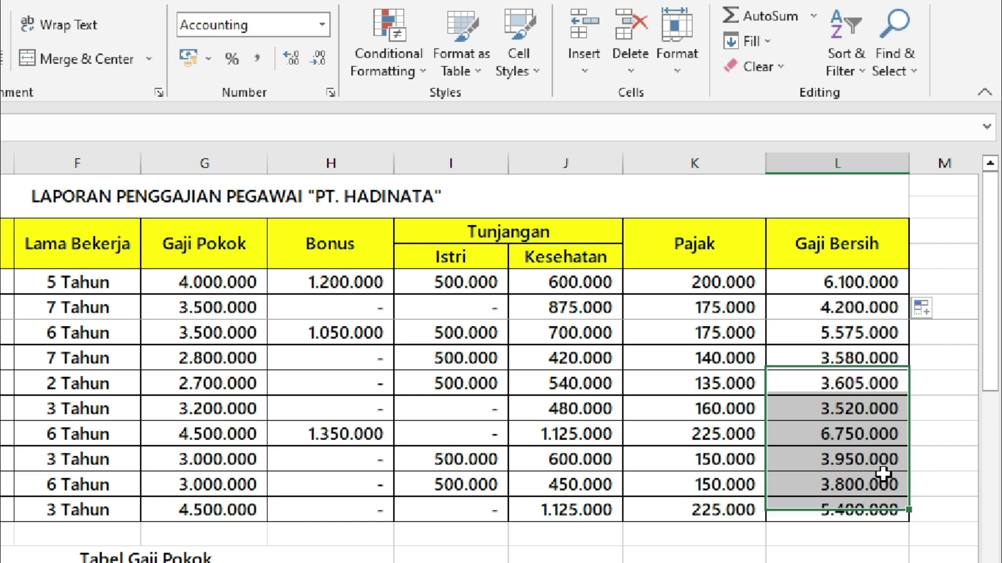
drag(837, 280, 837, 510)
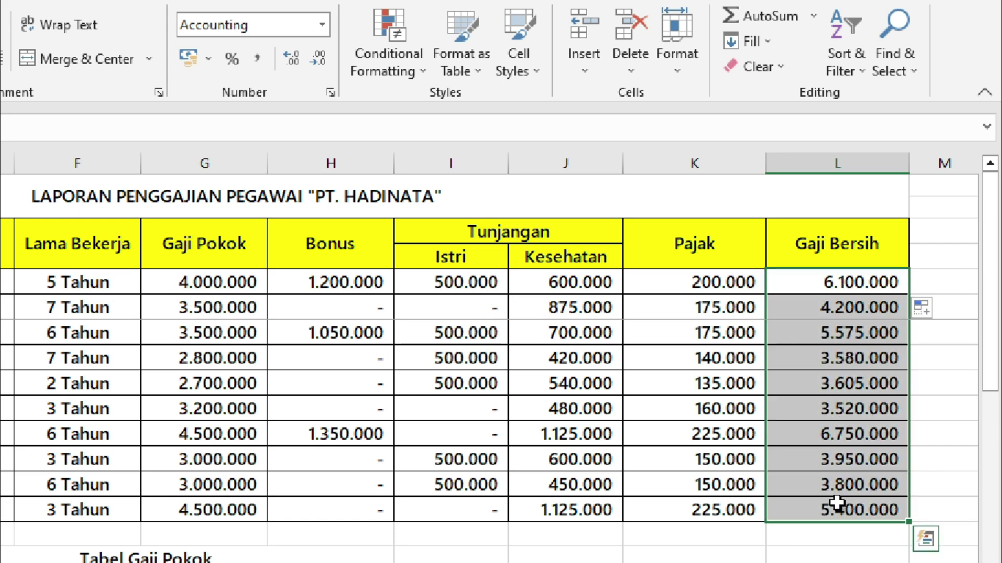
click(838, 510)
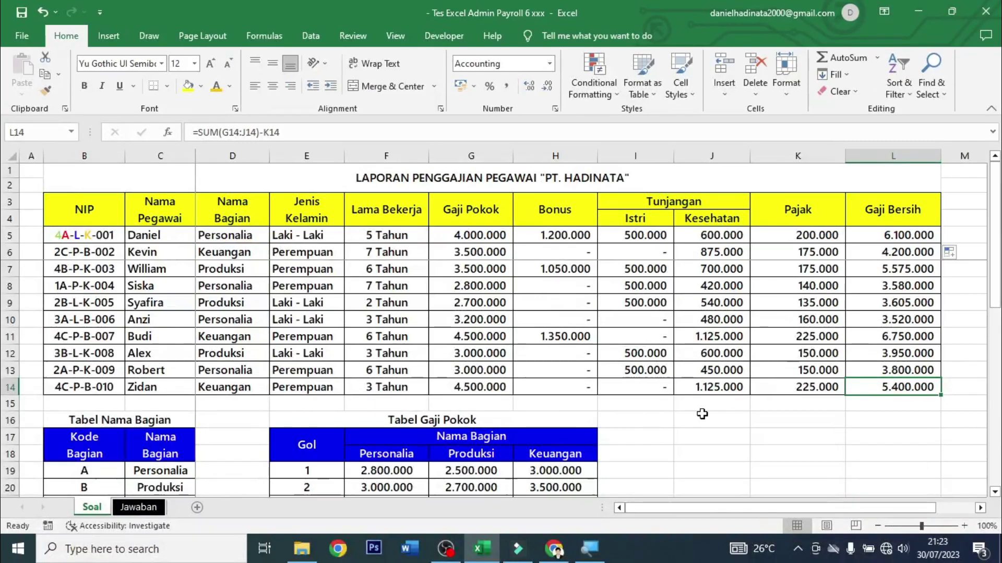
Review the Ketentuan Soal rules in rows 24 to 37 against the completed payroll report.
scroll(447, 462, down, 6)
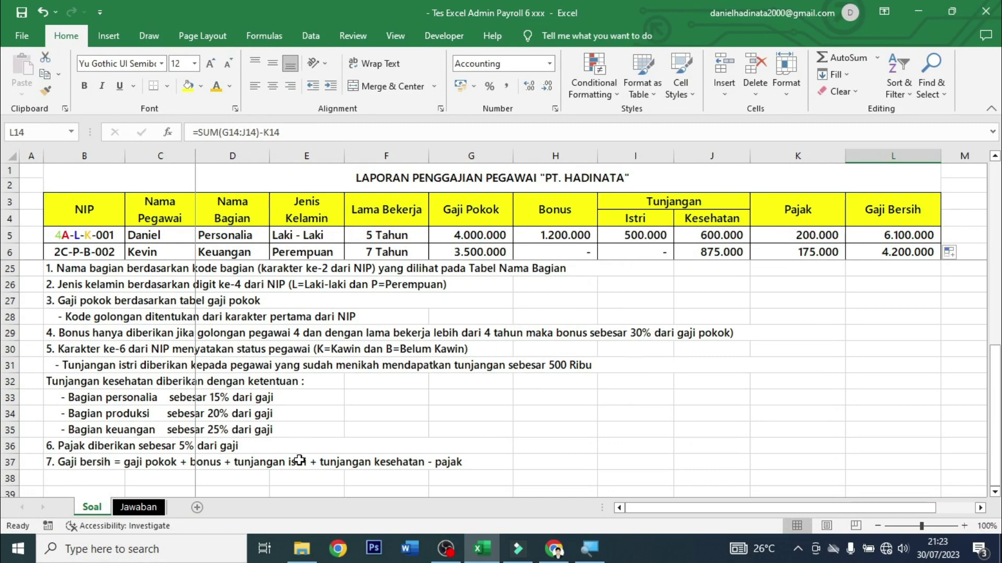
scroll(300, 458, up, 2)
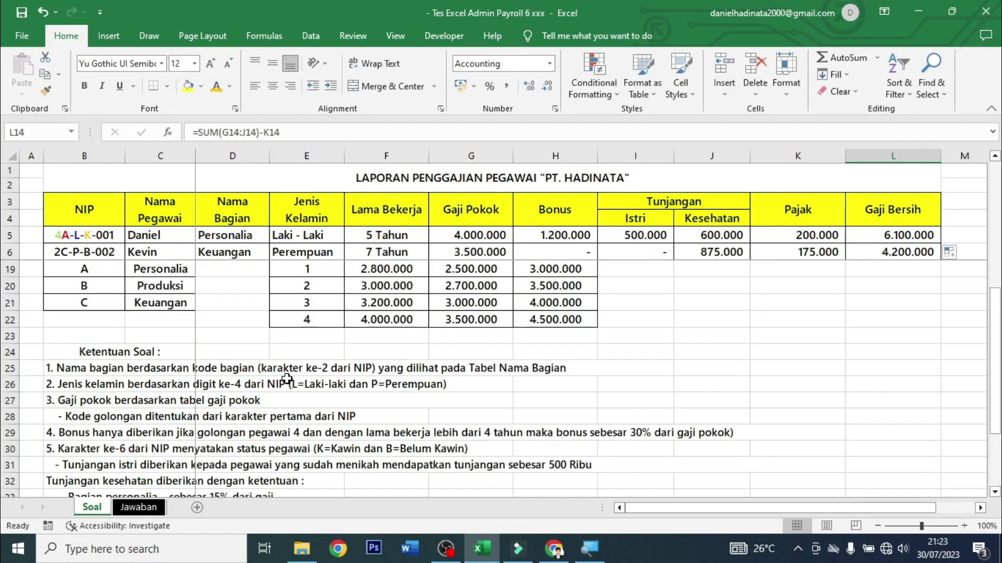
scroll(287, 380, down, 3)
scroll(349, 378, up, 7)
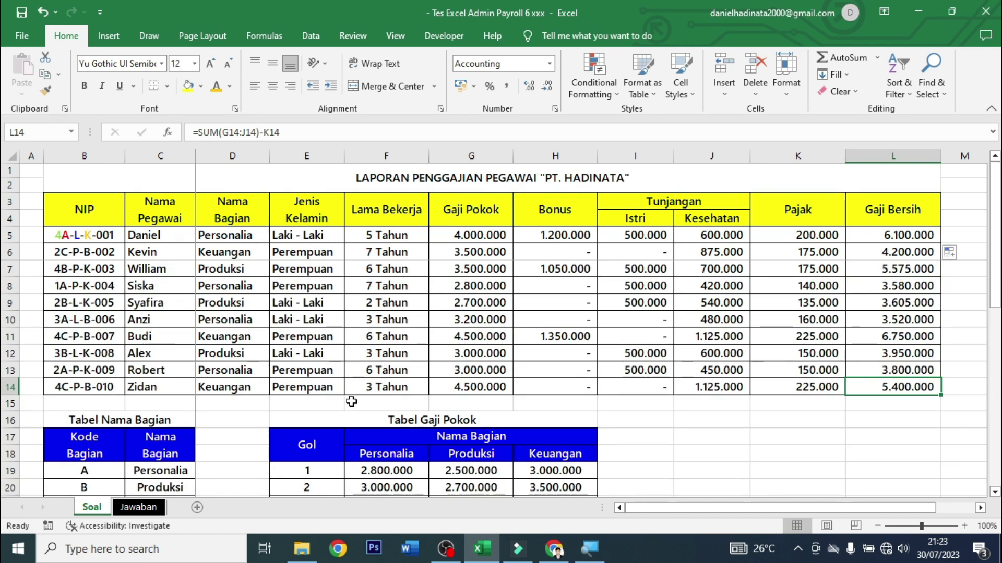